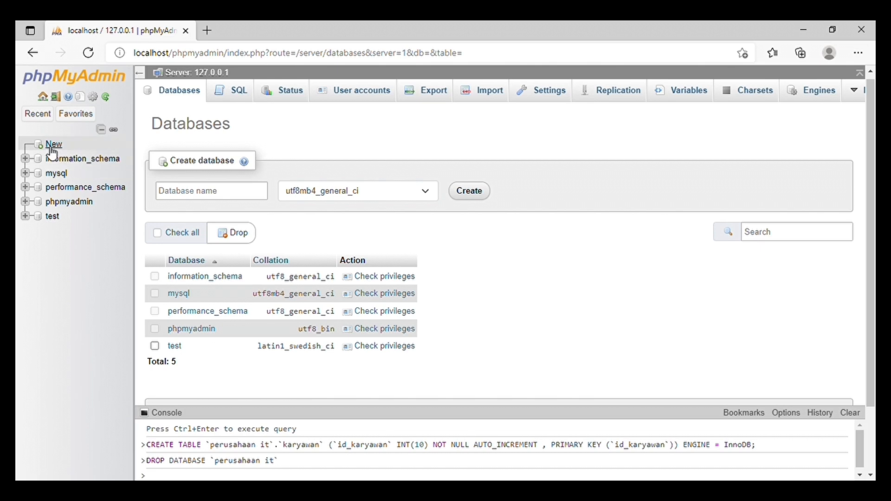
Step: Start a new database and enter the name 'Perusahaan IT'
{"action": "left_click", "coordinate": [49, 150]}
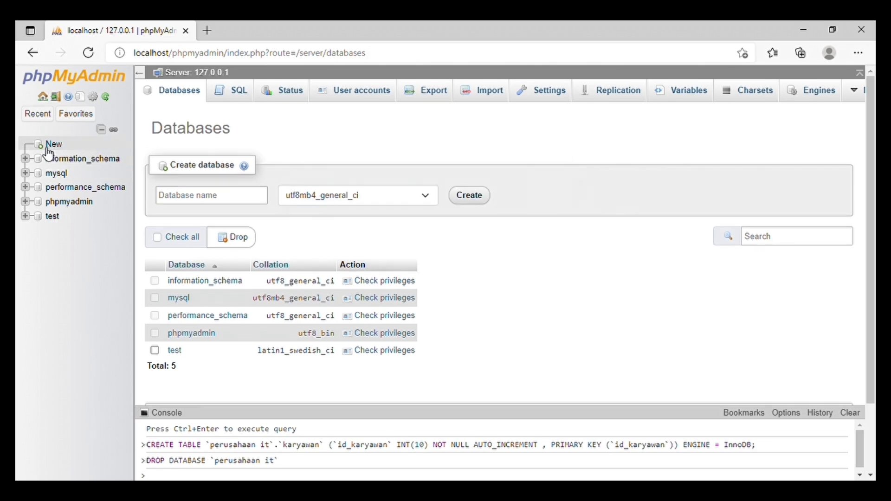
{"action": "left_click", "coordinate": [205, 195]}
{"action": "type", "text": "Perusah"}
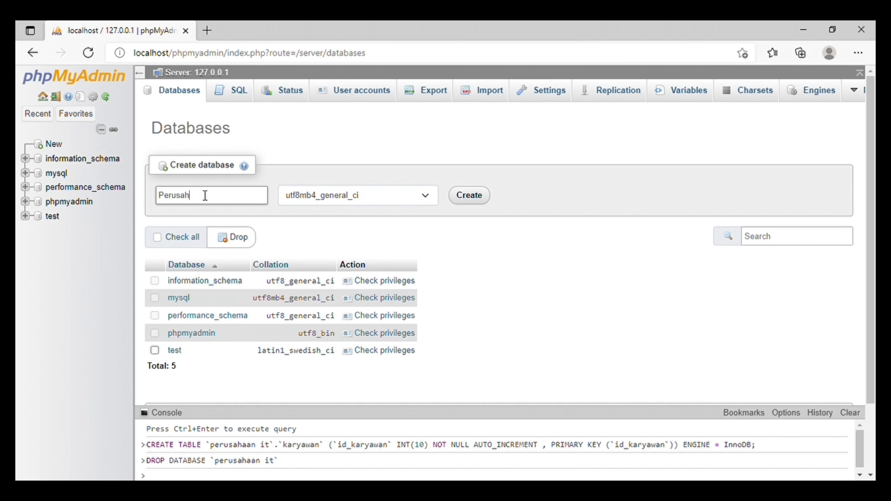
{"action": "type", "text": "aan IT"}
Step: Create the database and start a table named Karyawan
{"action": "left_click", "coordinate": [472, 199]}
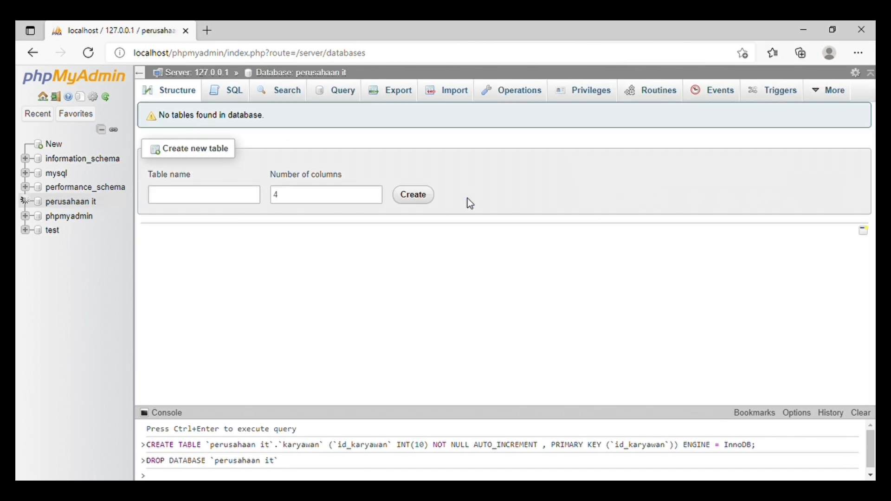
{"action": "left_click", "coordinate": [197, 197]}
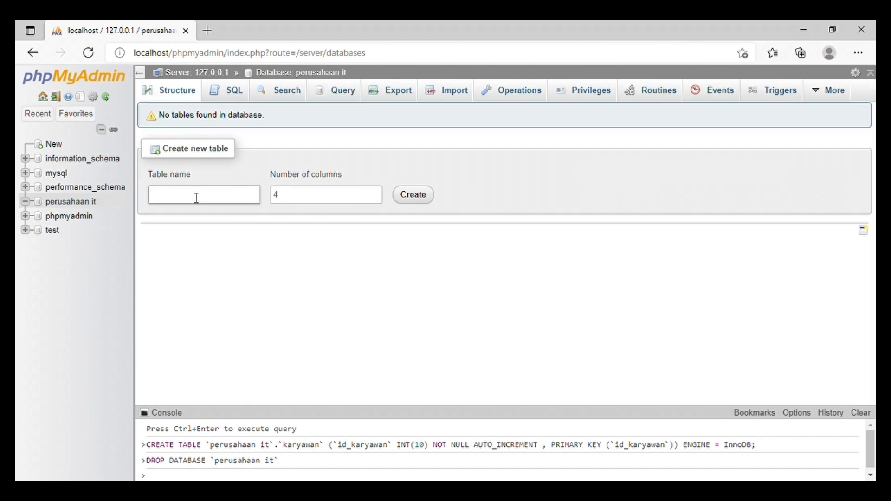
{"action": "type", "text": "Karyawan"}
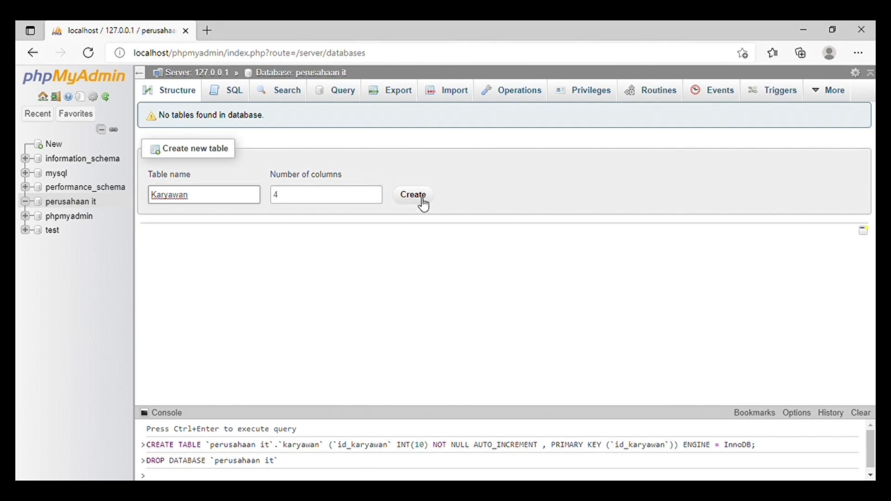
{"action": "left_click", "coordinate": [423, 201]}
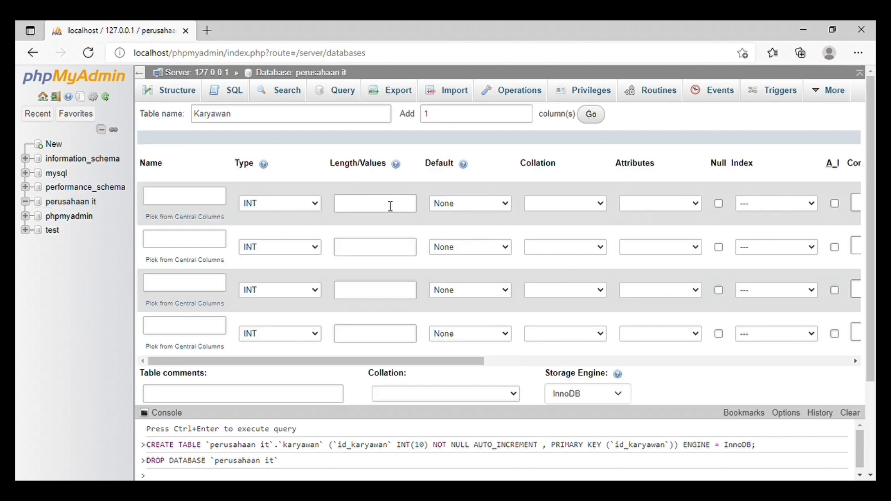
Step: Define id_karyawan as an INT(10) auto-increment primary key
{"action": "left_click", "coordinate": [173, 205]}
{"action": "type", "text": "id_karyawan"}
{"action": "left_click", "coordinate": [373, 207]}
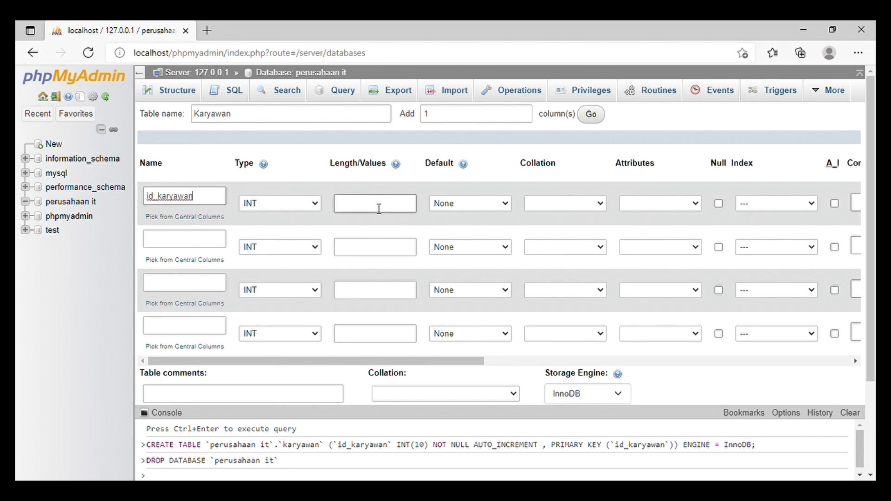
{"action": "type", "text": "10"}
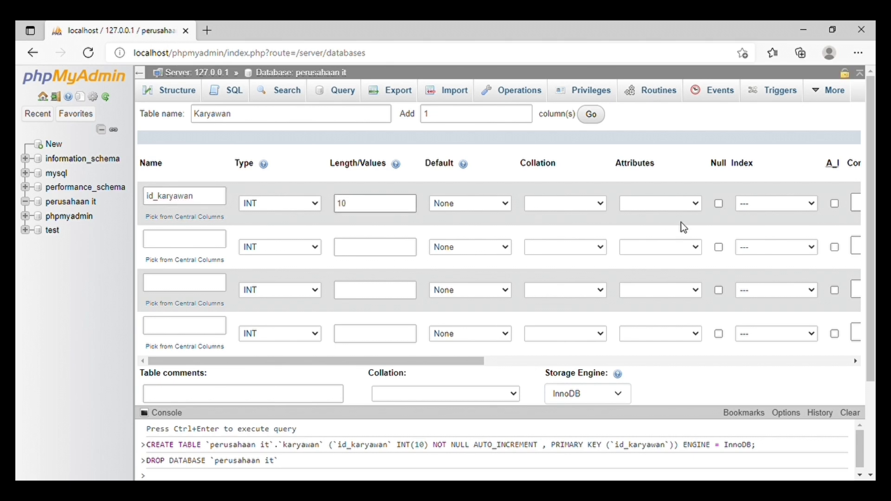
{"action": "left_click", "coordinate": [834, 204]}
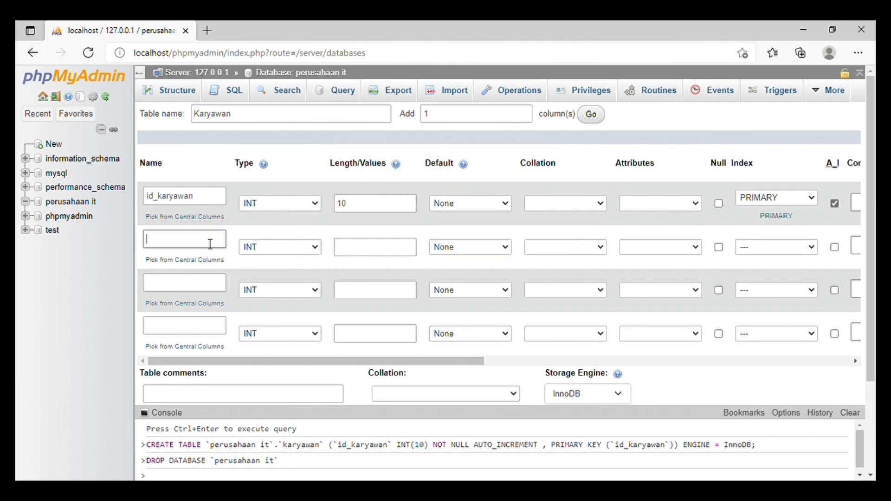
Step: Add a nama_karyawan column as VARCHAR(50)
{"action": "type", "text": "nama_karyawan"}
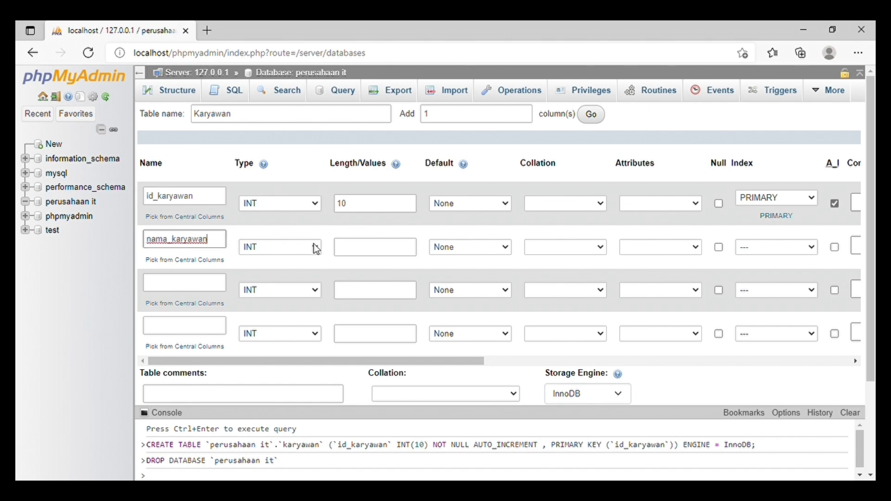
{"action": "left_click", "coordinate": [316, 248]}
{"action": "key", "text": "Down"}
{"action": "left_click", "coordinate": [384, 254]}
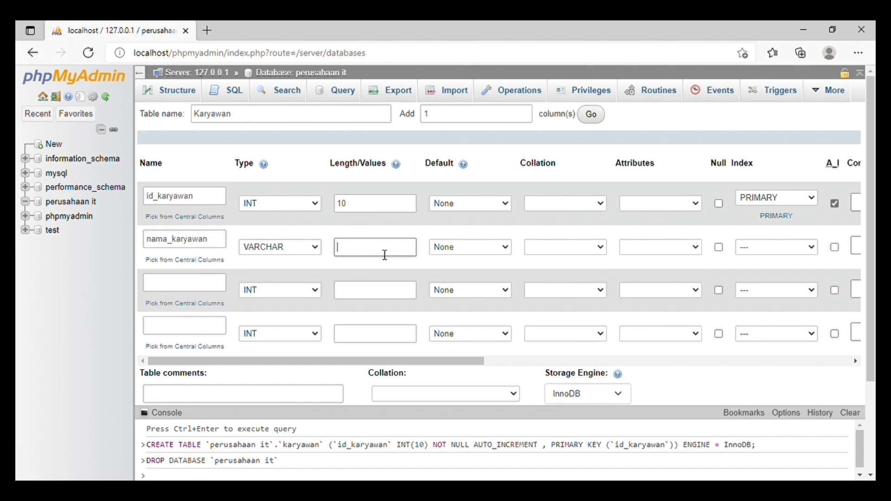
{"action": "type", "text": "50"}
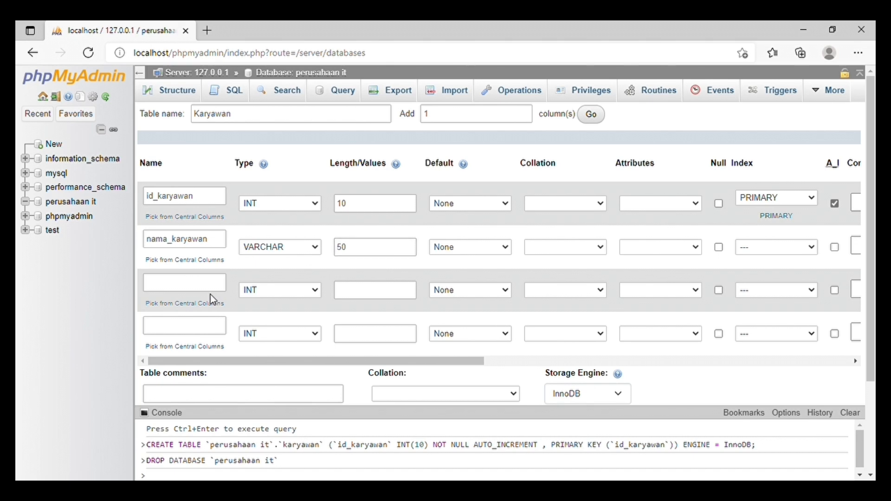
{"action": "type", "text": "s"}
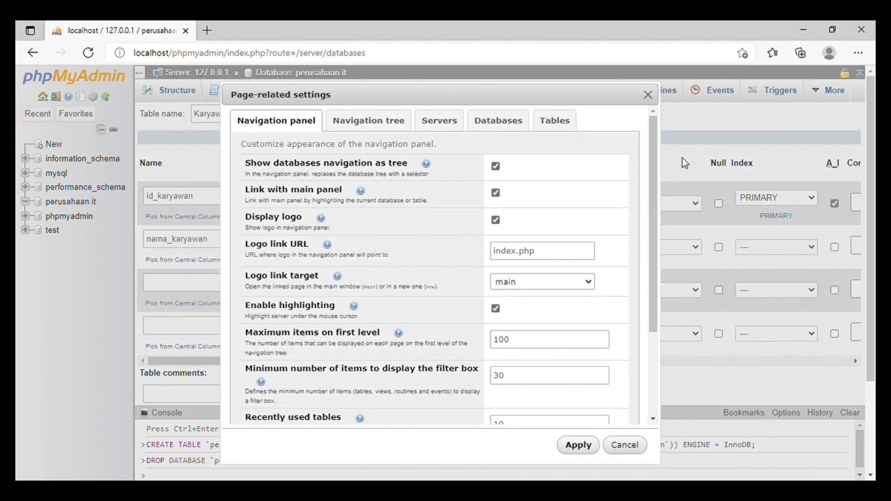
Step: Add a jabatan column as VARCHAR(50)
{"action": "left_click", "coordinate": [647, 95]}
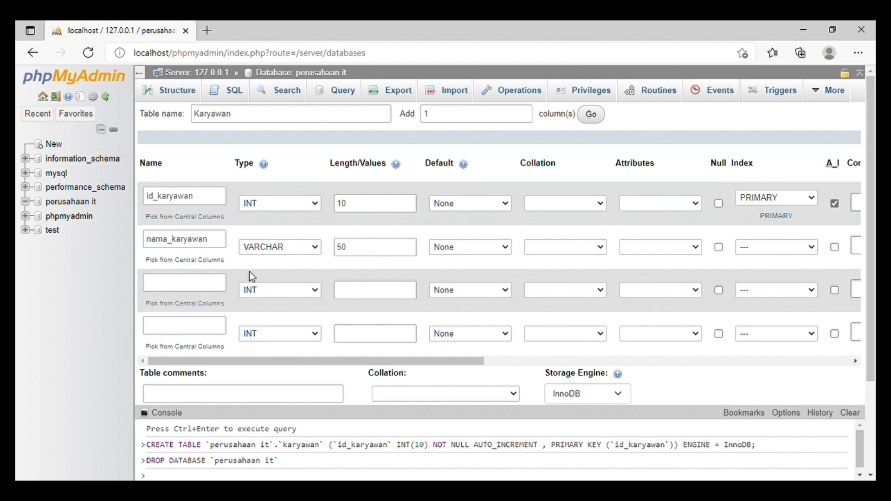
{"action": "left_click", "coordinate": [193, 289]}
{"action": "type", "text": "jabatan"}
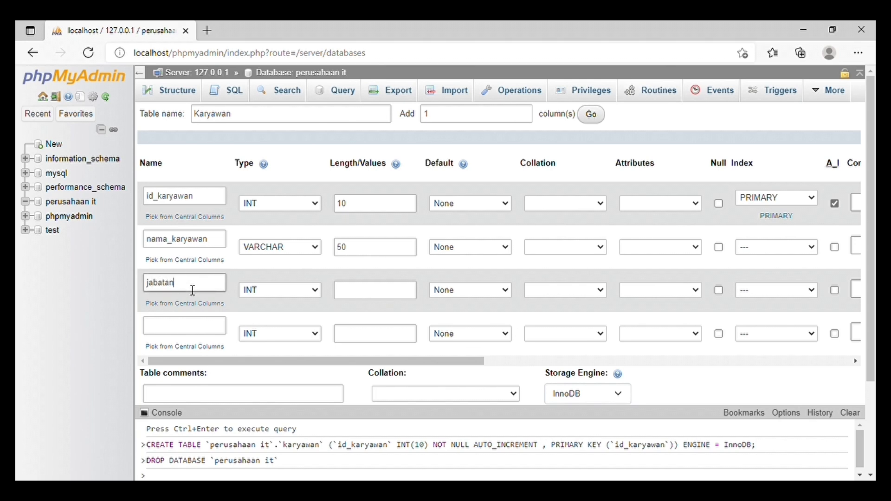
{"action": "left_click", "coordinate": [263, 291]}
{"action": "left_click", "coordinate": [267, 314]}
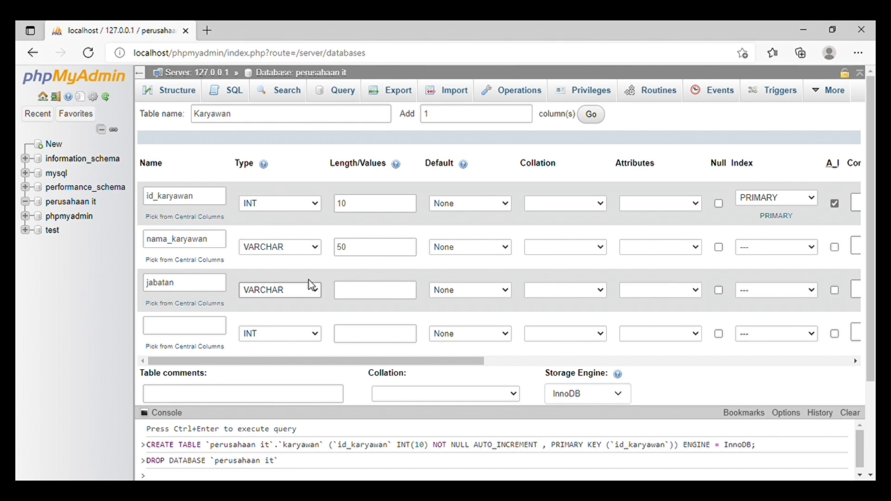
{"action": "left_click", "coordinate": [370, 295]}
{"action": "type", "text": "50"}
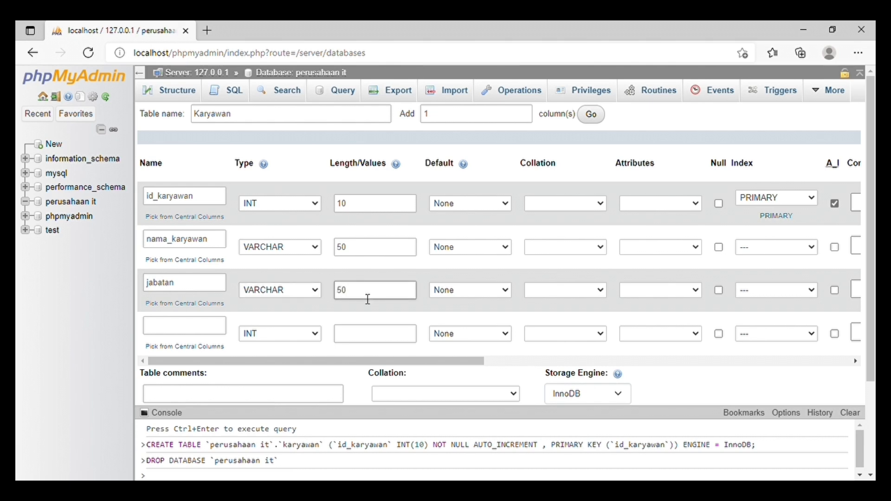
Step: Add an email column as VARCHAR(50) and save the Karyawan table
{"action": "left_click", "coordinate": [201, 325]}
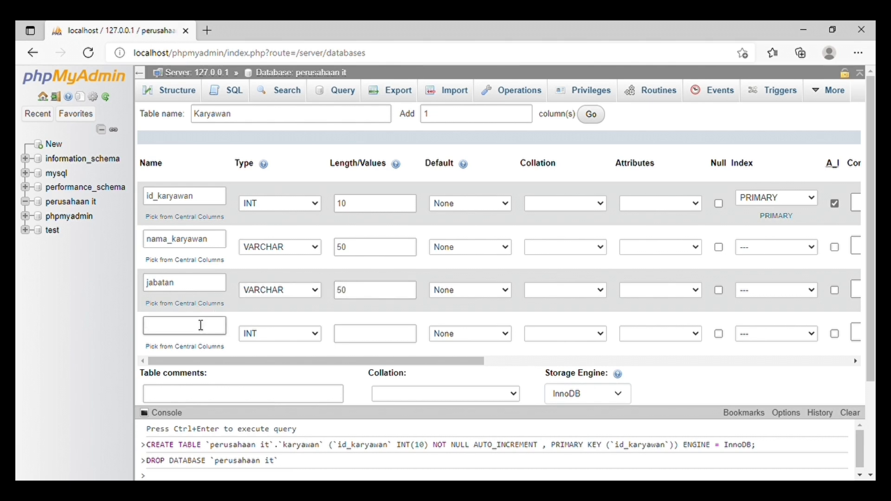
{"action": "type", "text": "email"}
{"action": "left_click", "coordinate": [256, 336]}
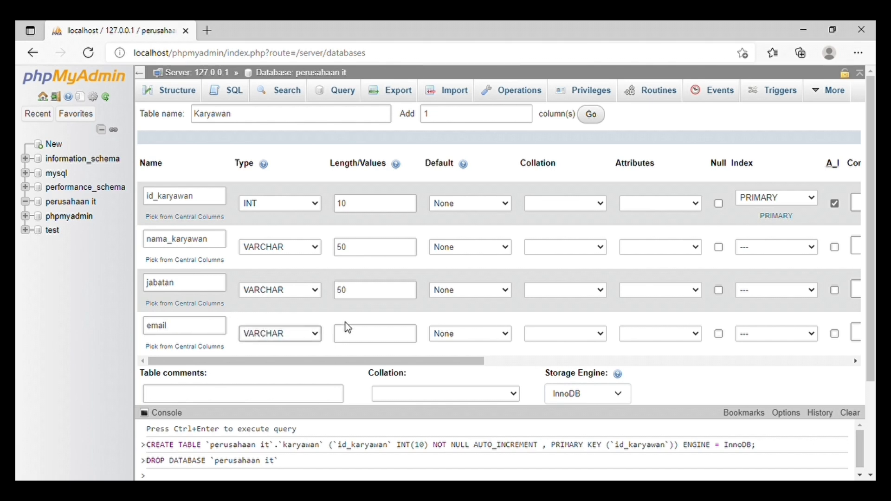
{"action": "left_click", "coordinate": [385, 337]}
{"action": "type", "text": "50"}
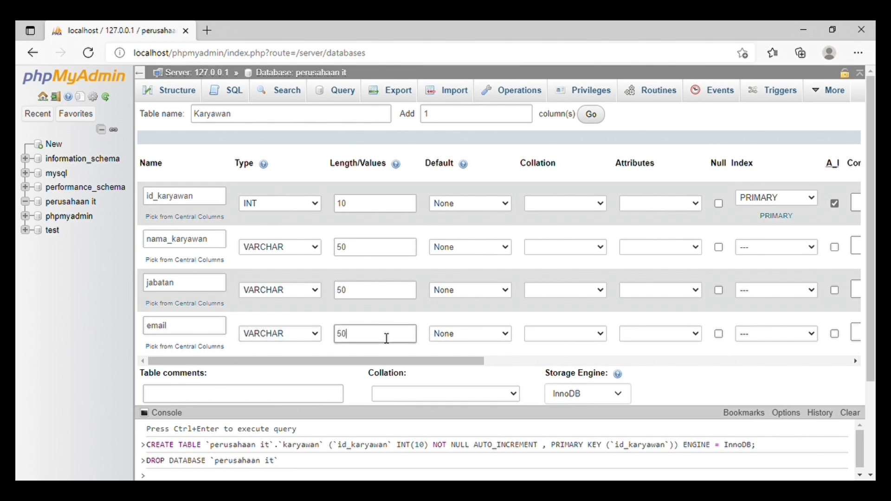
{"action": "scroll", "coordinate": [384, 352], "scroll_direction": "down", "scroll_amount": 2}
{"action": "scroll", "coordinate": [338, 347], "scroll_direction": "down", "scroll_amount": 1}
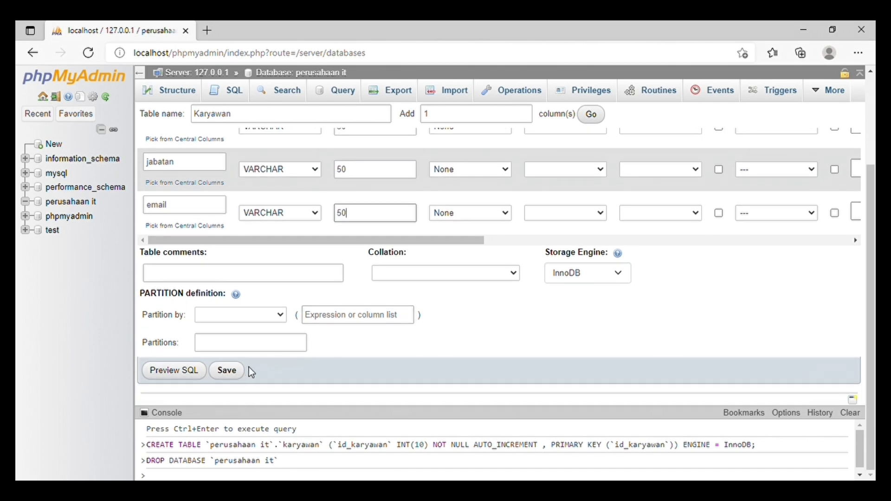
{"action": "left_click", "coordinate": [226, 370]}
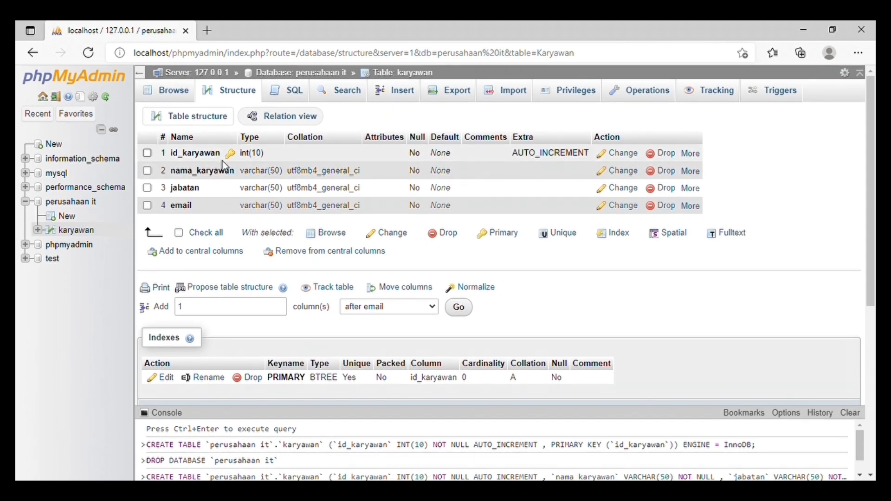
Step: Start a table named proyek with columns id_proyek and nama_proyek
{"action": "left_click", "coordinate": [54, 222]}
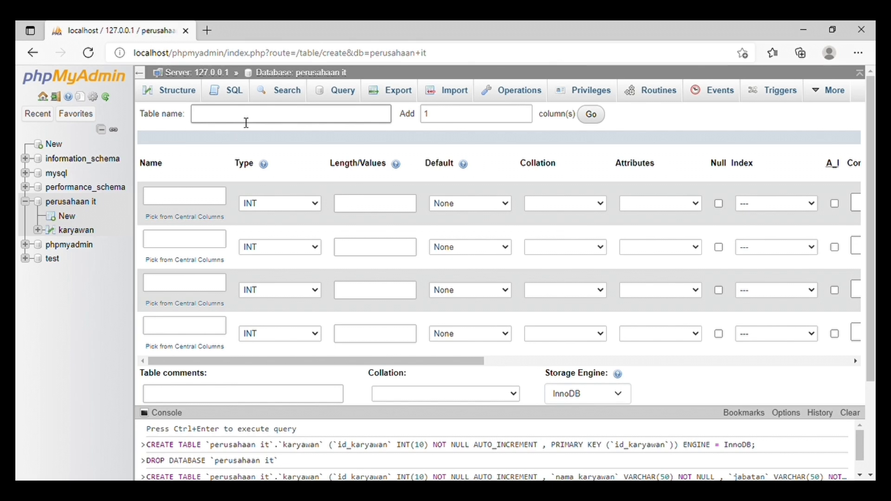
{"action": "type", "text": "proyek"}
{"action": "left_click", "coordinate": [195, 204]}
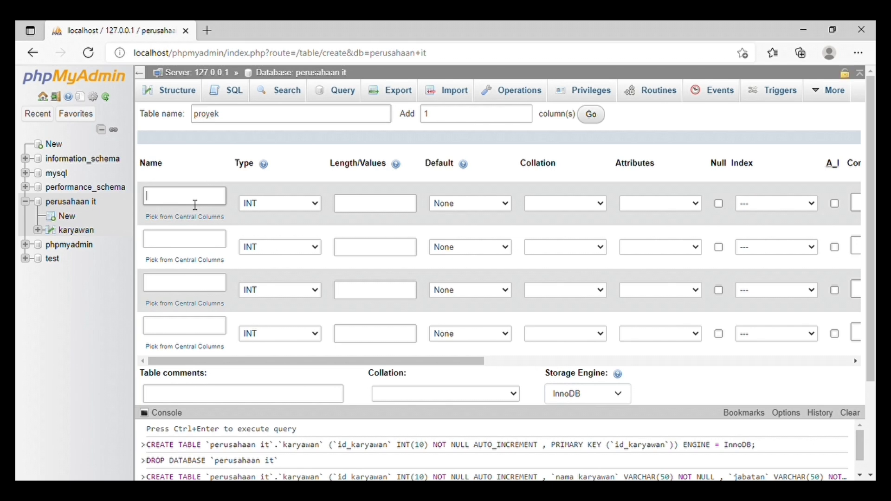
{"action": "type", "text": "id_proyek"}
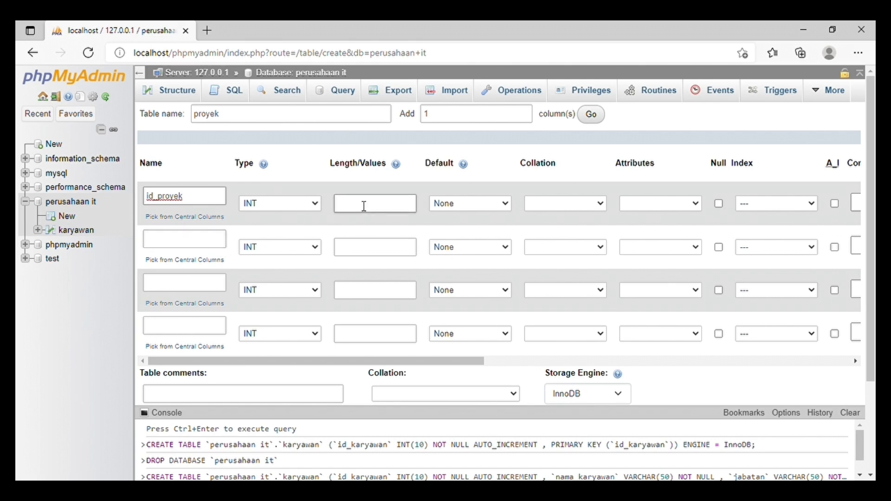
{"action": "left_click", "coordinate": [183, 240]}
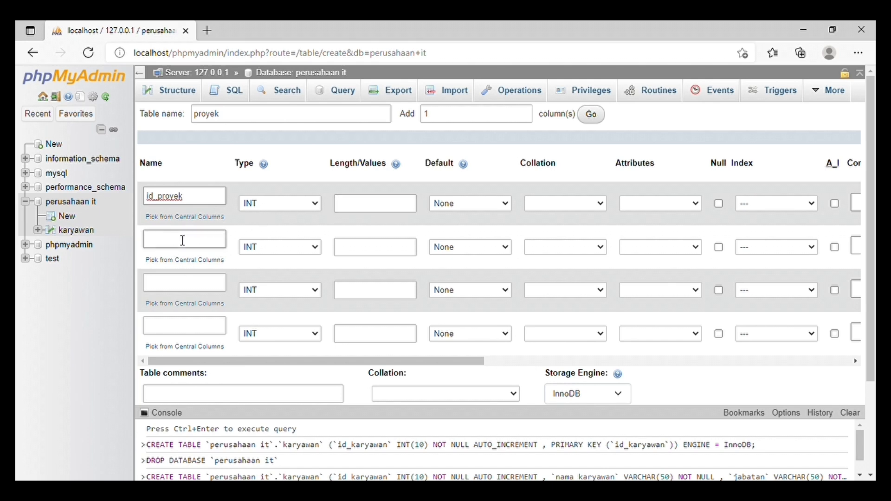
{"action": "left_click", "coordinate": [183, 241]}
{"action": "type", "text": "nama"}
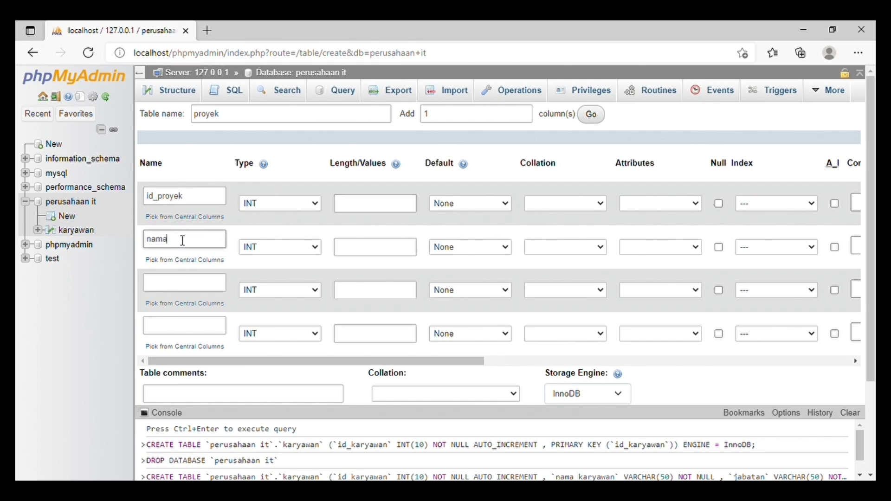
{"action": "type", "text": "_proyek"}
Step: Add the columns deskripsi and tanggal_mulai to the proyek table
{"action": "left_click", "coordinate": [191, 281]}
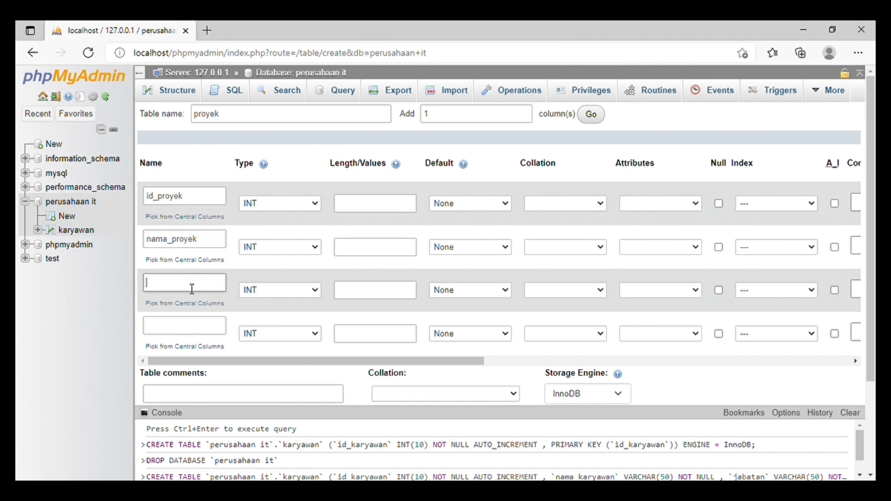
{"action": "type", "text": "deskripsi_proyek"}
{"action": "left_click", "coordinate": [197, 328]}
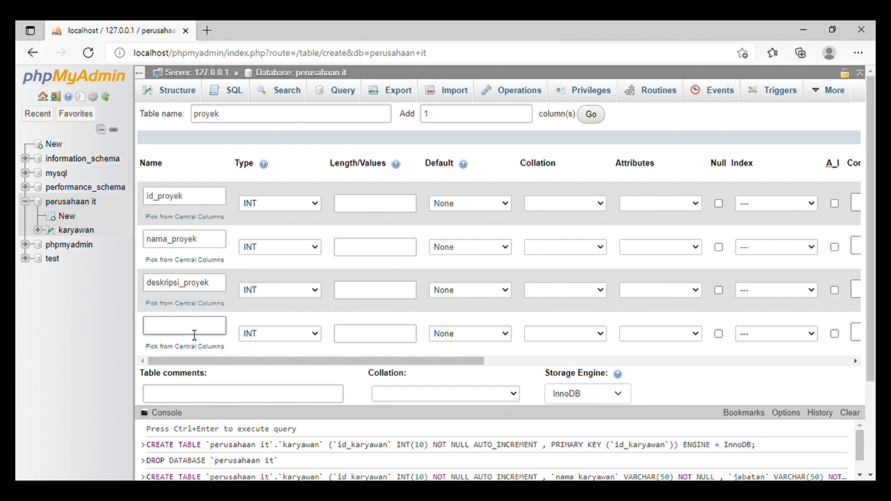
{"action": "left_click", "coordinate": [213, 285]}
{"action": "key", "text": "BackSpace"}
{"action": "key", "text": "BackSpace"}
{"action": "key", "text": "BackSpace"}
{"action": "key", "text": "BackSpace"}
{"action": "key", "text": "BackSpace"}
{"action": "key", "text": "BackSpace"}
{"action": "key", "text": "BackSpace"}
{"action": "left_click", "coordinate": [206, 332]}
{"action": "type", "text": "tanggal_mulai"}
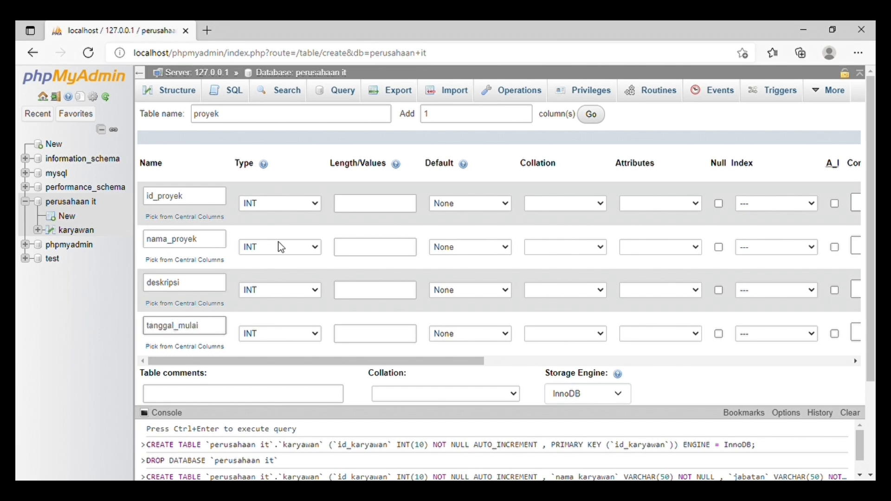
Step: Make id_proyek an INT(10) auto-increment primary key
{"action": "left_click", "coordinate": [304, 207]}
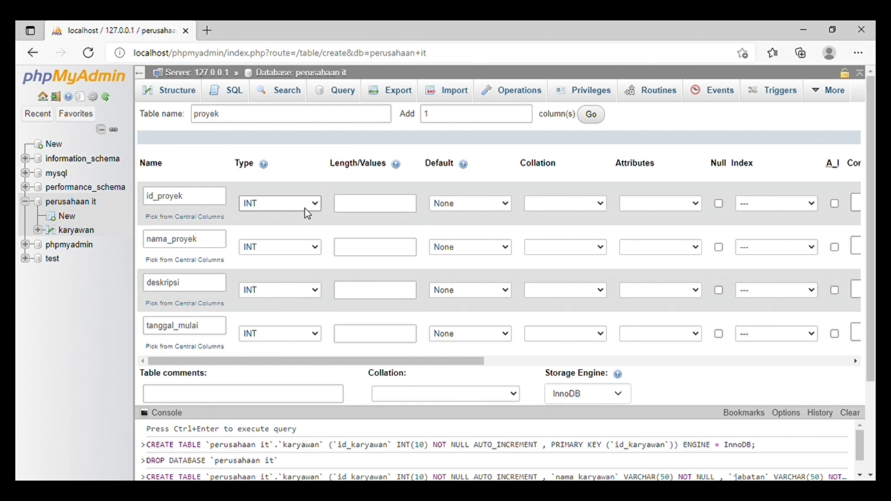
{"action": "left_click", "coordinate": [377, 208]}
{"action": "type", "text": "10"}
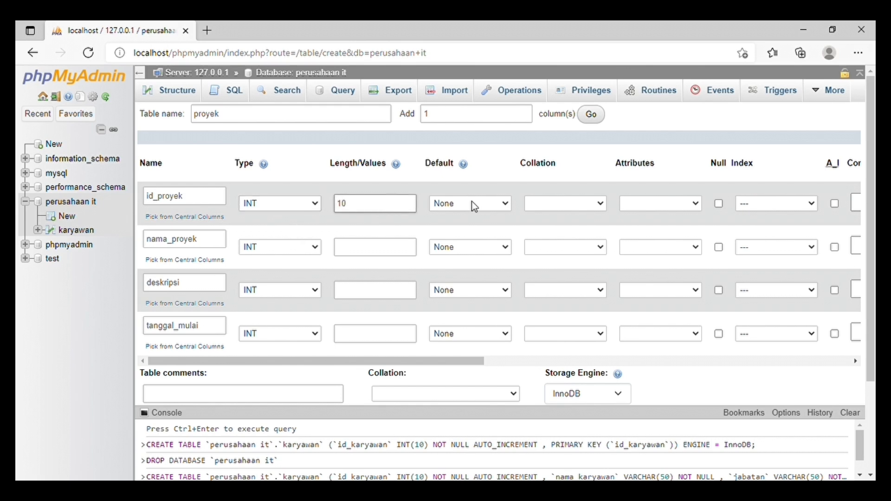
{"action": "left_click", "coordinate": [835, 204]}
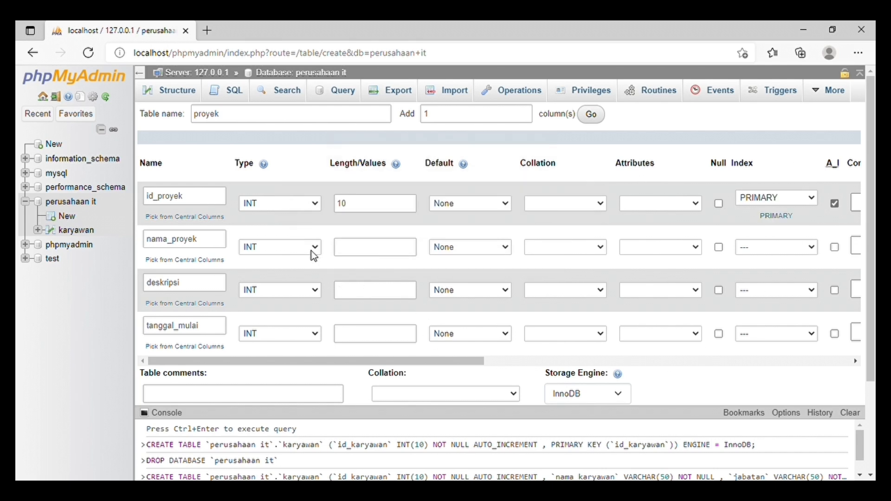
Step: Set nama_proyek to VARCHAR(50), deskripsi to TEXT, tanggal_mulai to DATE, and save
{"action": "key", "text": "v"}
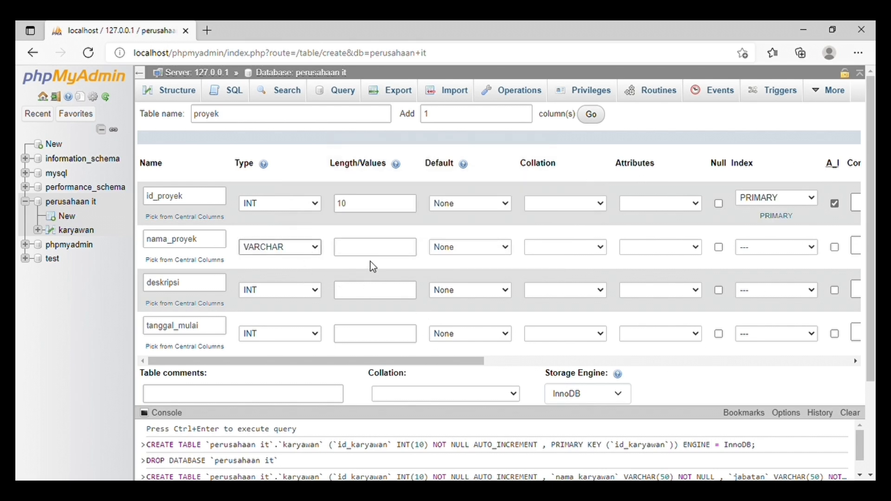
{"action": "left_click", "coordinate": [382, 250]}
{"action": "type", "text": "50"}
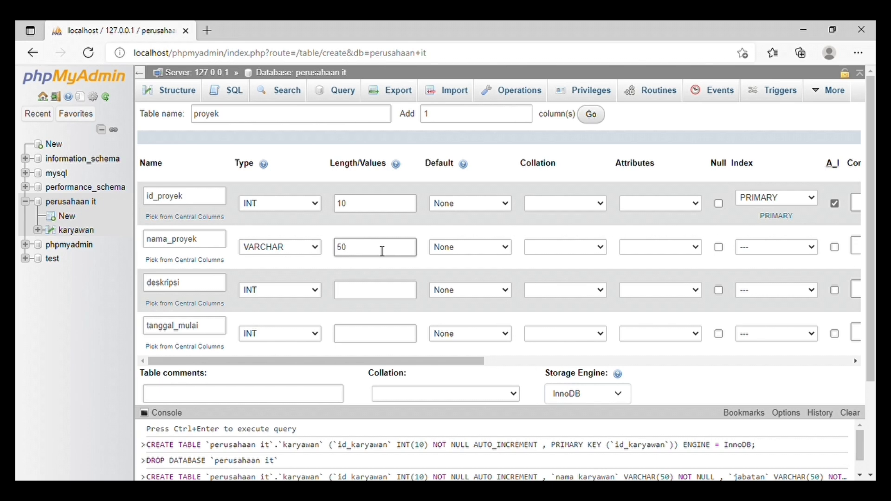
{"action": "left_click", "coordinate": [301, 294]}
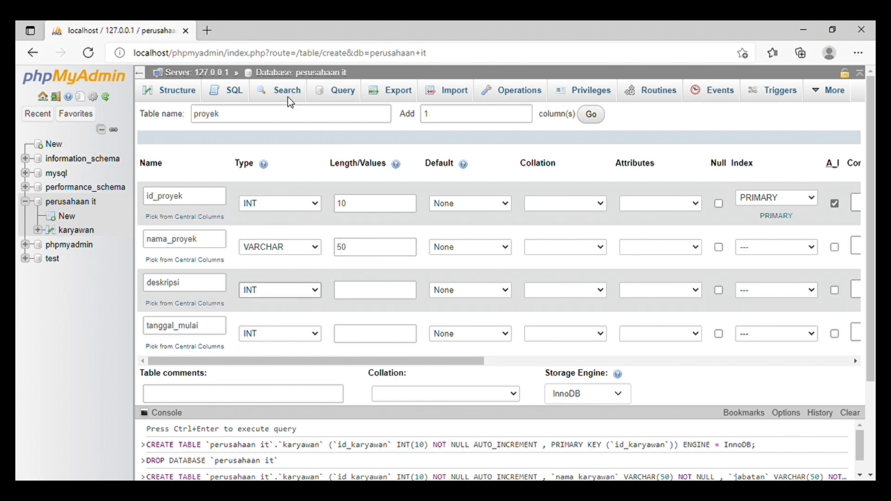
{"action": "key", "text": "t"}
{"action": "left_click", "coordinate": [359, 294]}
{"action": "type", "text": "50"}
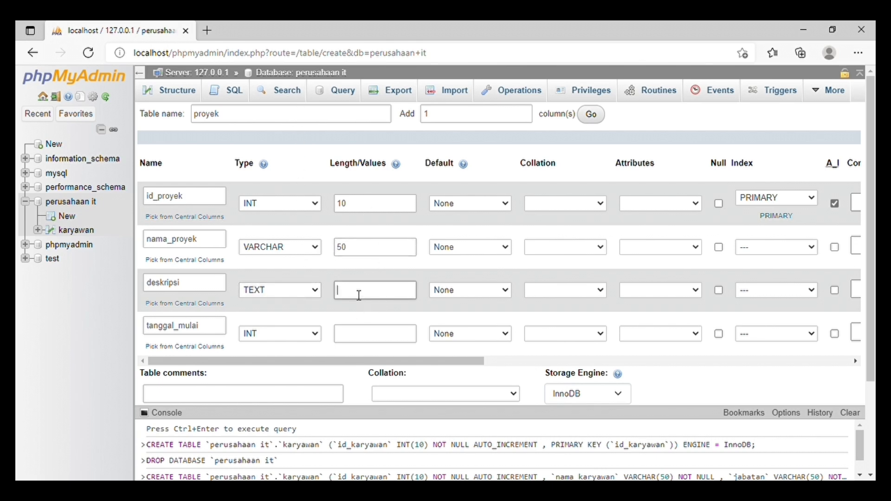
{"action": "left_click", "coordinate": [300, 333]}
{"action": "key", "text": "d"}
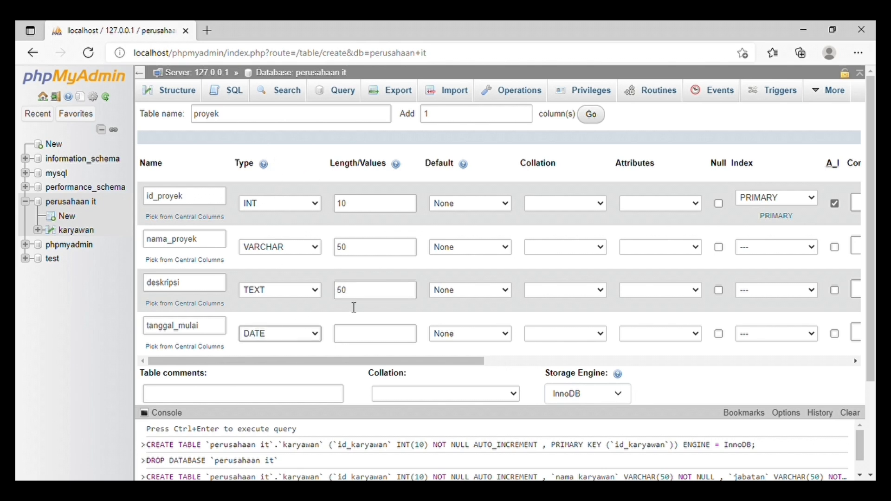
{"action": "scroll", "coordinate": [354, 308], "scroll_direction": "down", "scroll_amount": 3}
{"action": "left_click", "coordinate": [228, 370]}
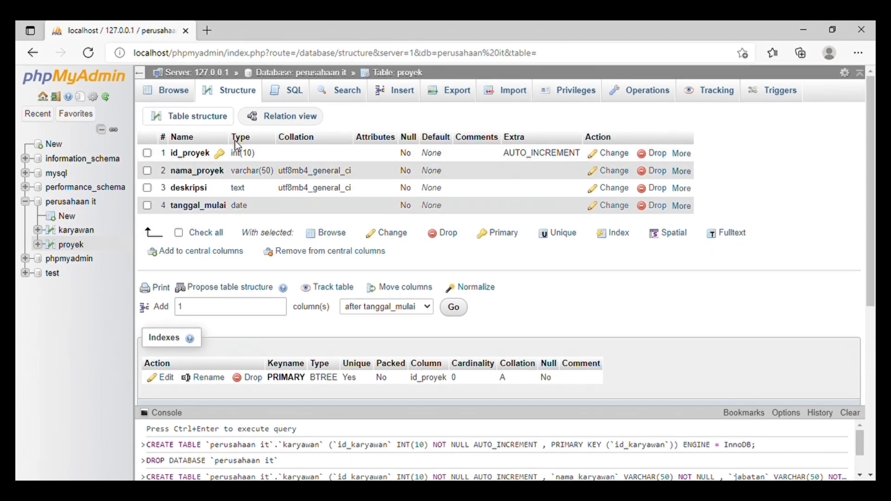
Step: Start a new table named tugas_karyawan with a first column id_tugas
{"action": "left_click", "coordinate": [63, 216]}
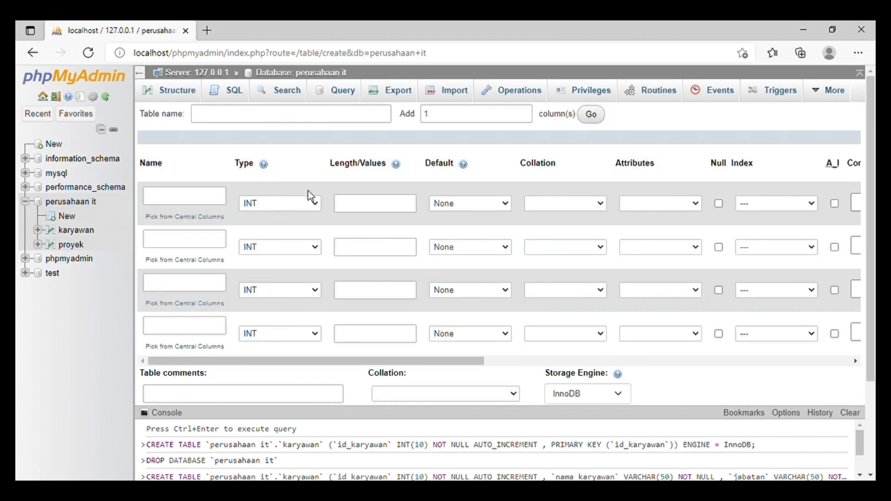
{"action": "left_click", "coordinate": [222, 123]}
{"action": "type", "text": "tugas_"}
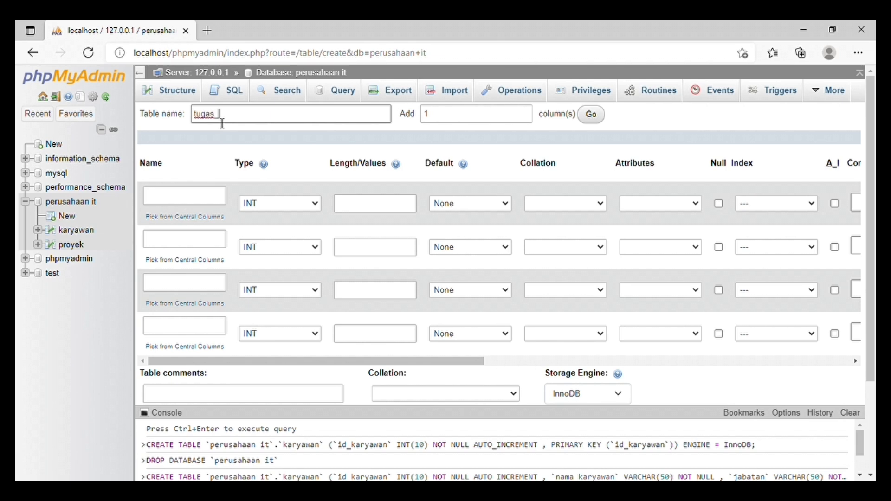
{"action": "type", "text": "karyawan"}
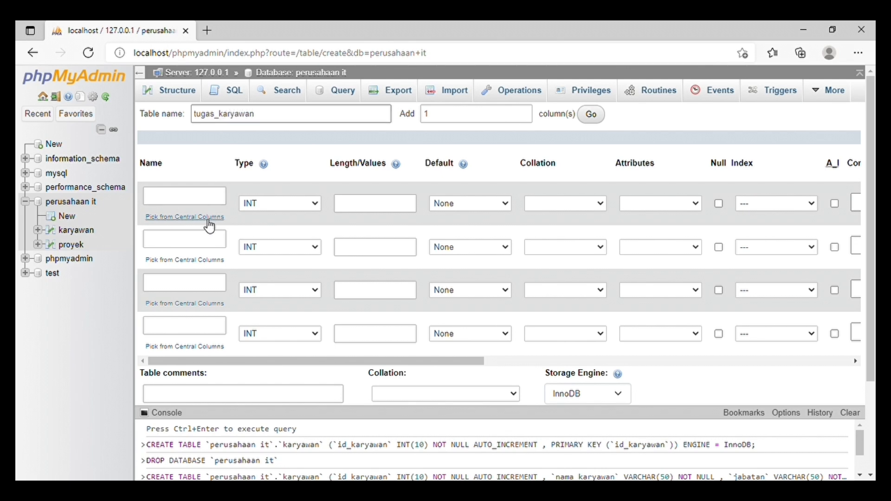
{"action": "left_click", "coordinate": [192, 206]}
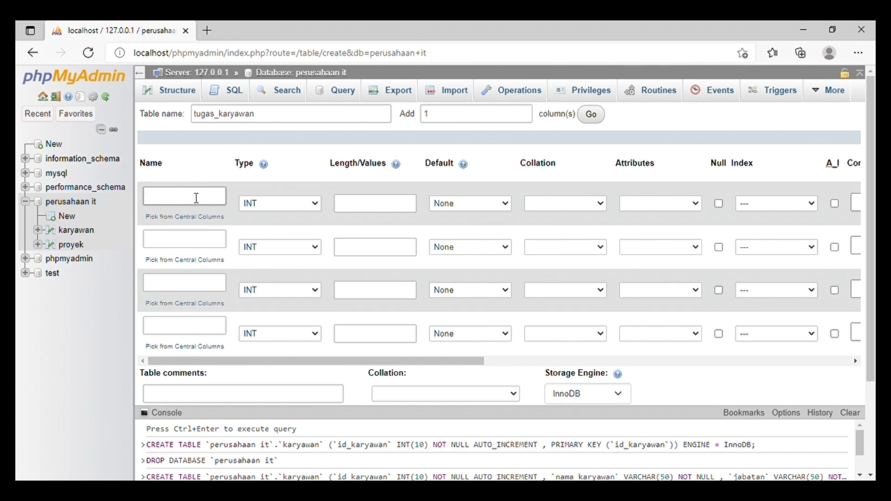
{"action": "type", "text": "id_tugas"}
Step: Name the remaining columns id_karyawanid, id_proyek and deskripsi_tugas
{"action": "left_click", "coordinate": [193, 238]}
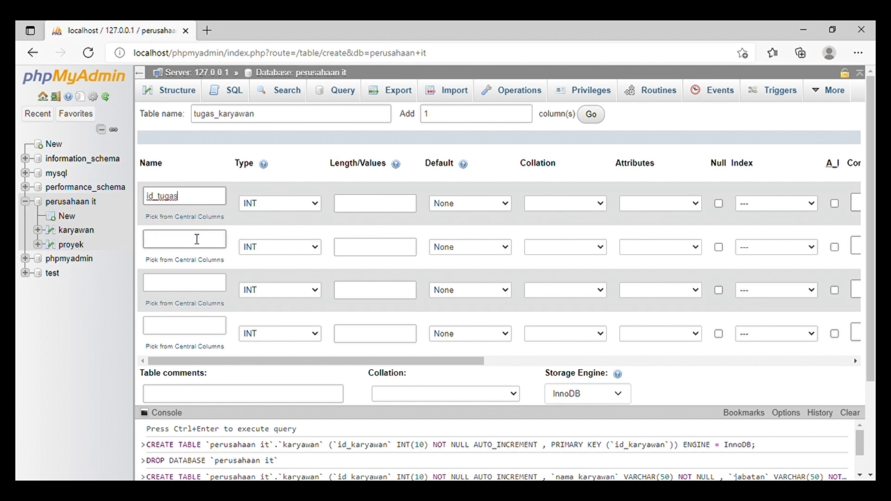
{"action": "type", "text": "id"}
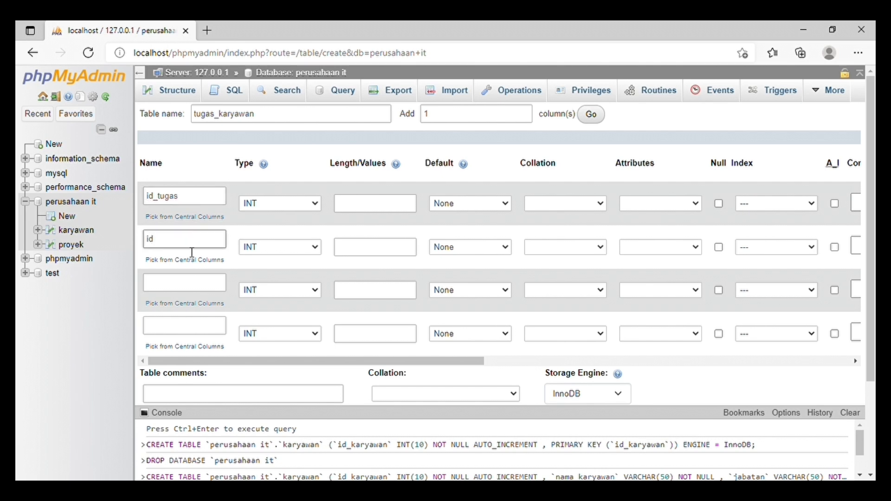
{"action": "type", "text": "_karyawan"}
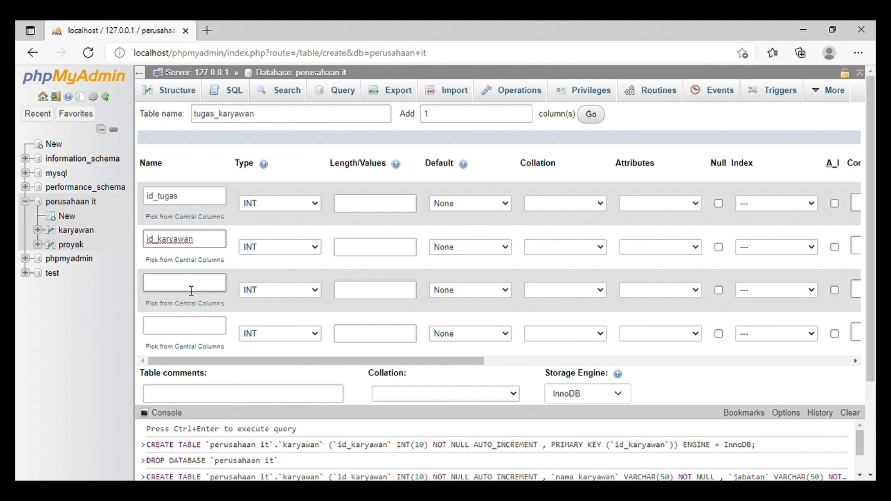
{"action": "type", "text": "id_proyek"}
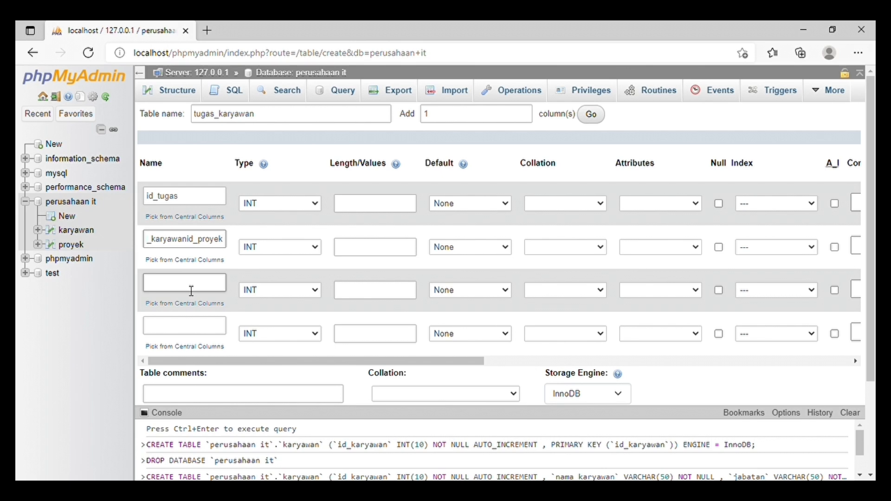
{"action": "key", "text": "BackSpace"}
{"action": "key", "text": "BackSpace"}
{"action": "key", "text": "BackSpace"}
{"action": "key", "text": "BackSpace"}
{"action": "key", "text": "BackSpace"}
{"action": "key", "text": "BackSpace"}
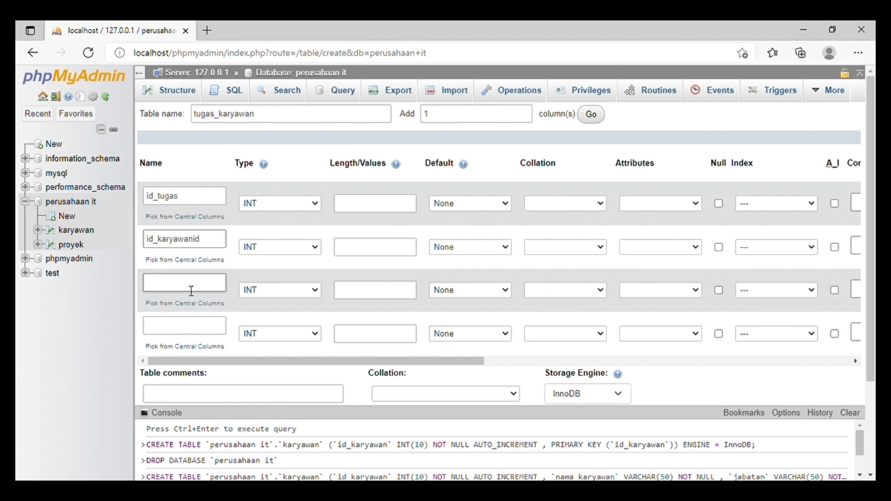
{"action": "left_click", "coordinate": [191, 291]}
{"action": "type", "text": "id"}
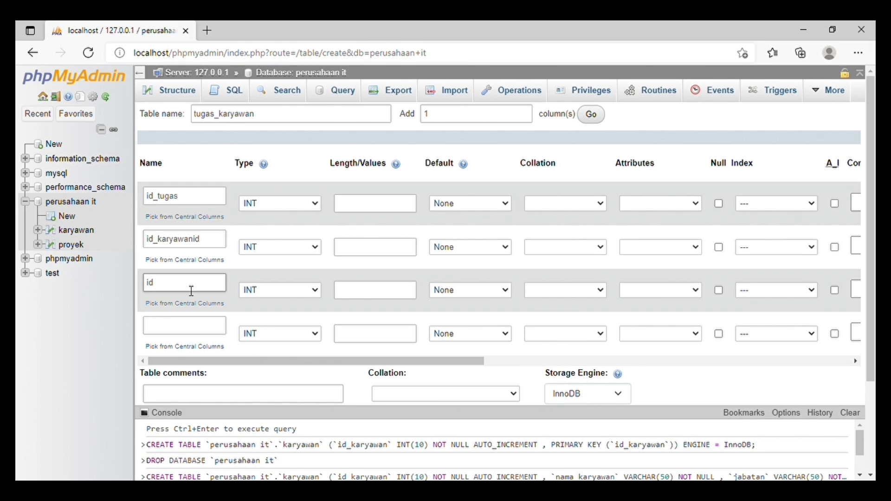
{"action": "type", "text": "_proyek"}
{"action": "left_click", "coordinate": [186, 332]}
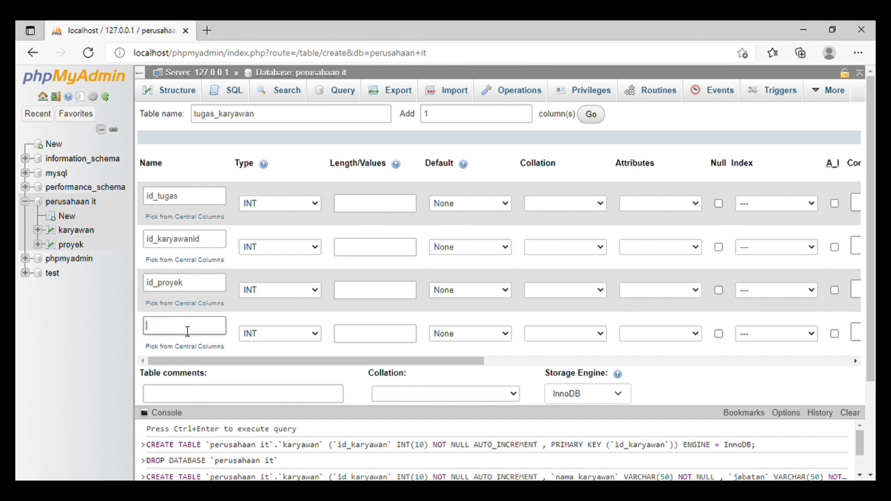
{"action": "type", "text": "deskripsi_tugas"}
Step: Make id_tugas an INT(10) auto-increment primary key
{"action": "left_click", "coordinate": [361, 208]}
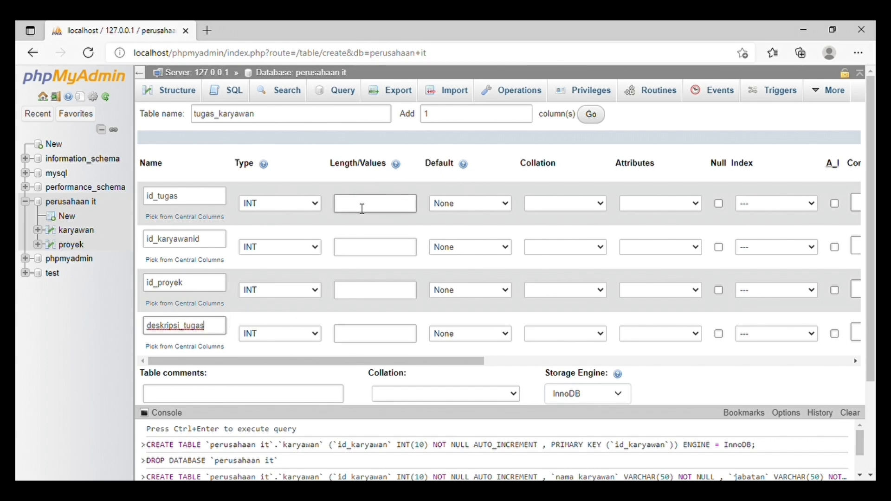
{"action": "type", "text": "10"}
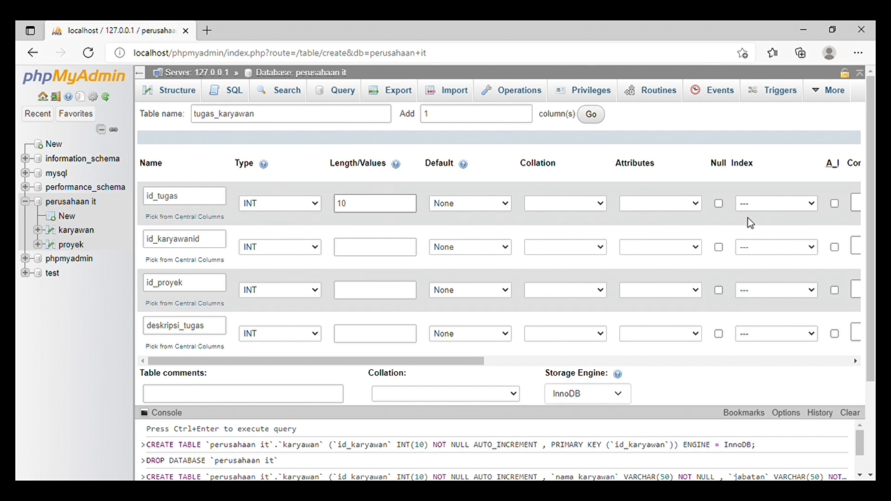
{"action": "left_click", "coordinate": [834, 204]}
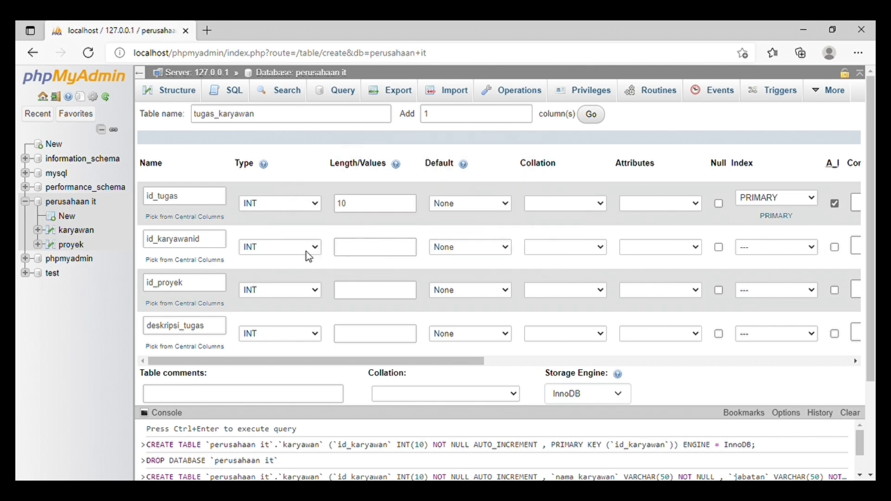
Step: Rename the second column to id_karyawani, give it length 10 and a plain INDEX
{"action": "left_click", "coordinate": [215, 246]}
{"action": "key", "text": "BackSpace"}
{"action": "key", "text": "BackSpace"}
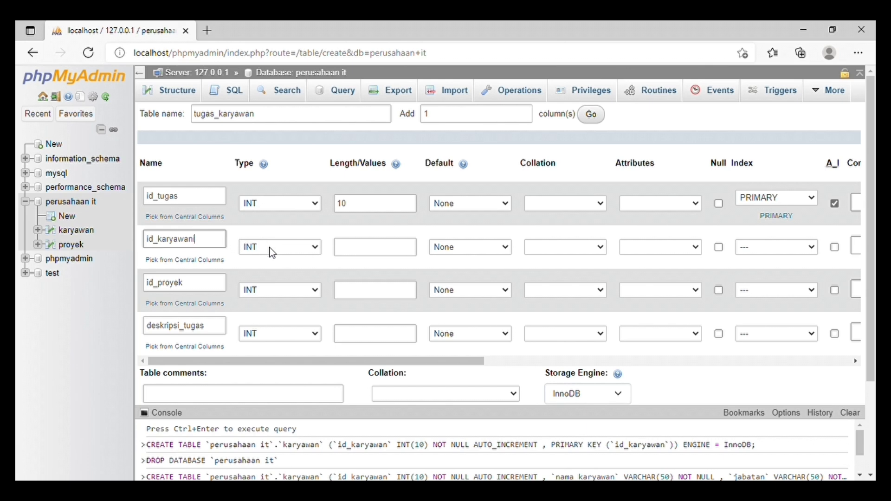
{"action": "type", "text": "i"}
{"action": "key", "text": "Tab"}
{"action": "left_click", "coordinate": [403, 247]}
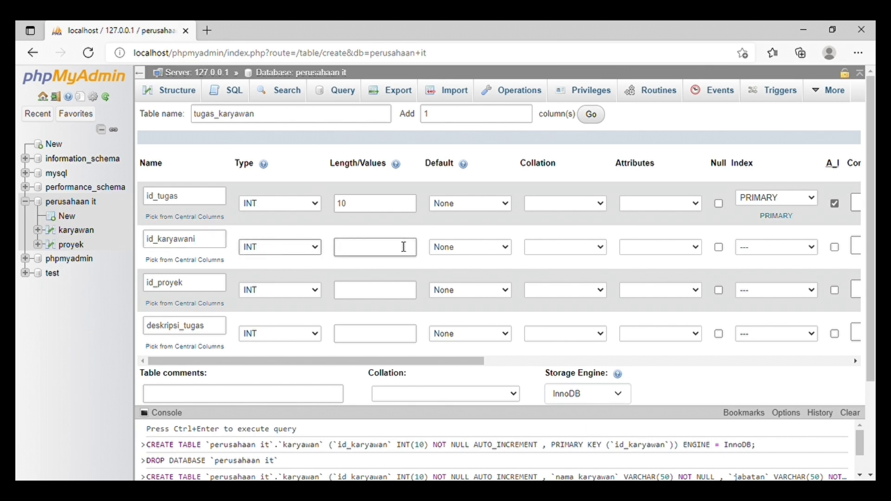
{"action": "type", "text": "10"}
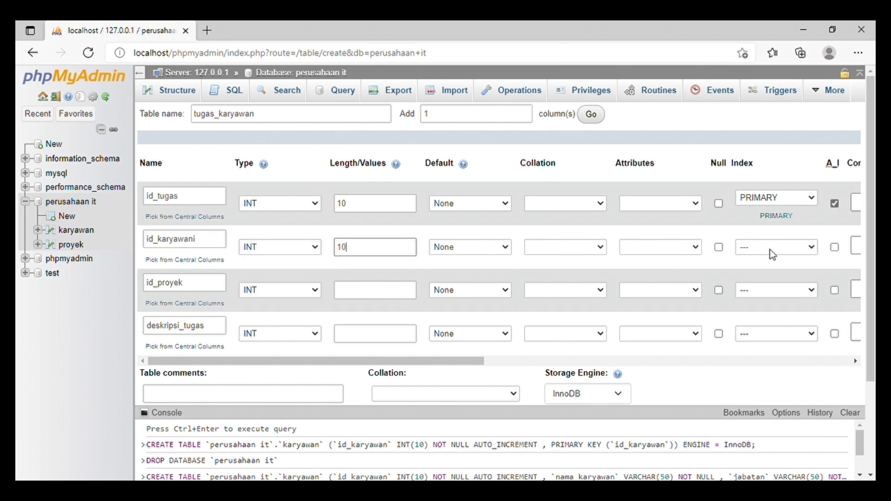
{"action": "left_click", "coordinate": [769, 250]}
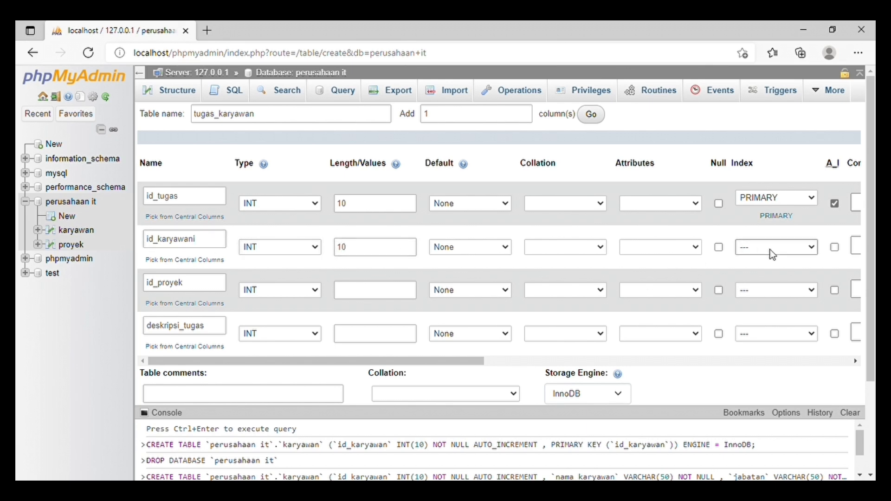
{"action": "left_click", "coordinate": [764, 289]}
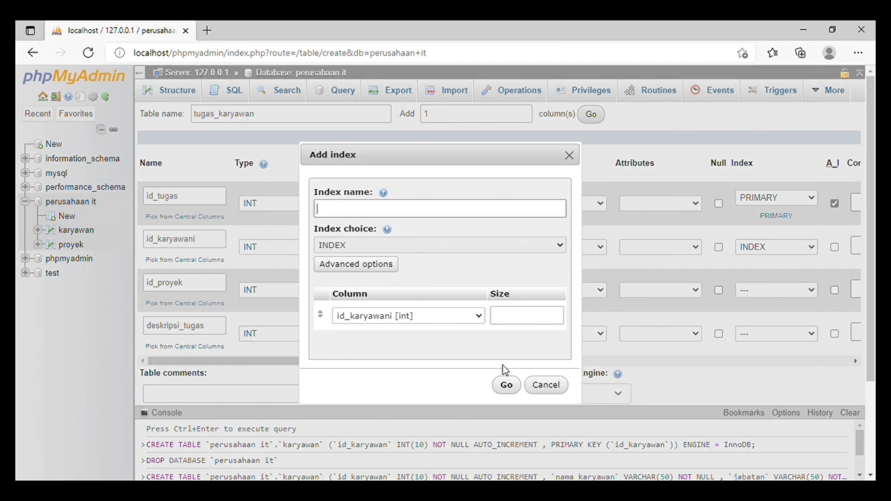
{"action": "left_click", "coordinate": [507, 385]}
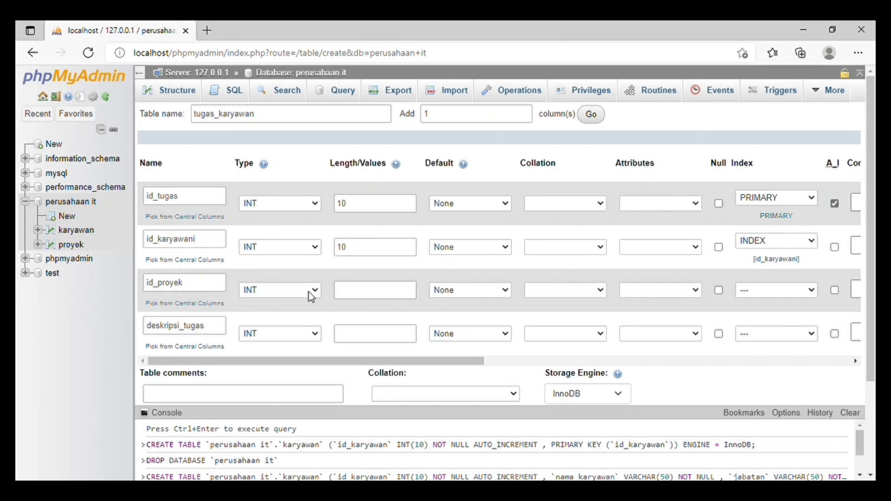
Step: Give id_proyek length 10 and a plain INDEX
{"action": "left_click", "coordinate": [348, 292]}
{"action": "type", "text": "10"}
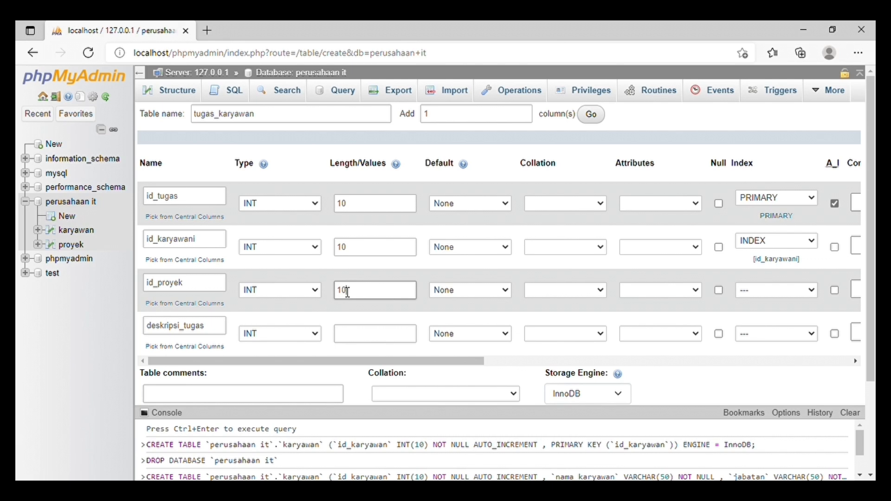
{"action": "left_click", "coordinate": [805, 296]}
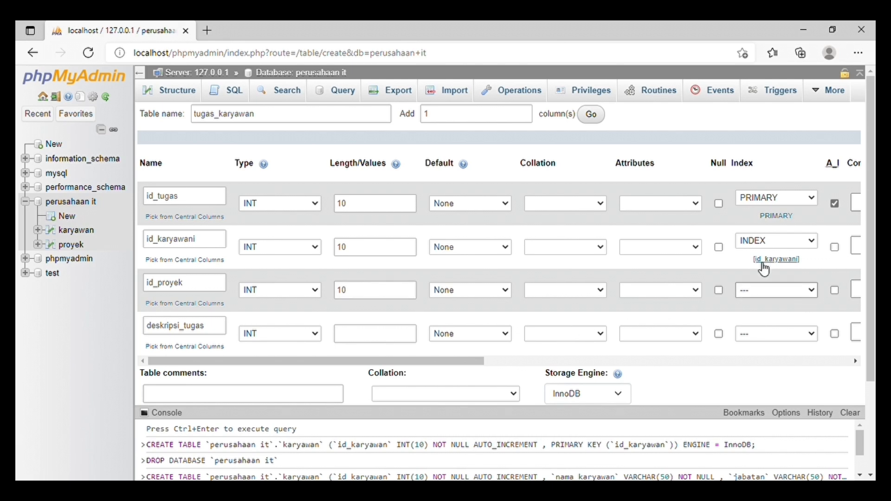
{"action": "left_click", "coordinate": [763, 343]}
{"action": "left_click", "coordinate": [530, 317]}
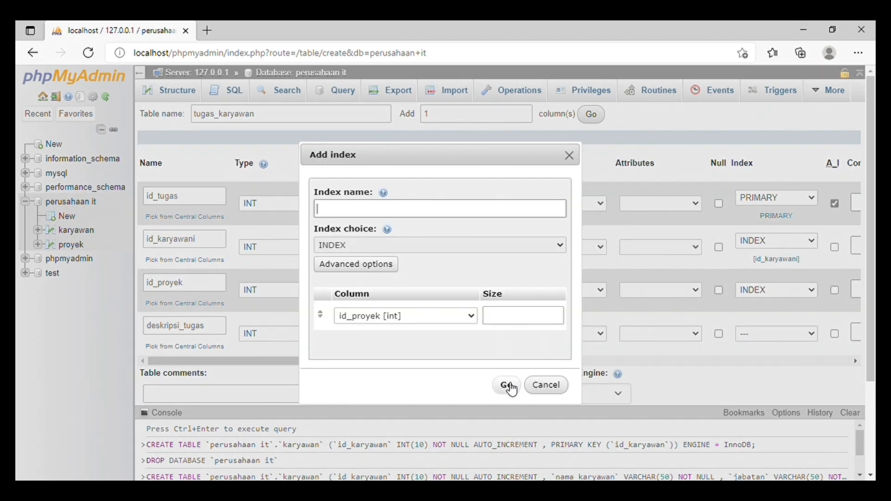
{"action": "left_click", "coordinate": [508, 386]}
Step: Make deskripsi_tugas a TEXT column with length 50
{"action": "left_click", "coordinate": [410, 341]}
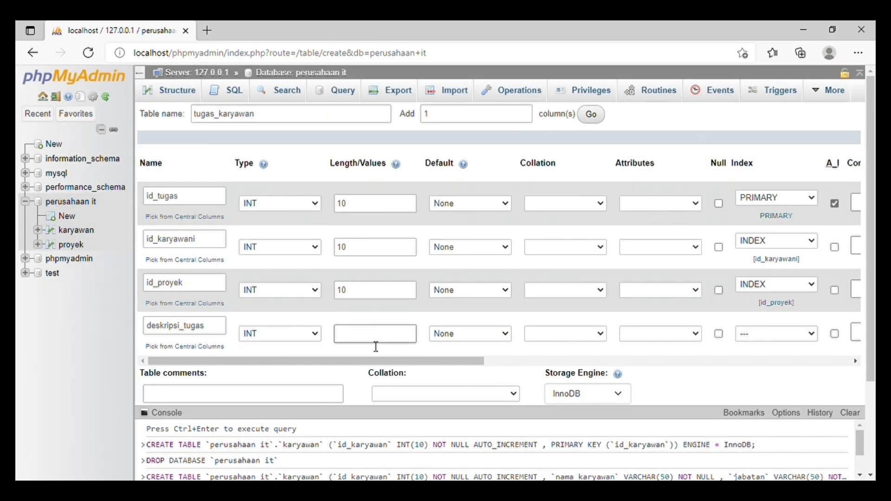
{"action": "left_click", "coordinate": [315, 336]}
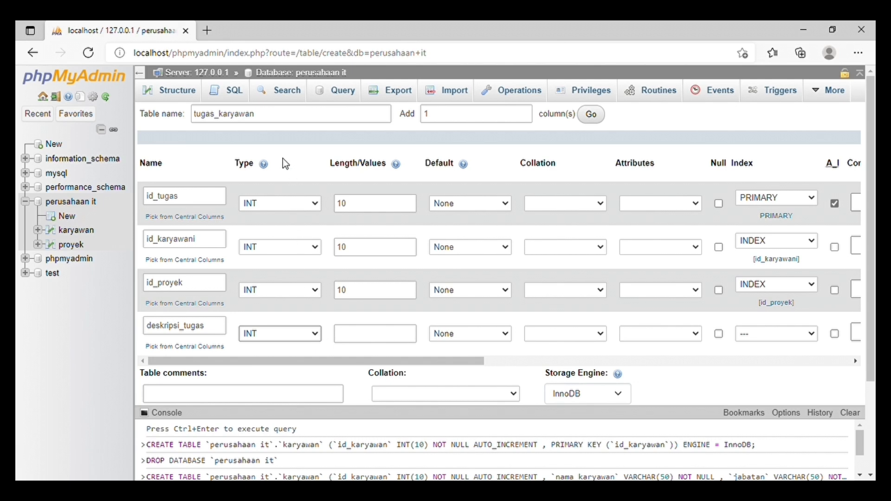
{"action": "key", "text": "t"}
{"action": "left_click", "coordinate": [406, 341]}
{"action": "type", "text": "50"}
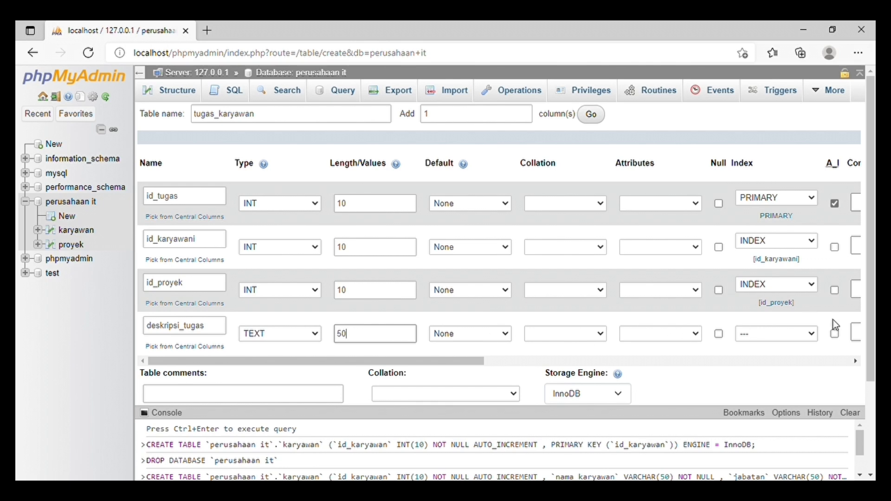
{"action": "scroll", "coordinate": [719, 315], "scroll_direction": "down", "scroll_amount": 1}
{"action": "scroll", "coordinate": [528, 296], "scroll_direction": "down", "scroll_amount": 2}
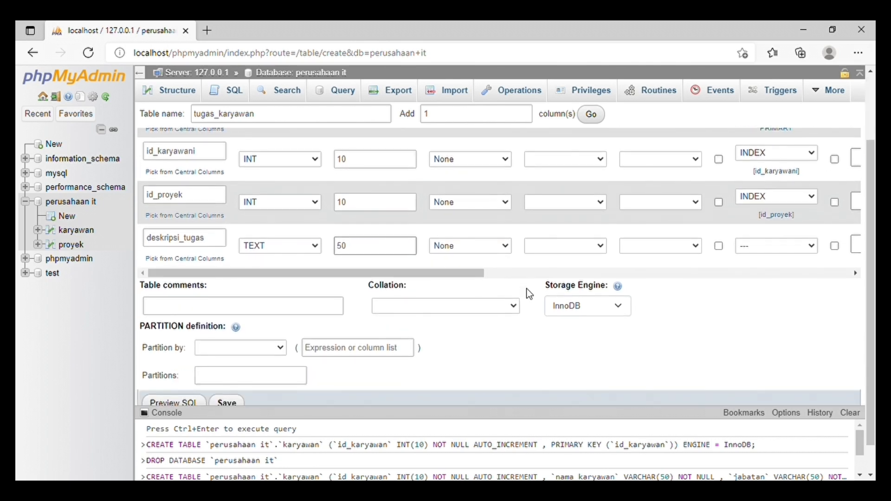
Step: Save tugas_karyawan, review its structure, and return to the perusahaan it overview
{"action": "left_click", "coordinate": [229, 376]}
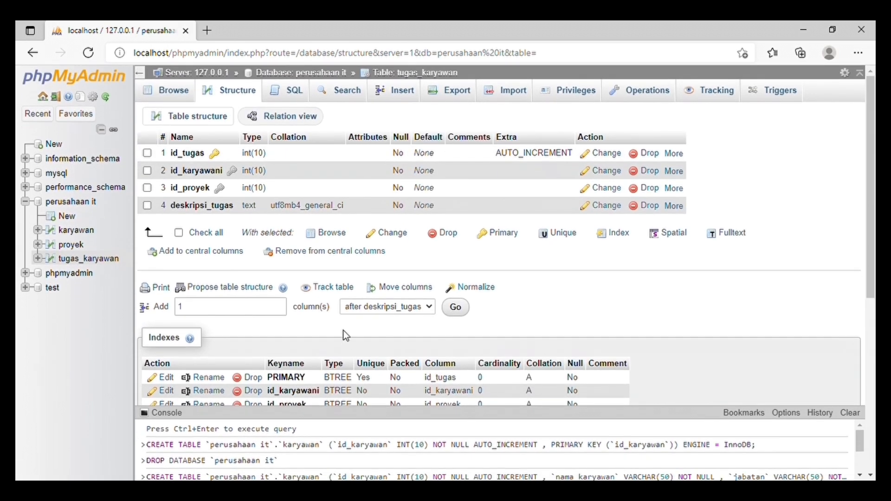
{"action": "scroll", "coordinate": [346, 332], "scroll_direction": "down", "scroll_amount": 1}
{"action": "scroll", "coordinate": [351, 334], "scroll_direction": "up", "scroll_amount": 2}
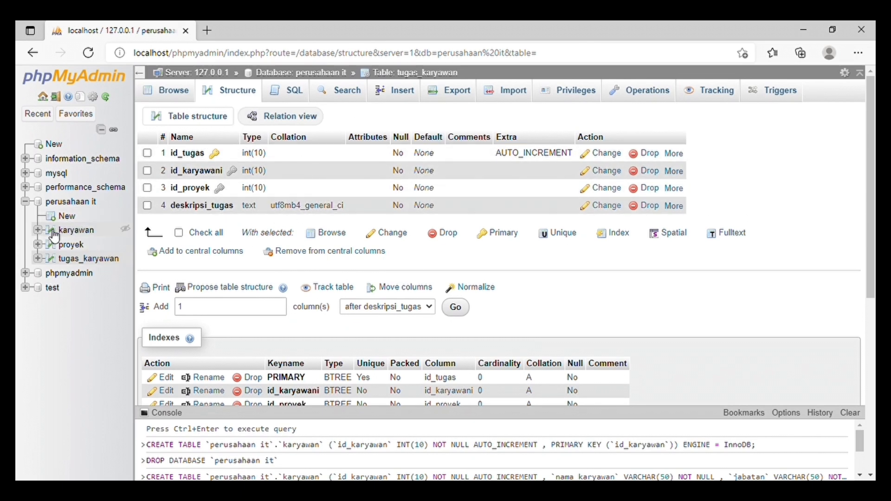
{"action": "left_click", "coordinate": [57, 204]}
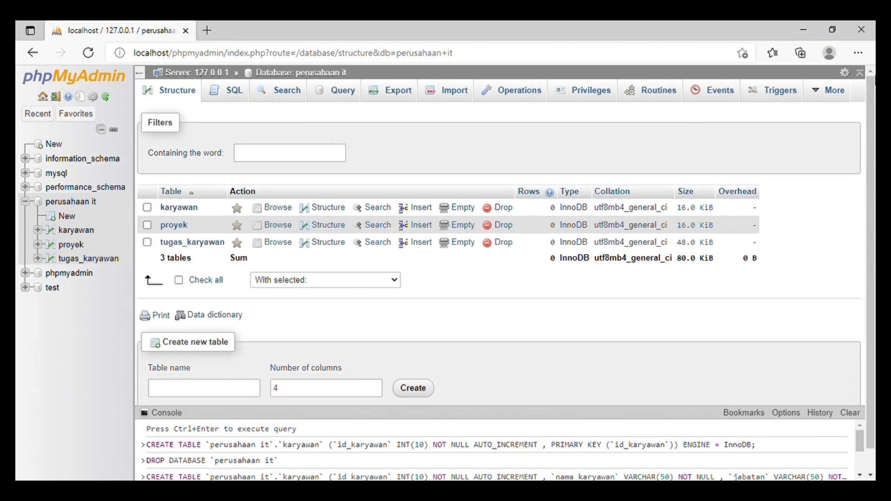
Step: In karyawan's insert form, add employee 01 with their name, job Developer and e-mail
{"action": "left_click", "coordinate": [70, 231]}
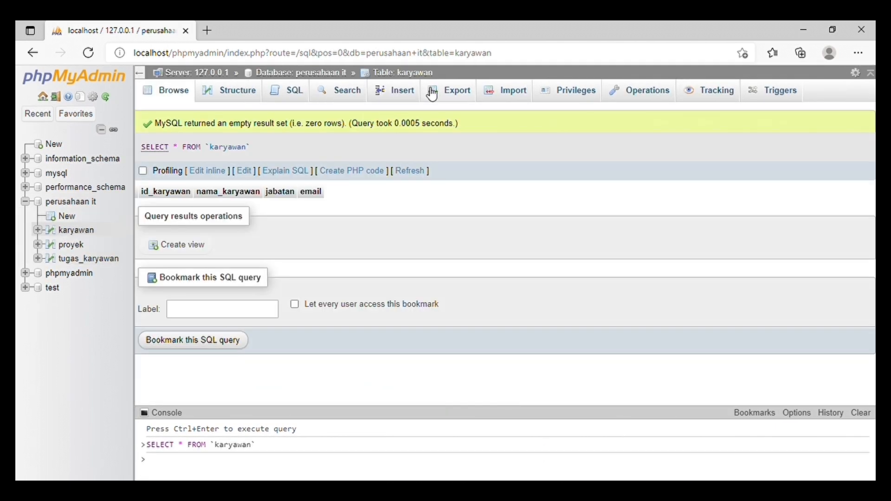
{"action": "left_click", "coordinate": [388, 97]}
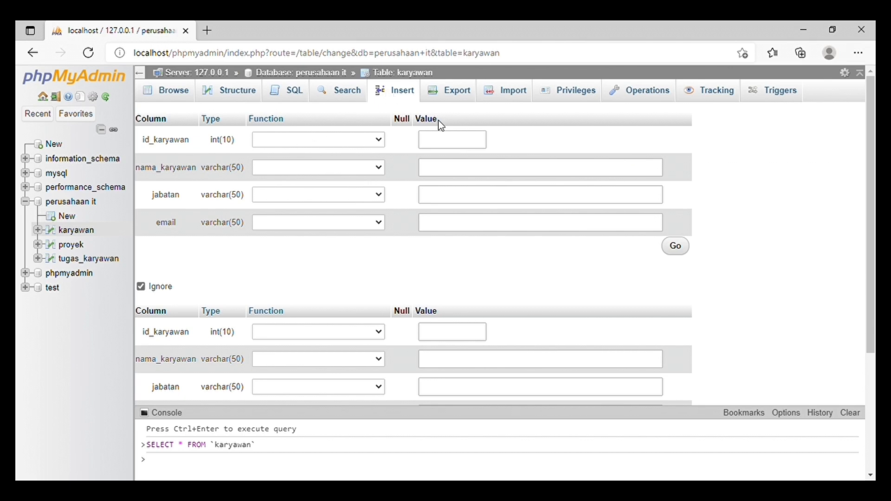
{"action": "left_click", "coordinate": [464, 148]}
{"action": "type", "text": "01"}
{"action": "left_click", "coordinate": [450, 167]}
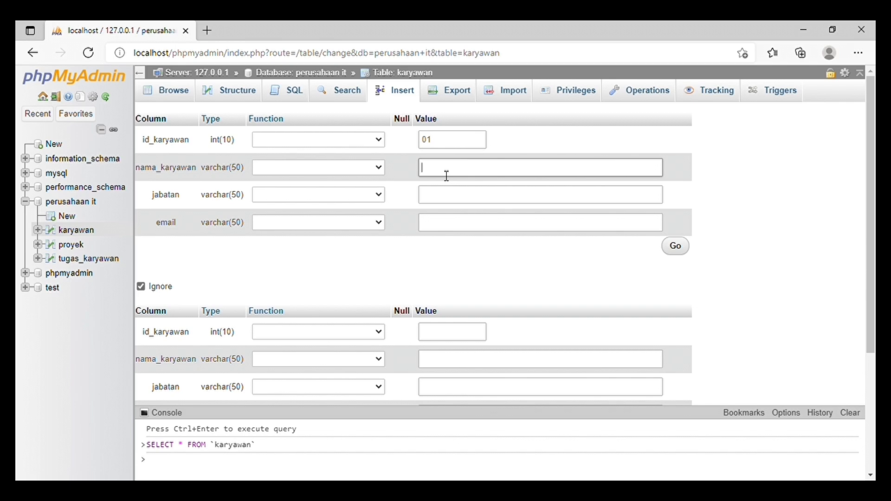
{"action": "type", "text": "Narti"}
{"action": "left_click", "coordinate": [449, 202]}
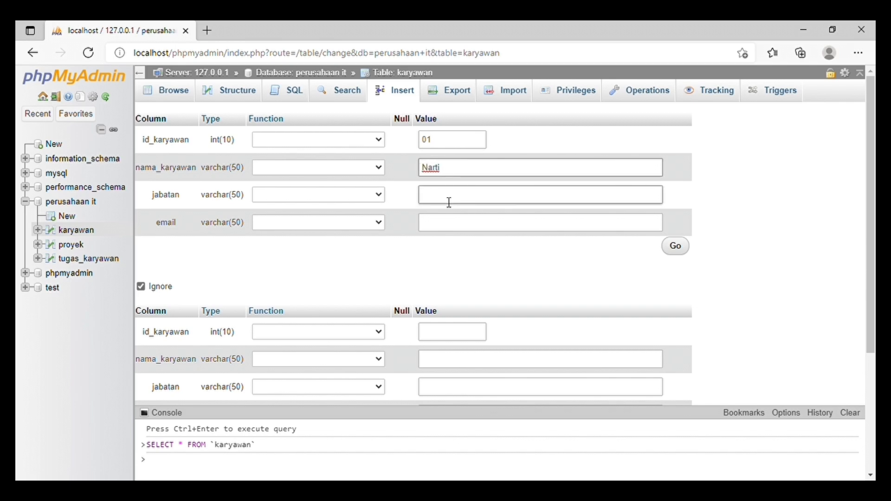
{"action": "type", "text": "Developer"}
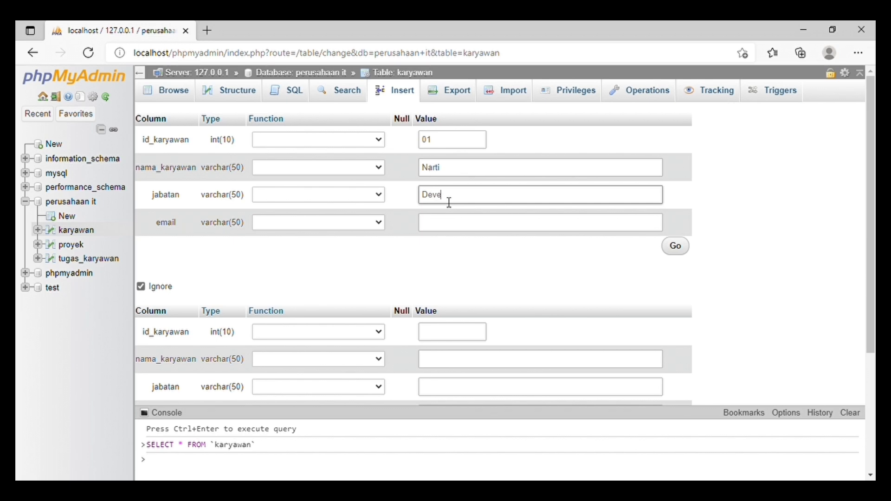
{"action": "left_click", "coordinate": [456, 222]}
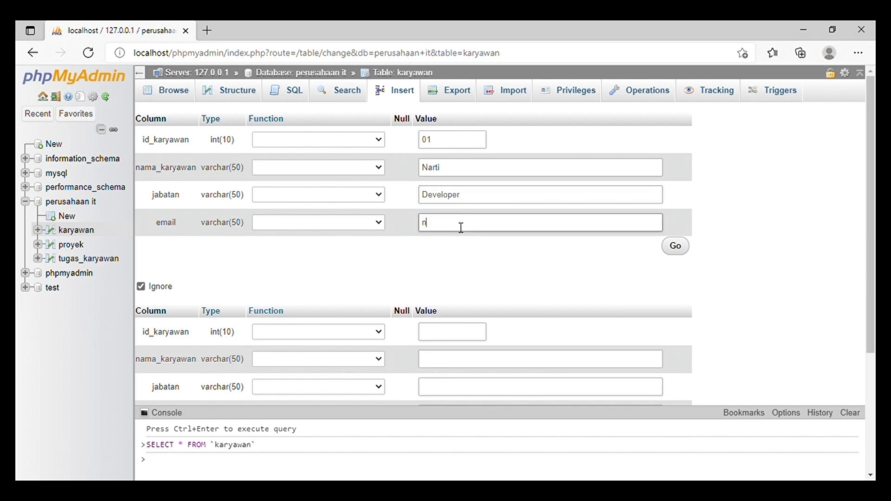
Step: Add employee 03 with their name, job Tester and e-mail
{"action": "scroll", "coordinate": [527, 340], "scroll_direction": "down", "scroll_amount": 2}
{"action": "left_click", "coordinate": [456, 264]}
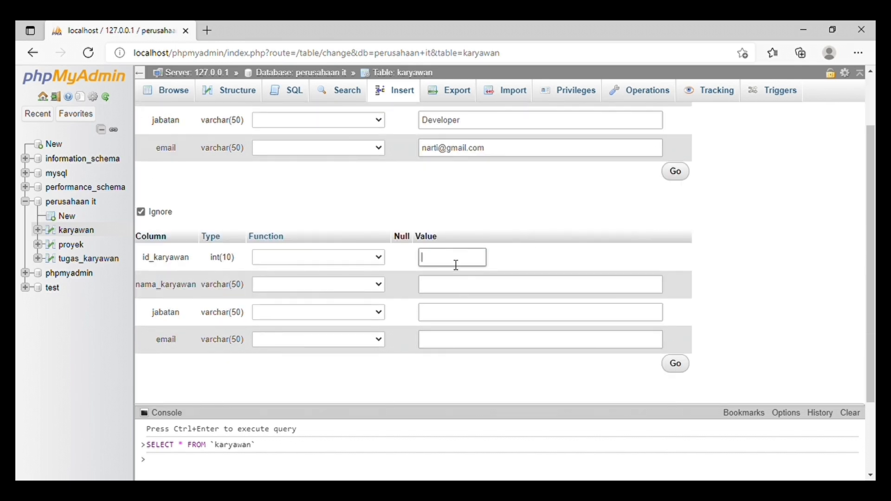
{"action": "type", "text": "03"}
{"action": "left_click", "coordinate": [450, 285]}
{"action": "type", "text": "N"}
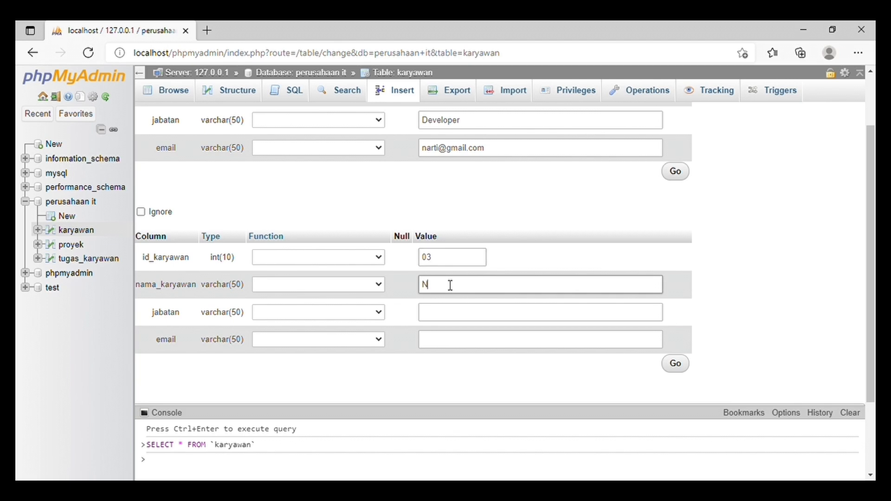
{"action": "key", "text": "BackSpace"}
{"action": "type", "text": "Andi"}
{"action": "left_click", "coordinate": [447, 311]}
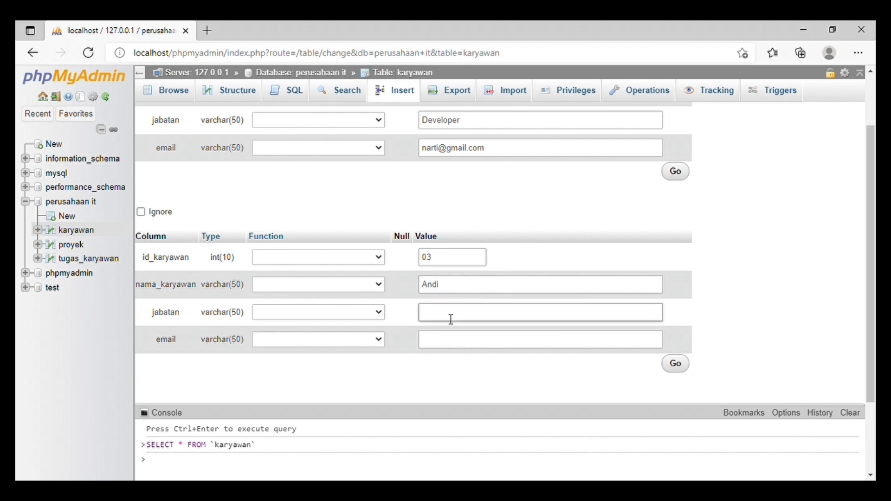
{"action": "type", "text": "Tester"}
{"action": "left_click", "coordinate": [451, 339]}
{"action": "type", "text": "and"}
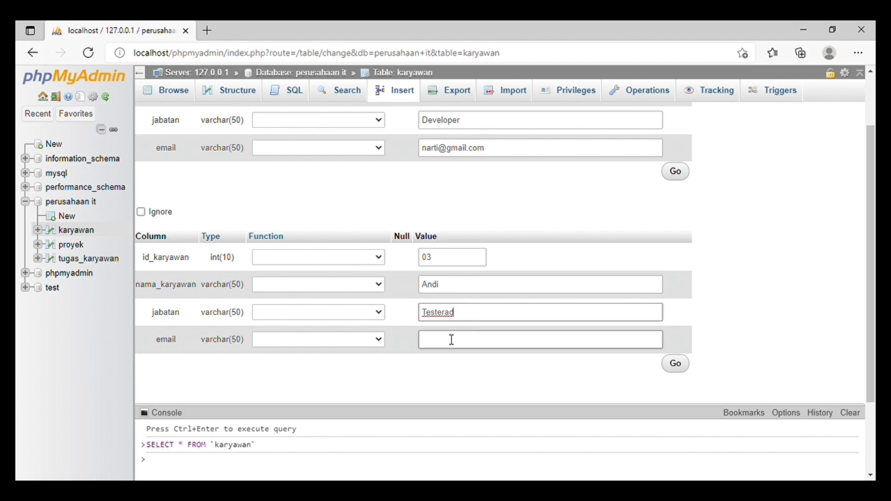
{"action": "key", "text": "BackSpace"}
{"action": "left_click", "coordinate": [450, 345]}
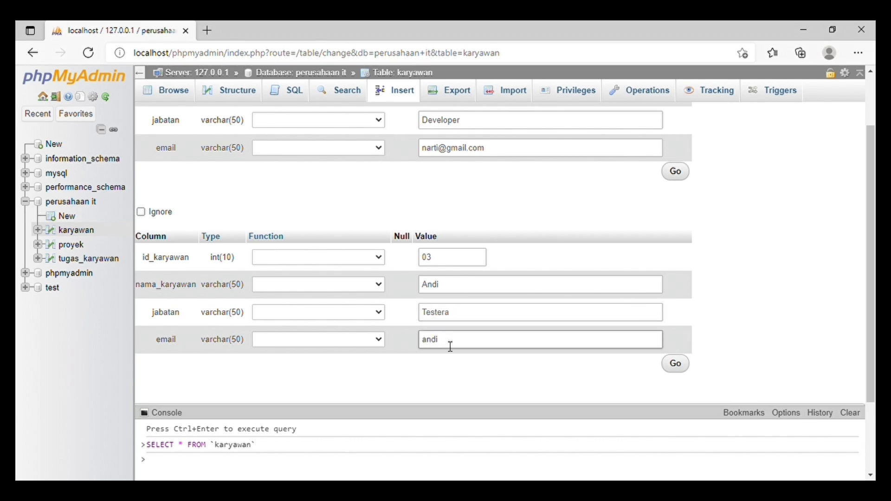
Step: Raise 'Continue insertion with' to 4 blank record forms
{"action": "scroll", "coordinate": [477, 397], "scroll_direction": "down", "scroll_amount": 2}
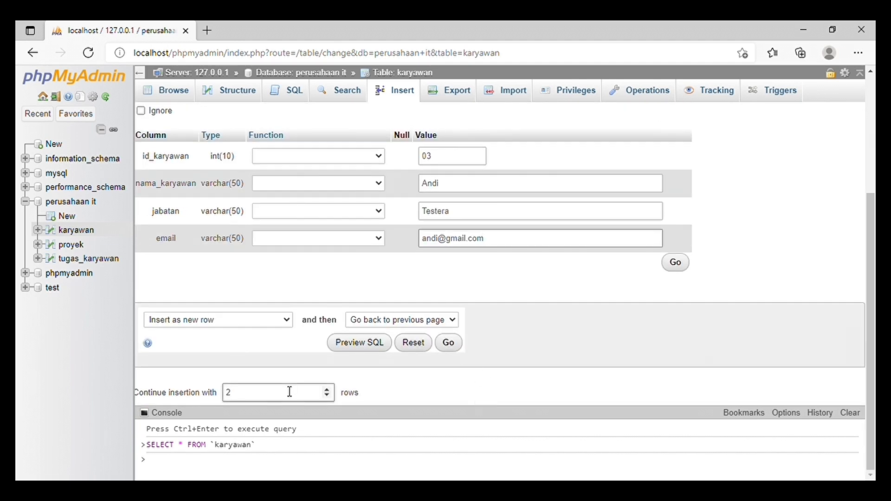
{"action": "left_click", "coordinate": [328, 390]}
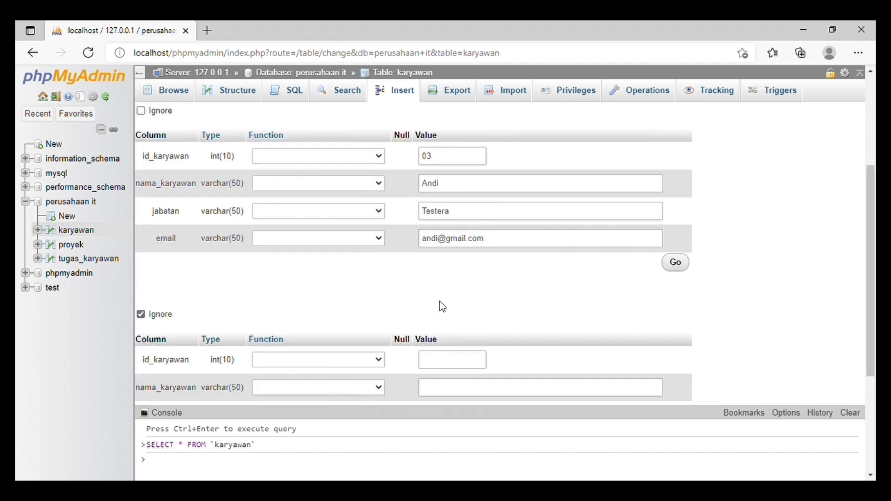
{"action": "scroll", "coordinate": [439, 304], "scroll_direction": "down", "scroll_amount": 3}
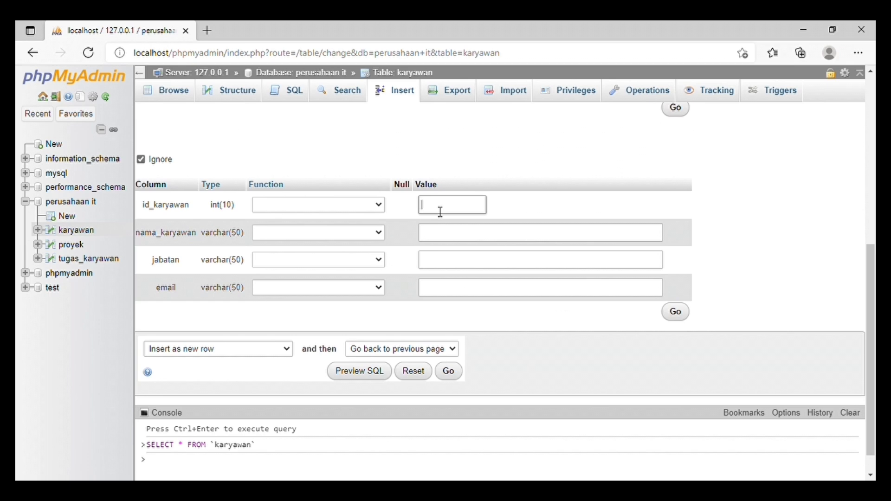
{"action": "scroll", "coordinate": [440, 212], "scroll_direction": "down", "scroll_amount": 1}
Step: Increase the number of blank employee record forms on the karyawan Insert page
{"action": "left_click", "coordinate": [327, 391]}
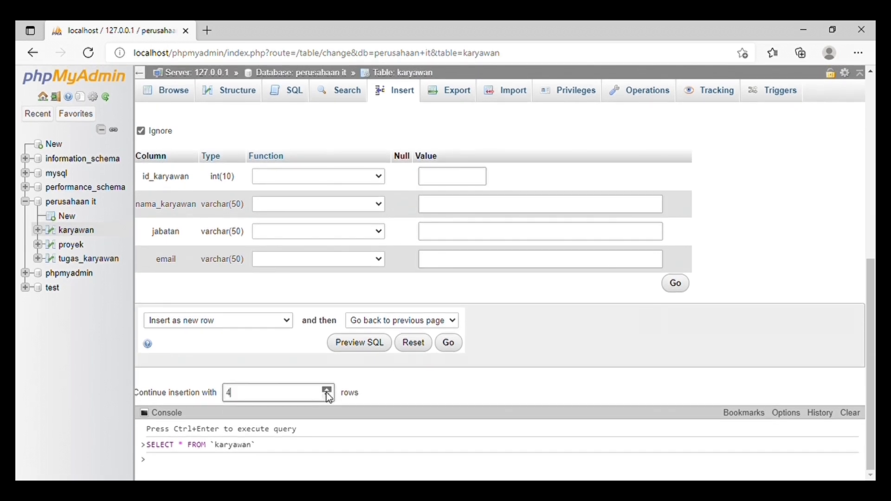
{"action": "left_click", "coordinate": [441, 404]}
{"action": "scroll", "coordinate": [363, 384], "scroll_direction": "down", "scroll_amount": 2}
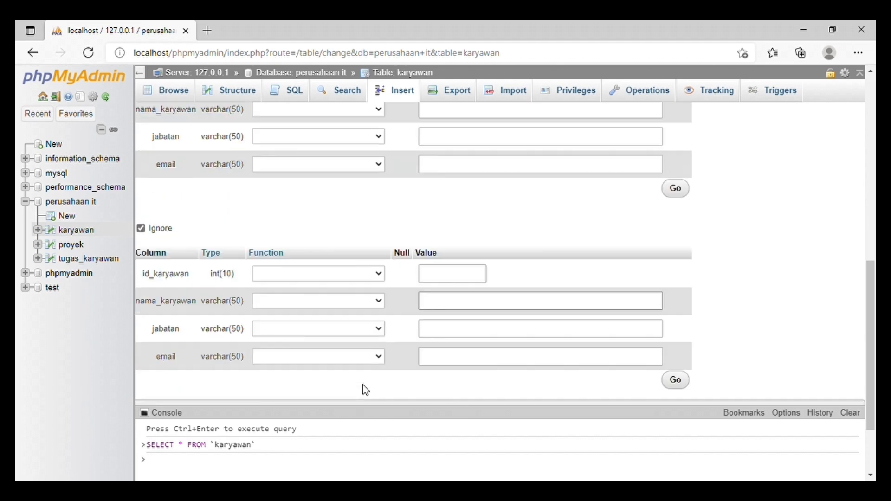
{"action": "scroll", "coordinate": [362, 384], "scroll_direction": "down", "scroll_amount": 2}
{"action": "left_click", "coordinate": [328, 390]}
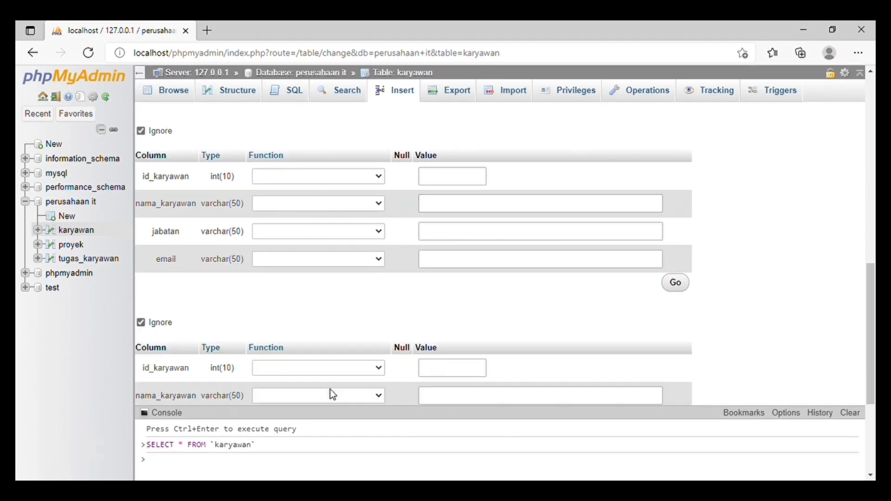
{"action": "scroll", "coordinate": [443, 284], "scroll_direction": "up", "scroll_amount": 6}
Step: Fill employee 05 as a Project Manager, with the employee's name and e-mail
{"action": "left_click", "coordinate": [453, 335]}
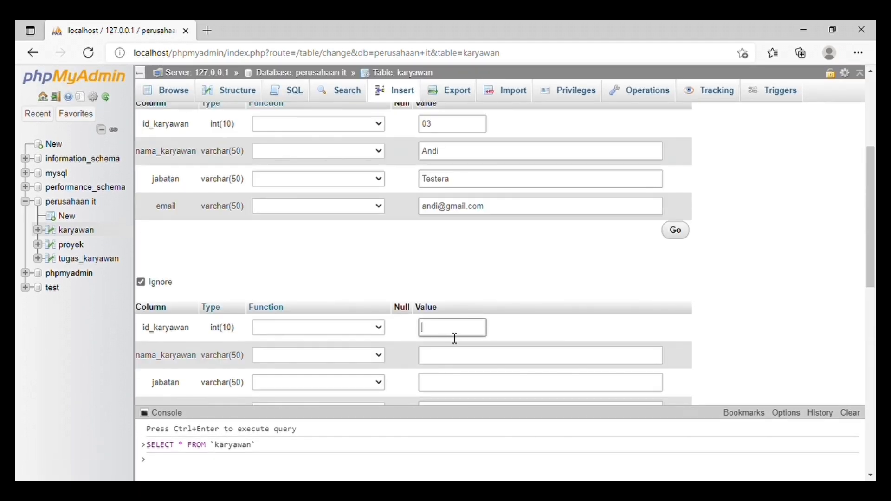
{"action": "type", "text": "05"}
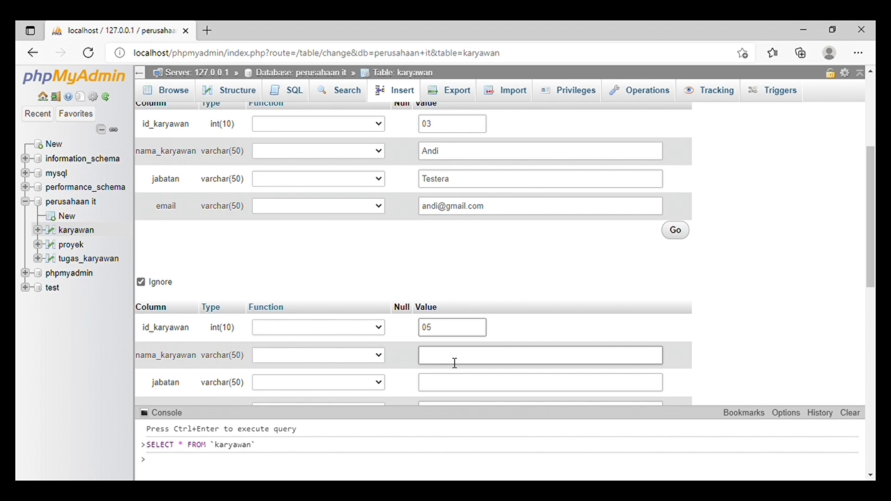
{"action": "left_click", "coordinate": [455, 363]}
{"action": "type", "text": "Budi"}
{"action": "left_click", "coordinate": [497, 385]}
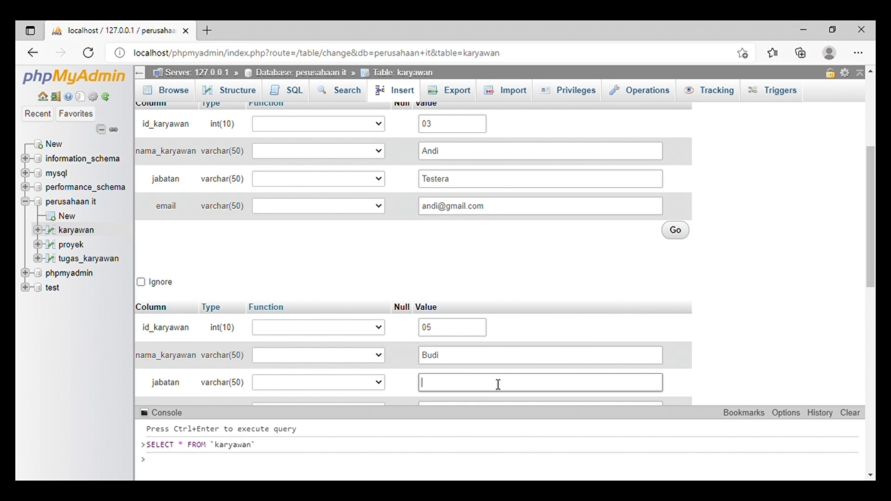
{"action": "type", "text": "Project Manager"}
{"action": "scroll", "coordinate": [497, 384], "scroll_direction": "down", "scroll_amount": 3}
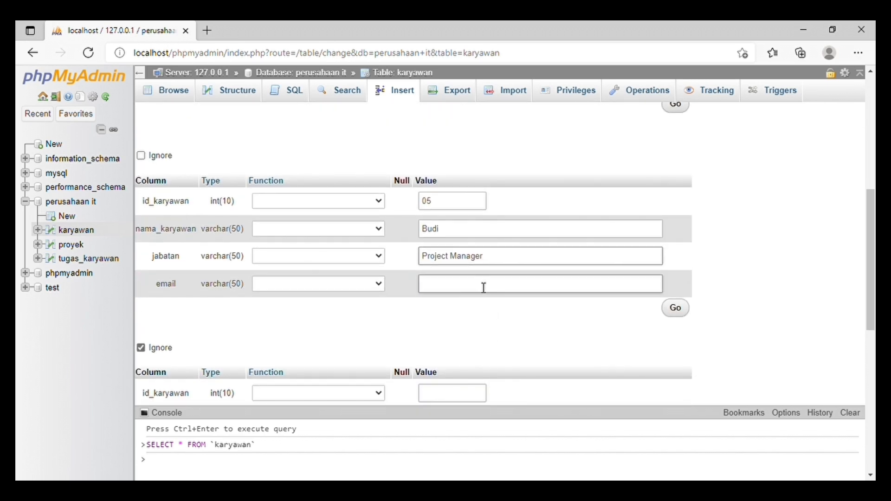
{"action": "left_click", "coordinate": [483, 290]}
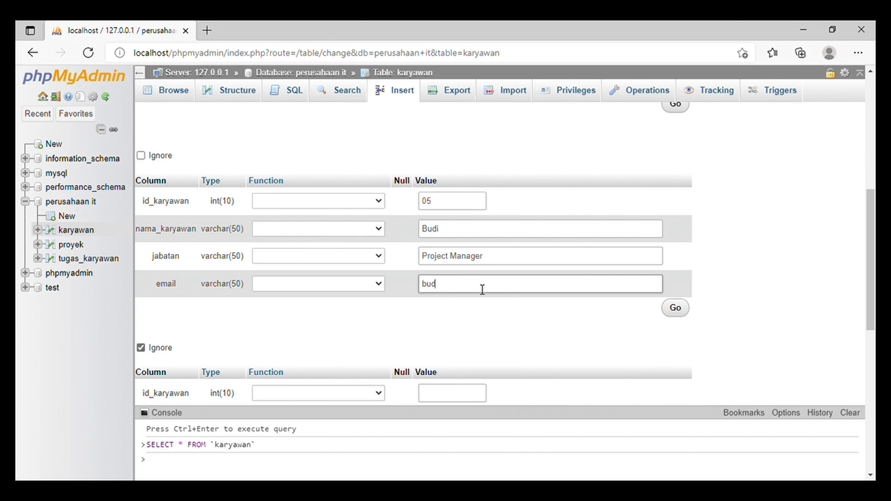
Step: Fill employee 07 as a UI/UX Designer, with the employee's name and e-mail
{"action": "scroll", "coordinate": [483, 287], "scroll_direction": "down", "scroll_amount": 2}
{"action": "left_click", "coordinate": [470, 331]}
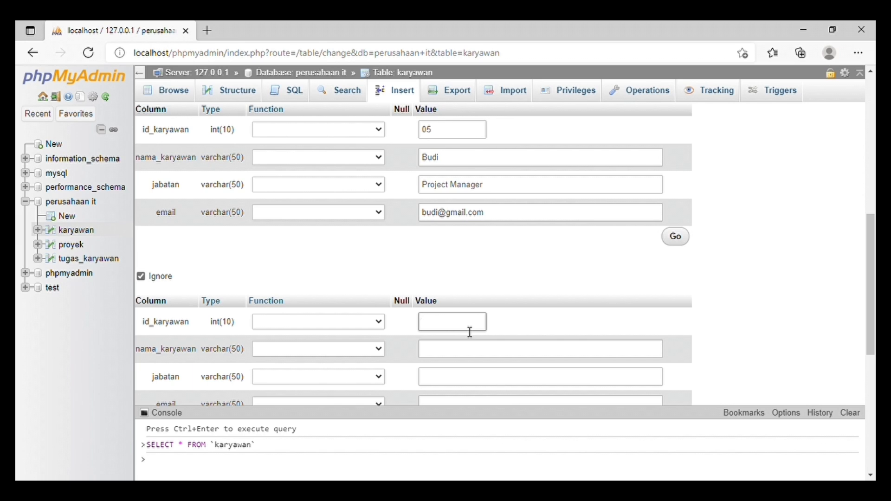
{"action": "type", "text": "0"}
{"action": "key", "text": "BackSpace"}
{"action": "type", "text": "07"}
{"action": "left_click", "coordinate": [462, 356]}
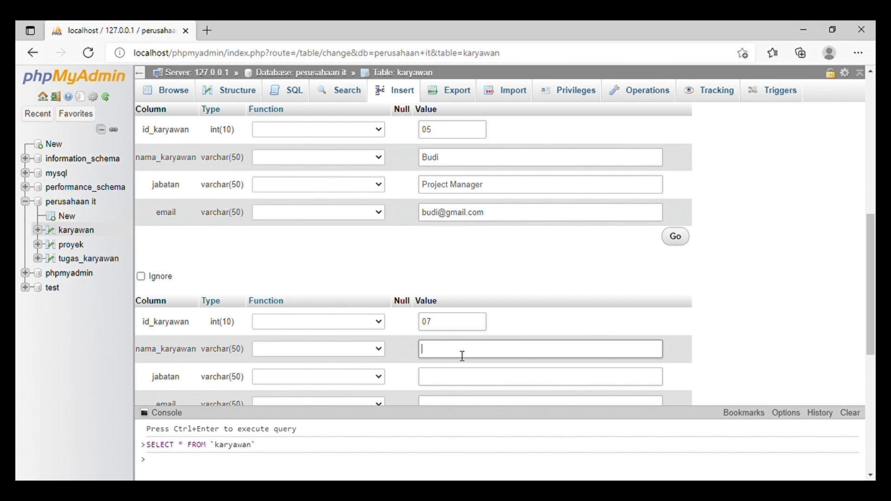
{"action": "type", "text": "Citra"}
{"action": "left_click", "coordinate": [458, 375]}
{"action": "type", "text": "UI"}
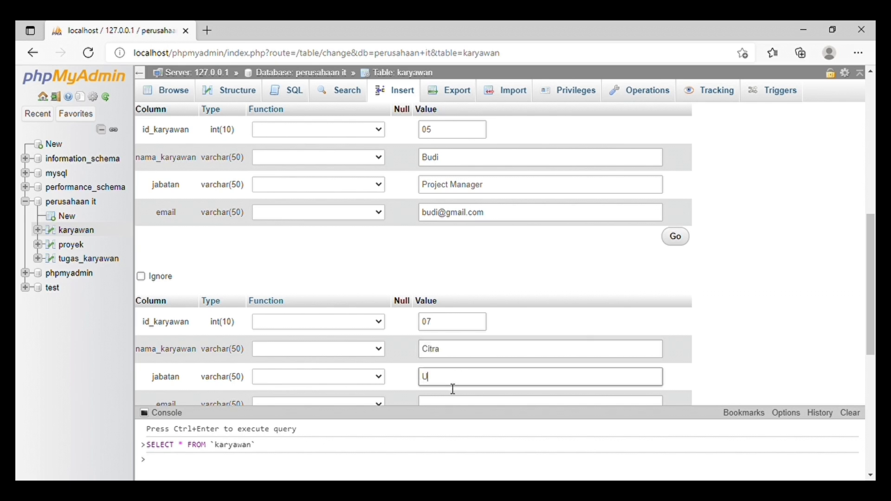
{"action": "type", "text": "/UX Design"}
{"action": "key", "text": "BackSpace"}
{"action": "type", "text": "er"}
{"action": "scroll", "coordinate": [455, 390], "scroll_direction": "down", "scroll_amount": 1}
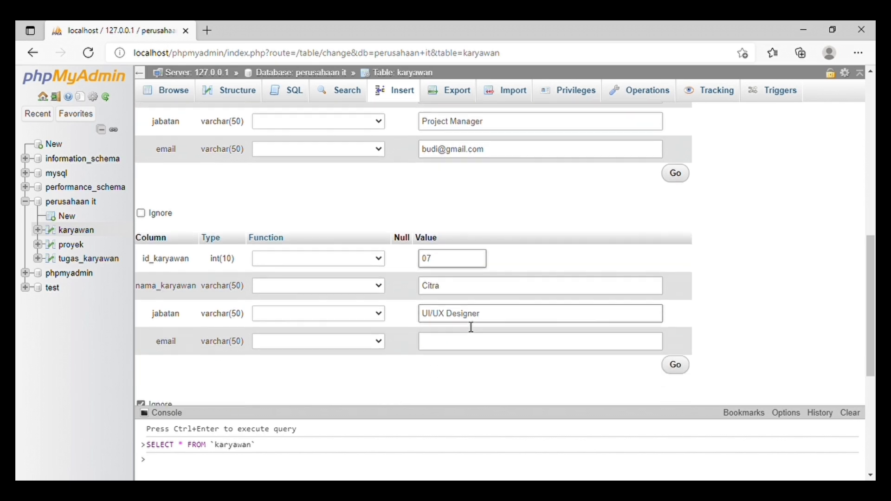
{"action": "left_click", "coordinate": [462, 348]}
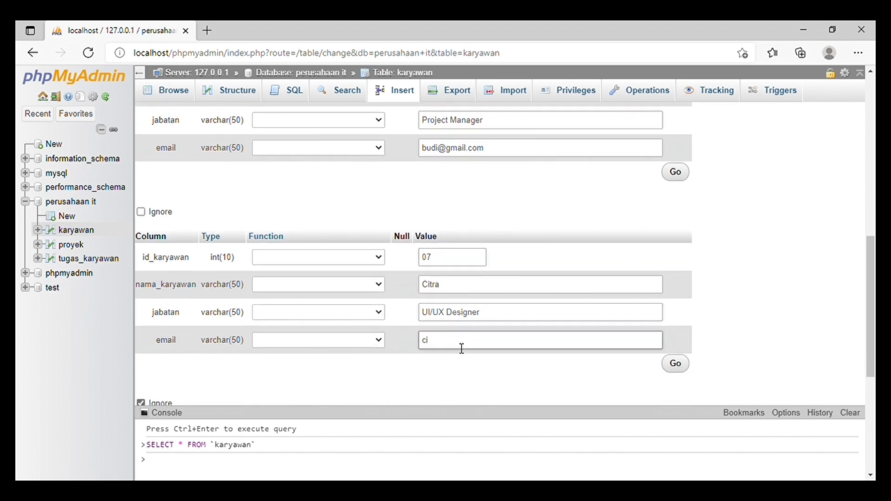
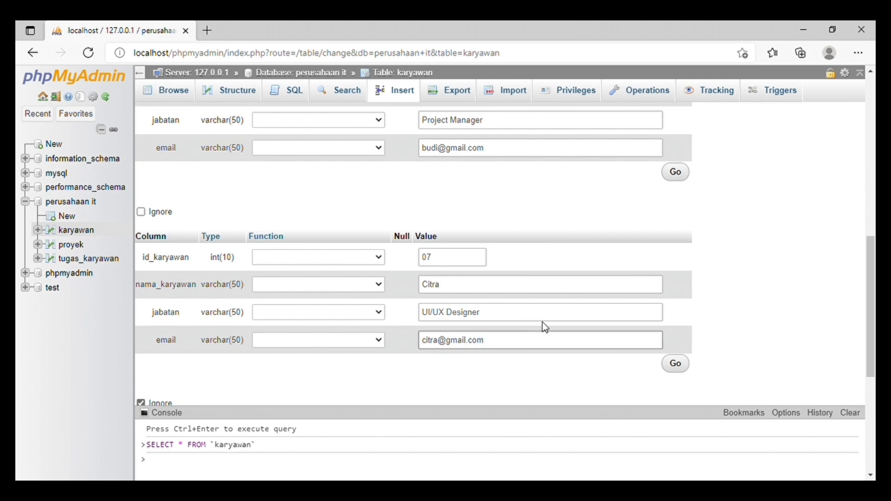
Step: Add employee 09 as a Data Analist, with the employee's name and e-mail
{"action": "scroll", "coordinate": [543, 323], "scroll_direction": "down", "scroll_amount": 3}
{"action": "left_click", "coordinate": [467, 277]}
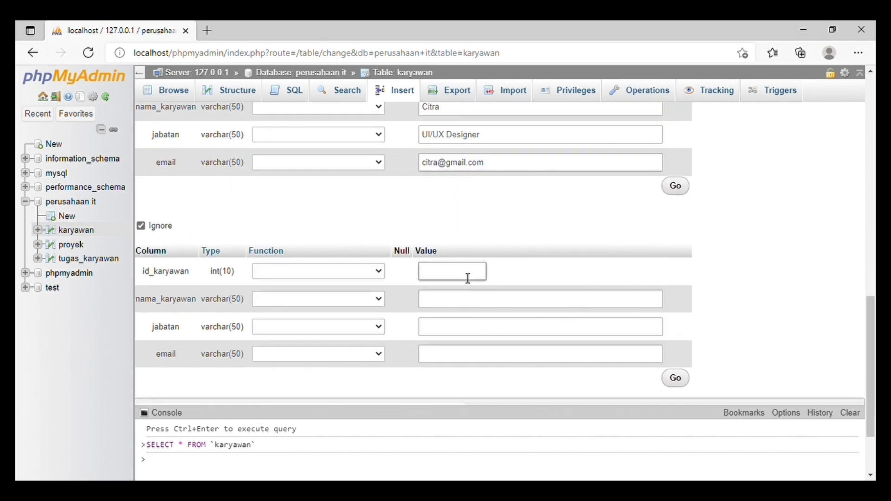
{"action": "type", "text": "D"}
{"action": "type", "text": "9"}
{"action": "left_click", "coordinate": [498, 312]}
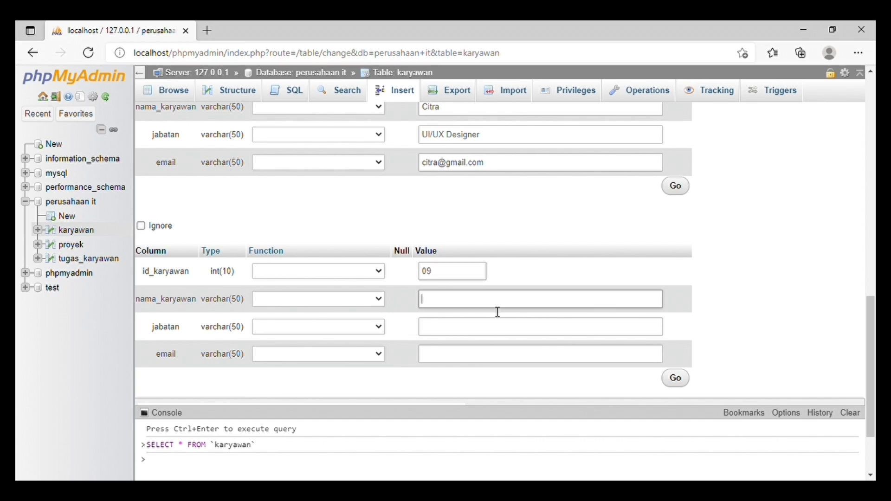
{"action": "type", "text": "Dewi"}
{"action": "left_click", "coordinate": [480, 336]}
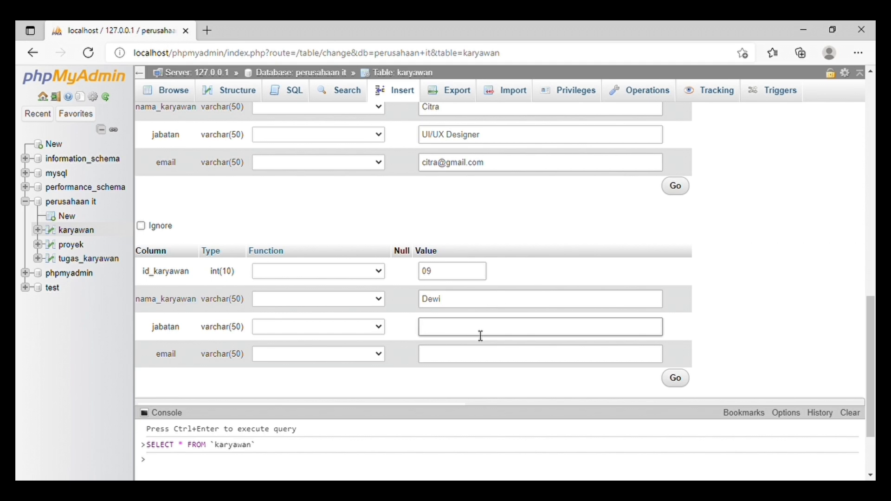
{"action": "type", "text": "Data"}
{"action": "type", "text": "Analist"}
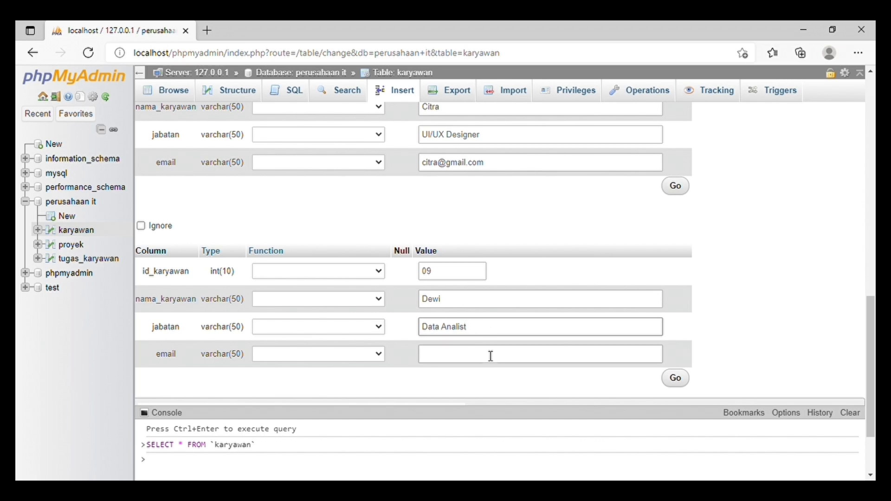
{"action": "left_click", "coordinate": [491, 357]}
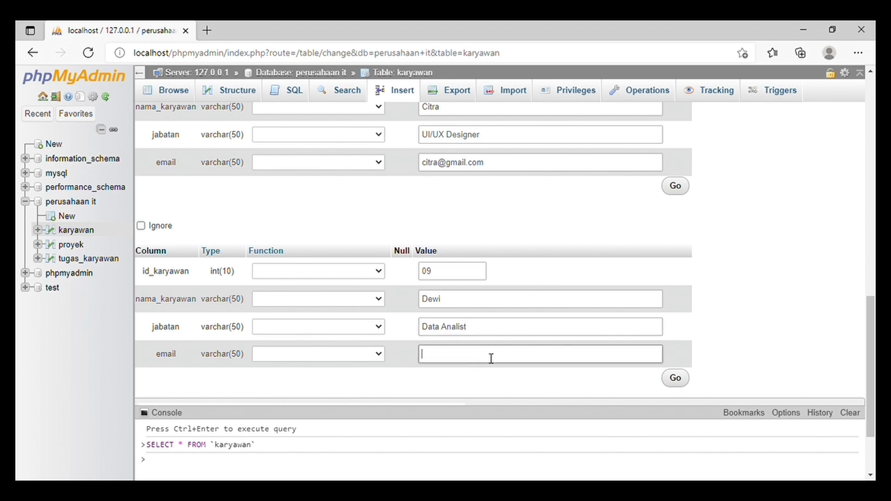
{"action": "scroll", "coordinate": [492, 353], "scroll_direction": "down", "scroll_amount": 2}
Step: Run the INSERT for the five karyawan rows and review the generated SQL query
{"action": "left_click", "coordinate": [457, 343]}
{"action": "scroll", "coordinate": [459, 346], "scroll_direction": "up", "scroll_amount": 3}
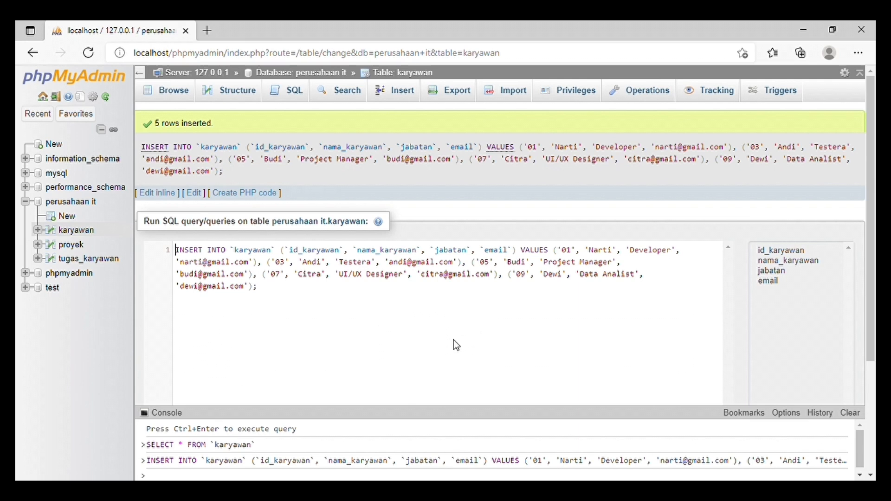
{"action": "scroll", "coordinate": [452, 340], "scroll_direction": "down", "scroll_amount": 2}
{"action": "scroll", "coordinate": [285, 263], "scroll_direction": "up", "scroll_amount": 1}
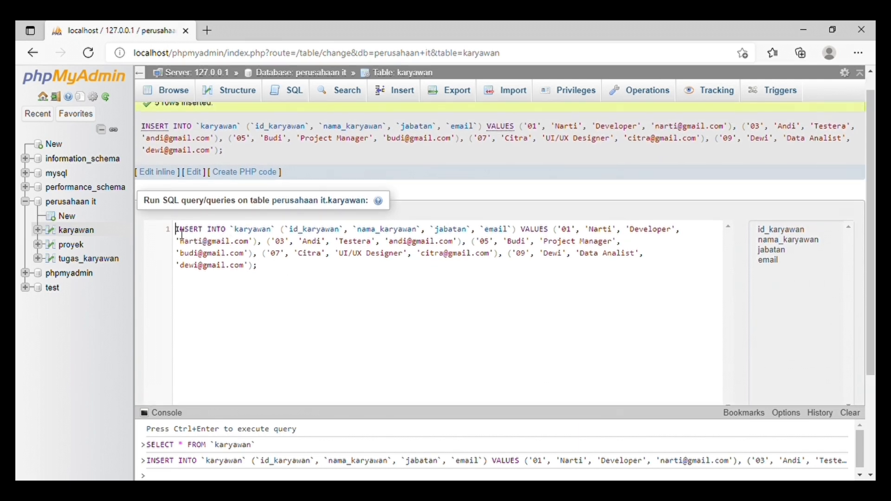
{"action": "left_click_drag", "start_coordinate": [182, 230], "coordinate": [269, 285]}
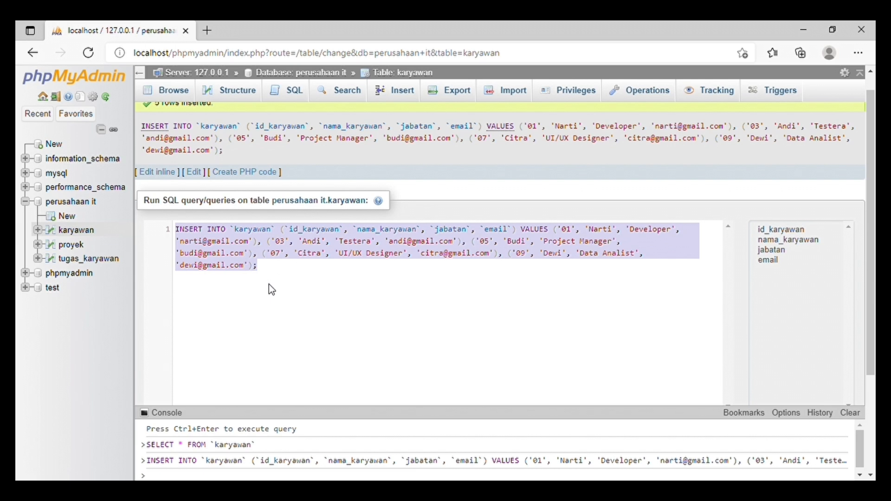
{"action": "left_click", "coordinate": [269, 284]}
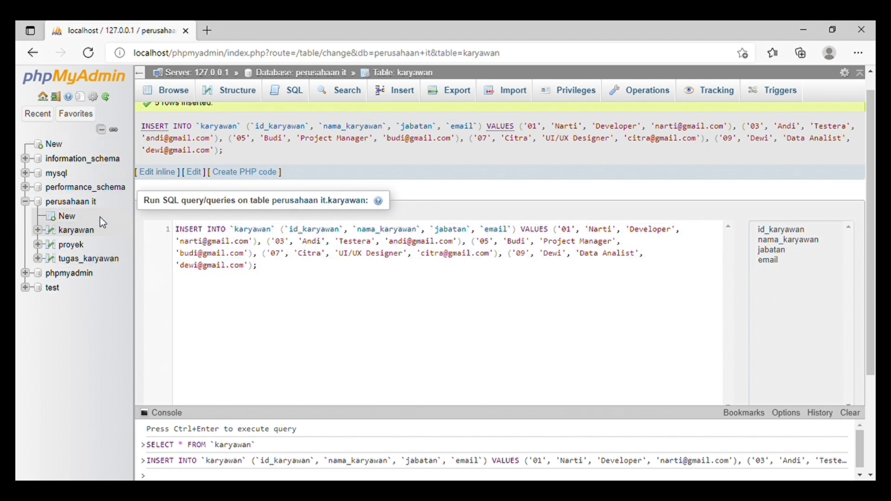
Step: Open the proyek table's Insert form with three row sets
{"action": "left_click", "coordinate": [65, 250]}
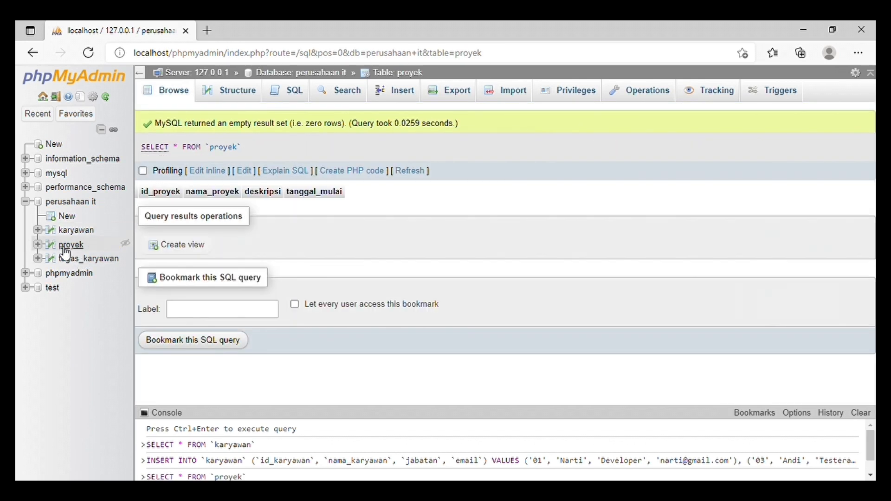
{"action": "left_click", "coordinate": [395, 96]}
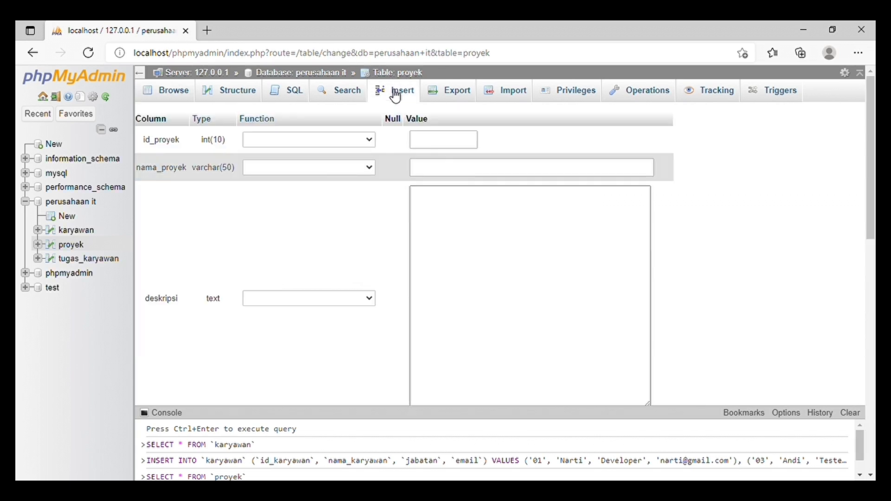
{"action": "scroll", "coordinate": [452, 284], "scroll_direction": "down", "scroll_amount": 4}
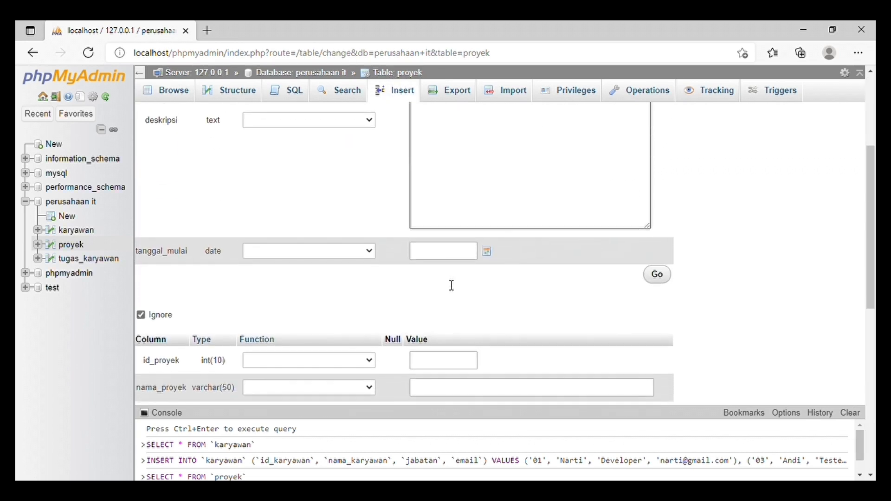
{"action": "scroll", "coordinate": [452, 285], "scroll_direction": "down", "scroll_amount": 8}
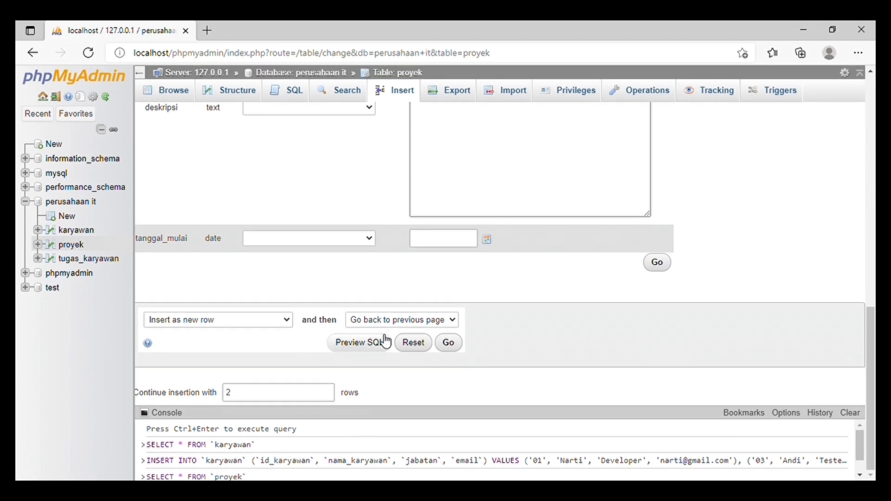
{"action": "left_click", "coordinate": [331, 390]}
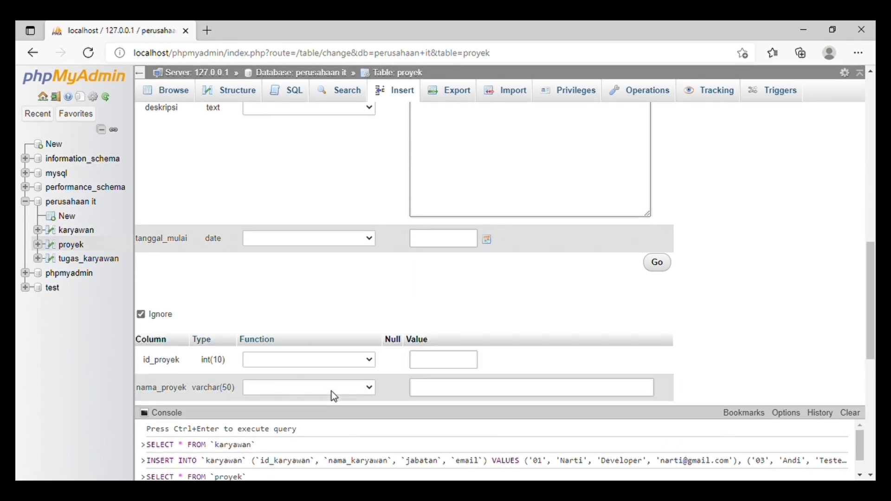
{"action": "scroll", "coordinate": [469, 139], "scroll_direction": "up", "scroll_amount": 10}
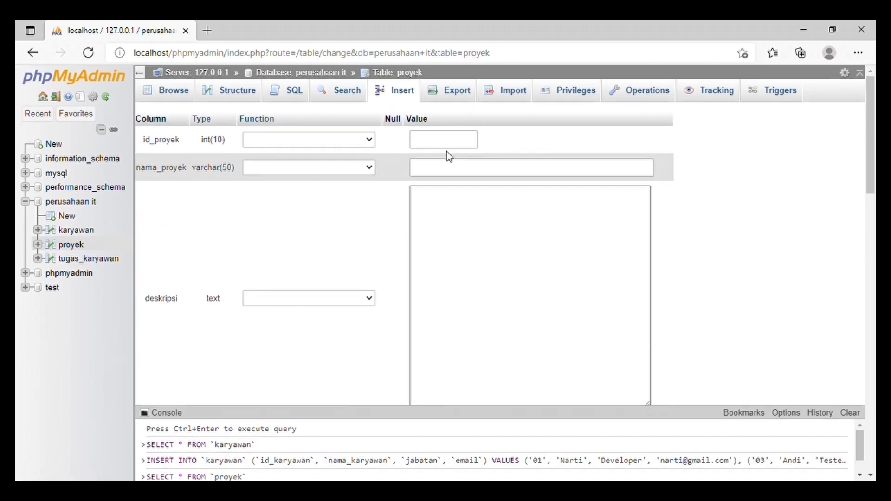
Step: Enter project 001, Aplikasi mobile, described as 'Pengembangan aplikasi berbasis Android'
{"action": "left_click", "coordinate": [447, 148]}
{"action": "type", "text": "00"}
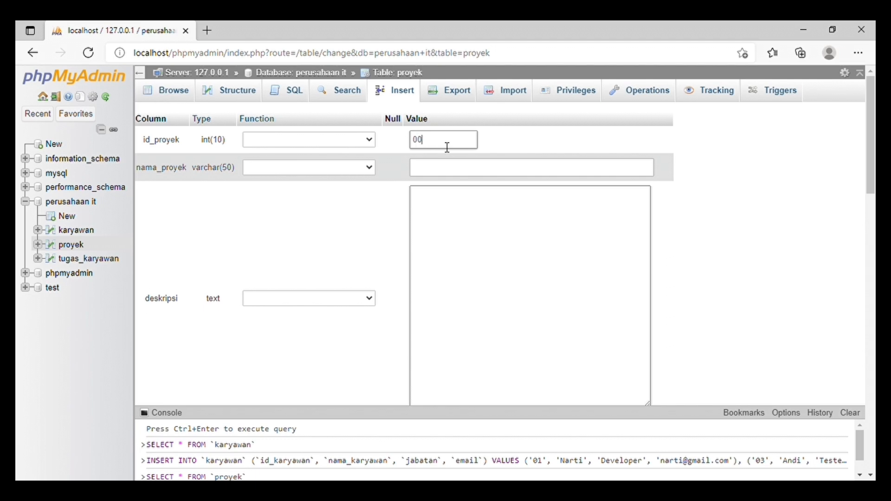
{"action": "type", "text": "1"}
{"action": "left_click", "coordinate": [446, 176]}
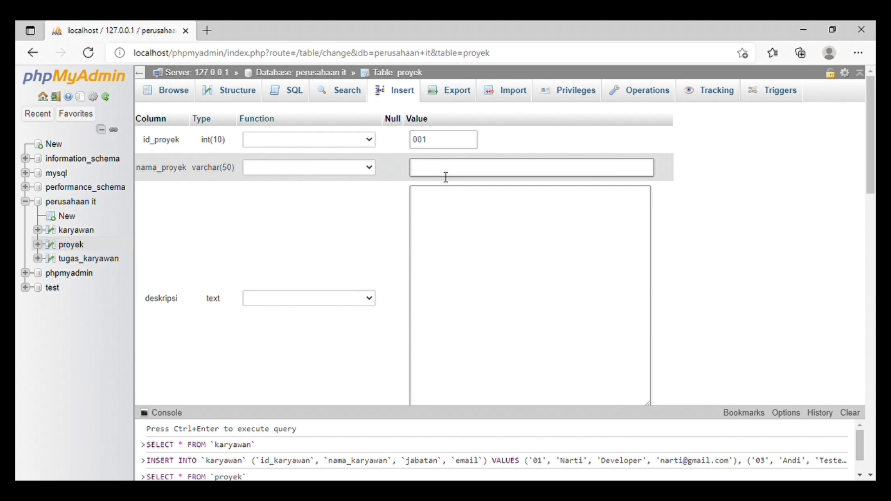
{"action": "type", "text": "Aplikasi mobile"}
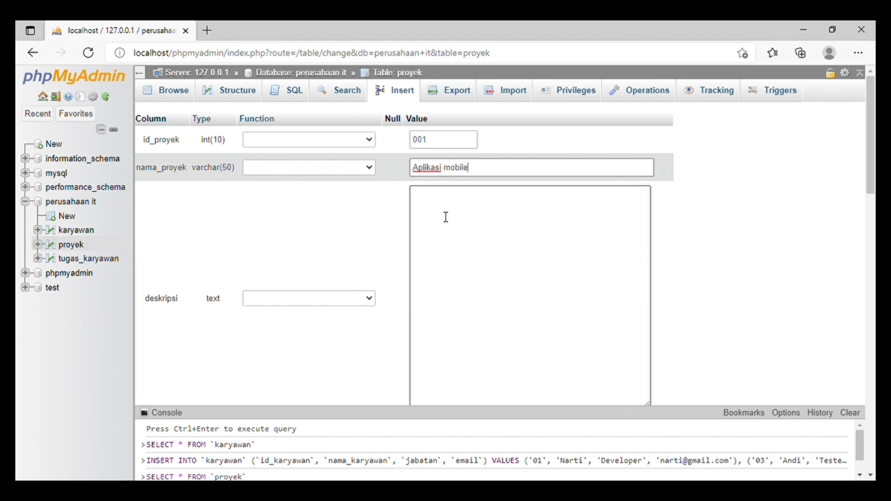
{"action": "scroll", "coordinate": [463, 245], "scroll_direction": "down", "scroll_amount": 1}
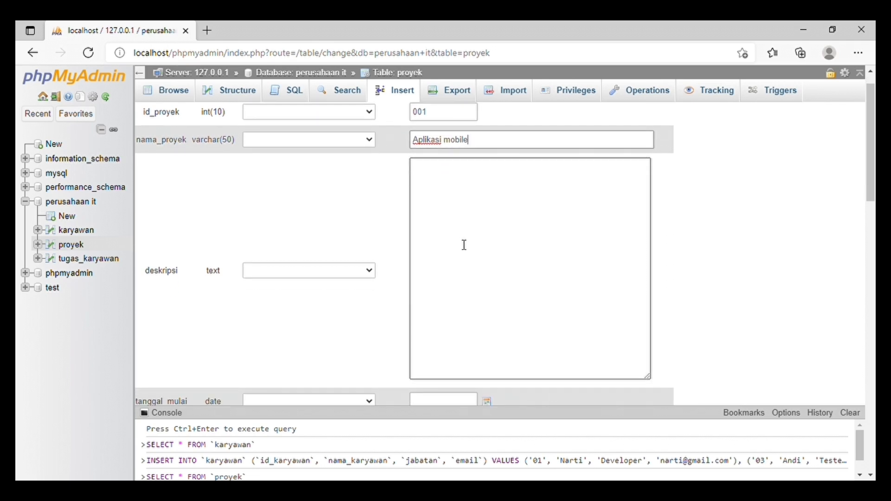
{"action": "left_click", "coordinate": [464, 245]}
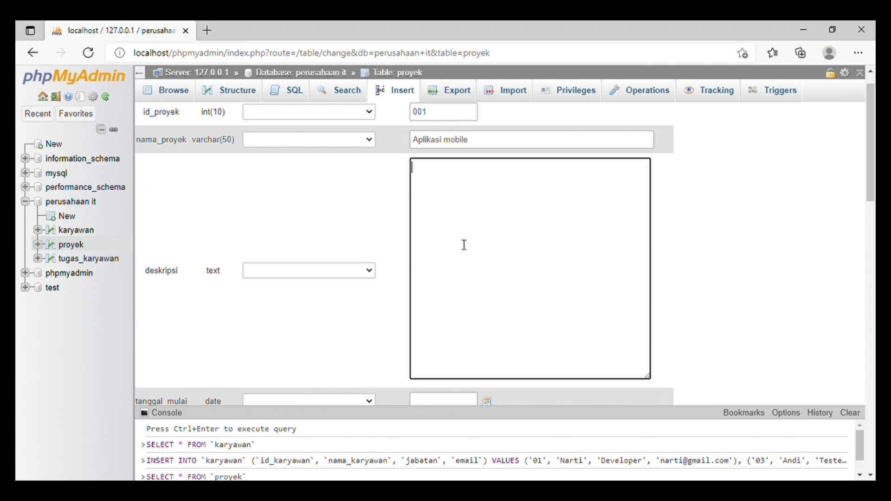
{"action": "type", "text": "Pengembangan "}
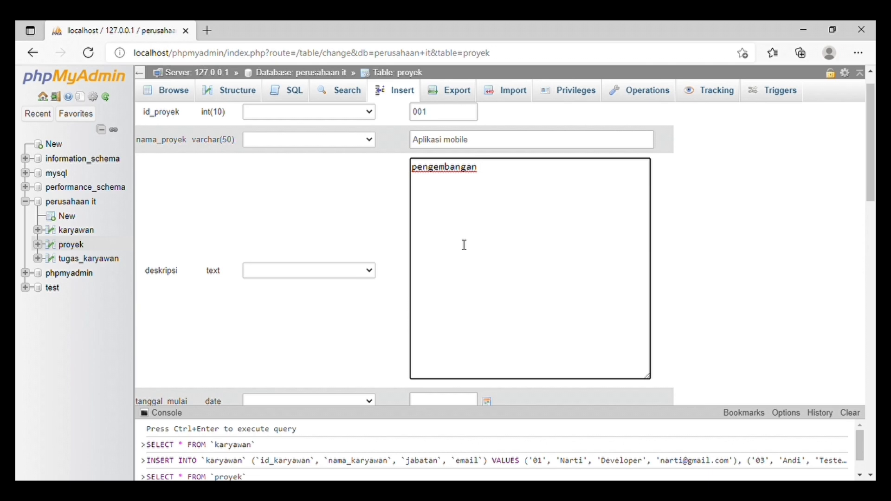
{"action": "type", "text": "aplikasi ber"}
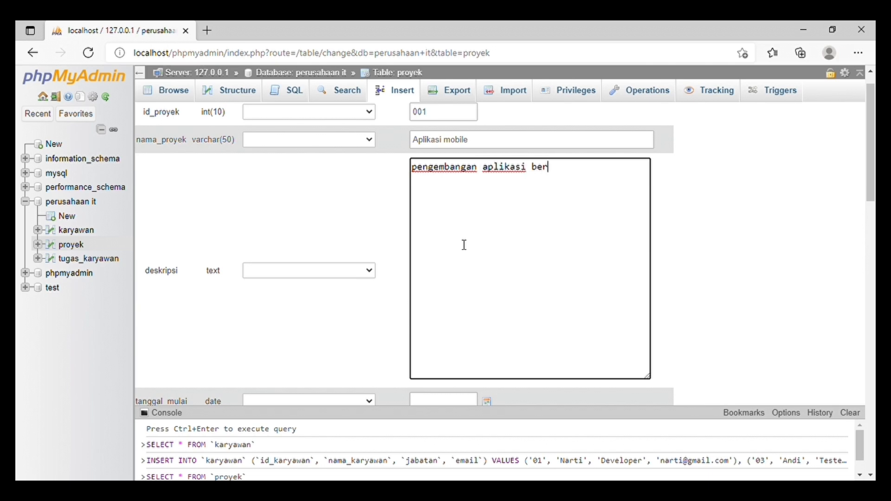
{"action": "type", "text": "basis Android"}
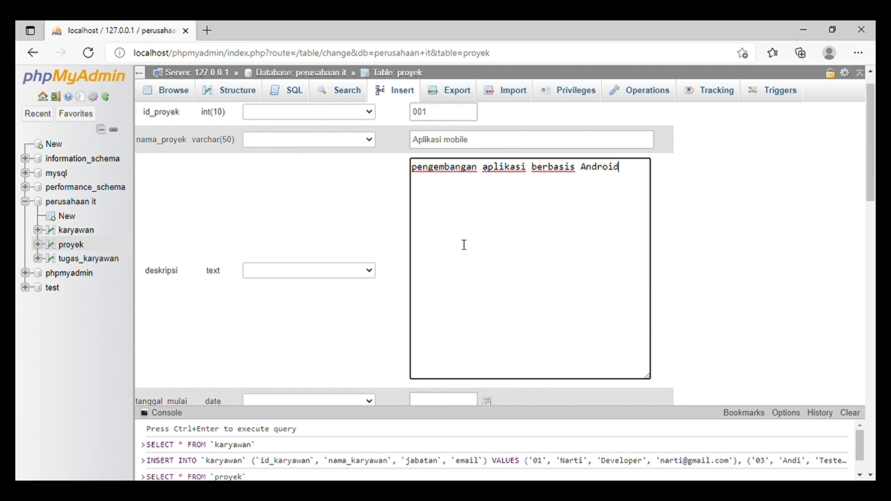
Step: Pick 2025-01-01 as the first project's start date
{"action": "scroll", "coordinate": [488, 278], "scroll_direction": "down", "scroll_amount": 3}
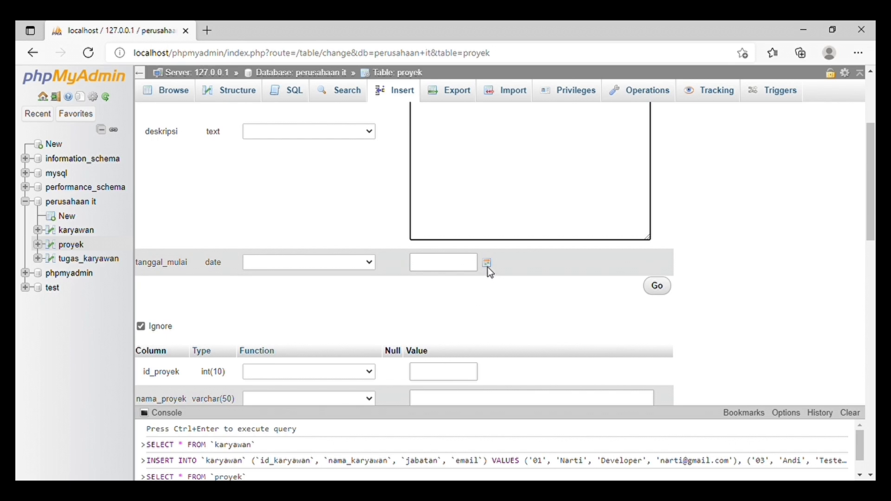
{"action": "left_click", "coordinate": [488, 267]}
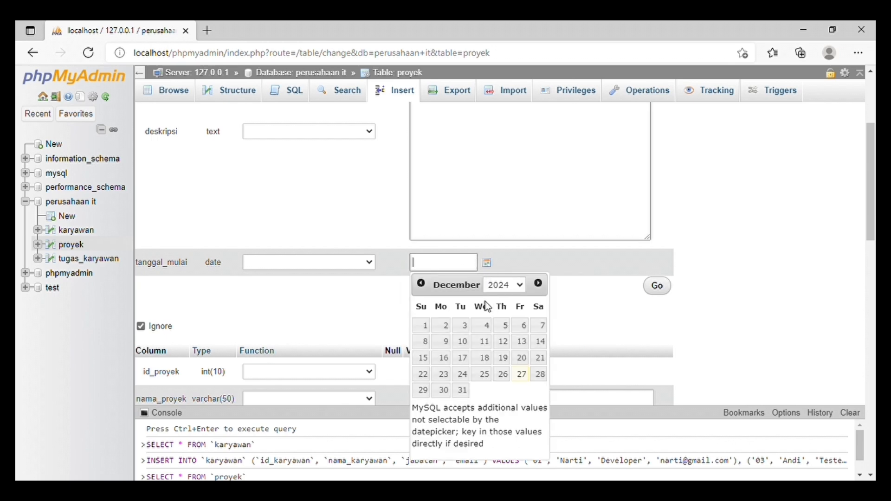
{"action": "left_click", "coordinate": [538, 284]}
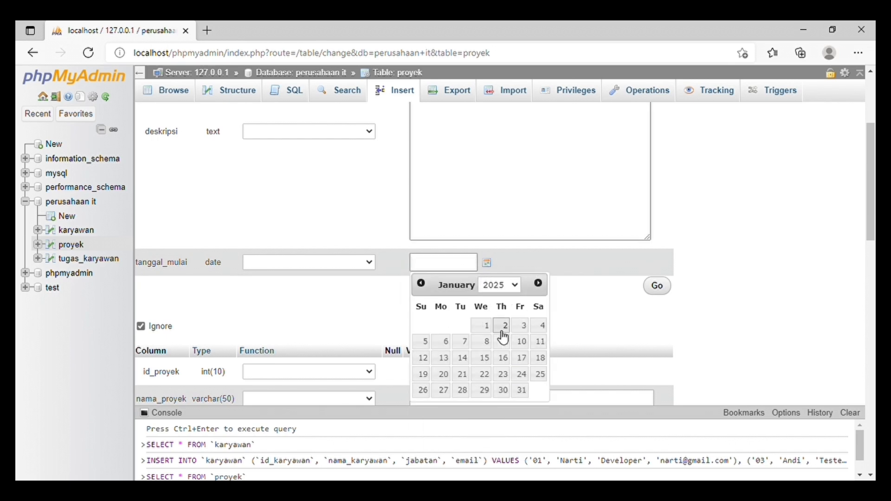
{"action": "left_click", "coordinate": [484, 326]}
{"action": "left_click", "coordinate": [597, 328]}
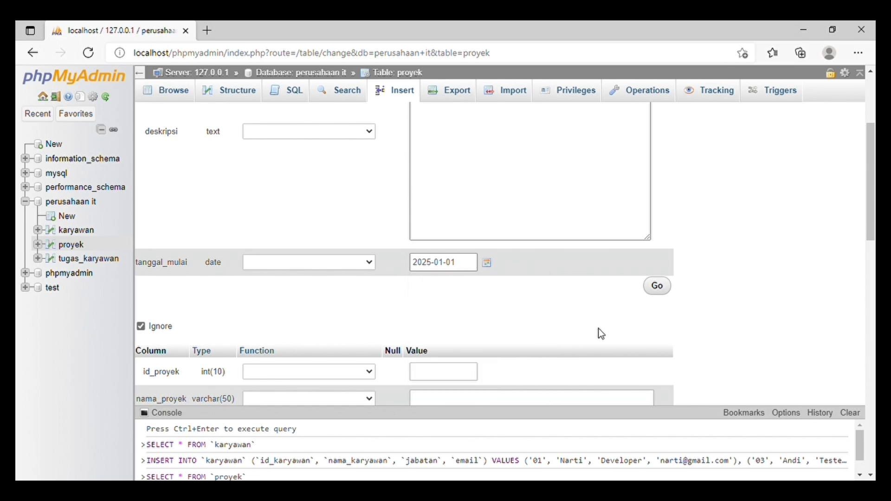
{"action": "scroll", "coordinate": [599, 330], "scroll_direction": "down", "scroll_amount": 3}
{"action": "left_click", "coordinate": [461, 254]}
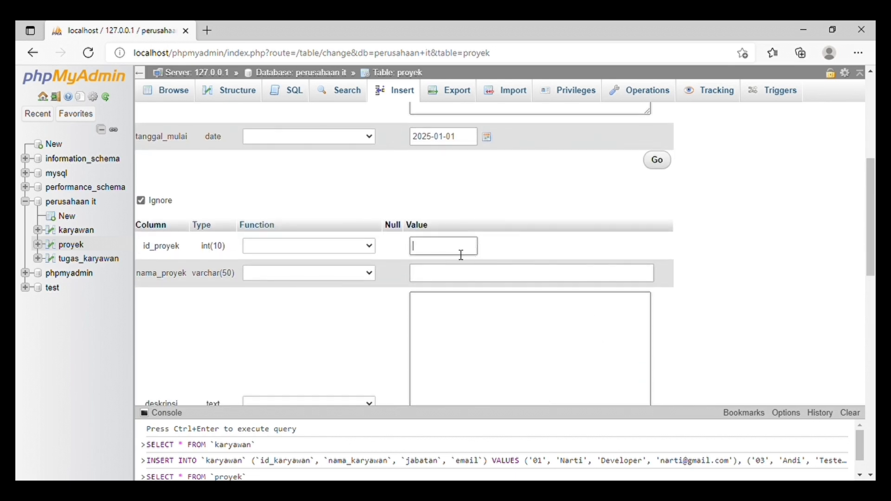
Step: Enter project 003, Web E-Commerce, described as 'Pengembangan Web-Site modern'
{"action": "type", "text": "003"}
{"action": "left_click", "coordinate": [481, 277]}
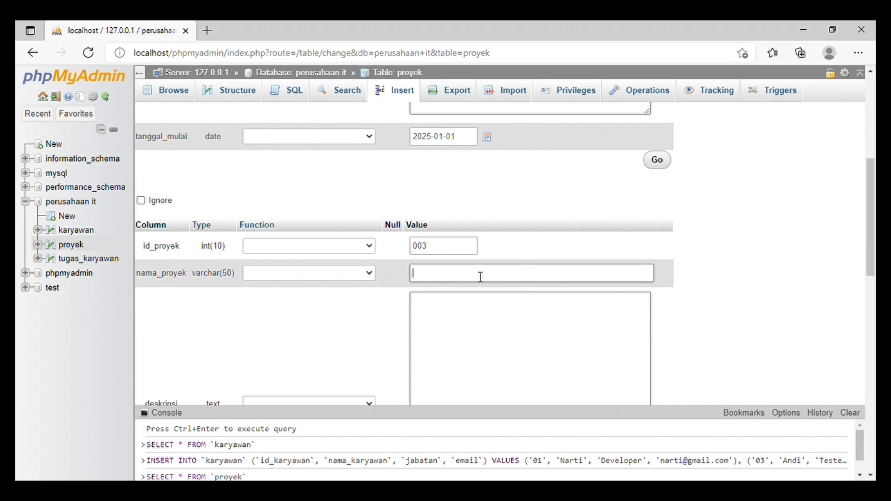
{"action": "type", "text": "Web E-Commer"}
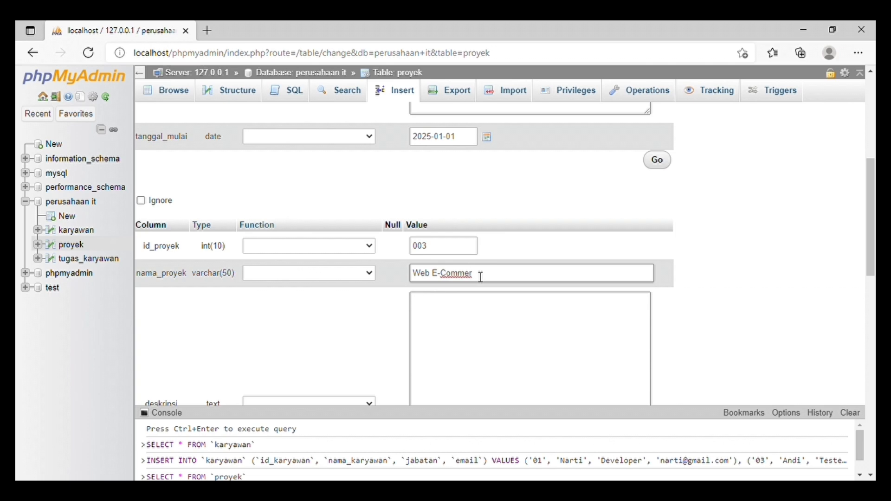
{"action": "type", "text": "ce"}
{"action": "left_click", "coordinate": [480, 340]}
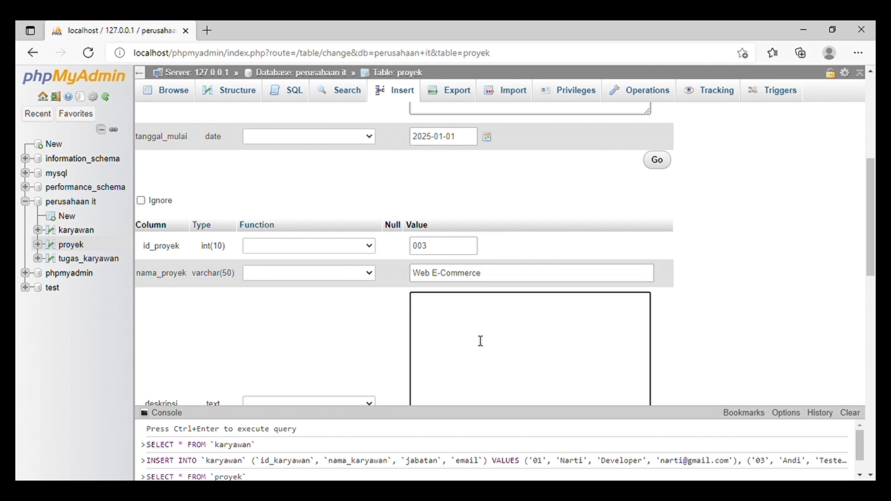
{"action": "type", "text": "Pengembangan WE"}
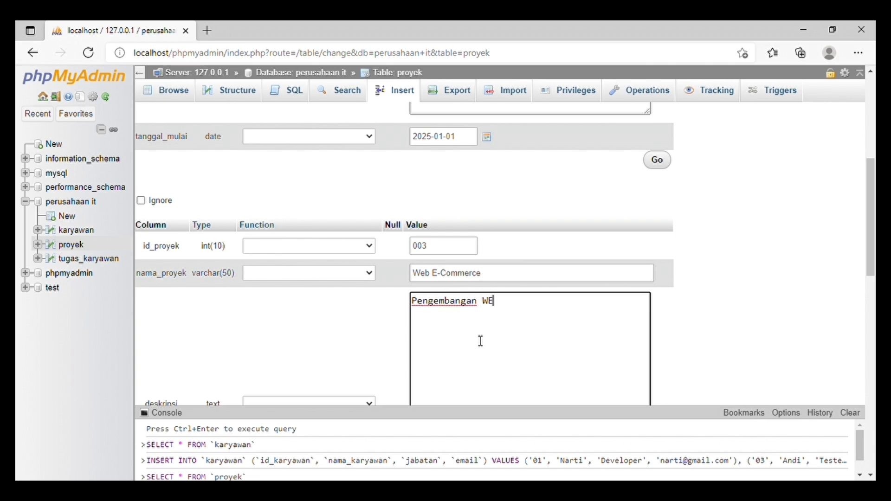
{"action": "key", "text": "BackSpace"}
{"action": "type", "text": "eb-Site modern"}
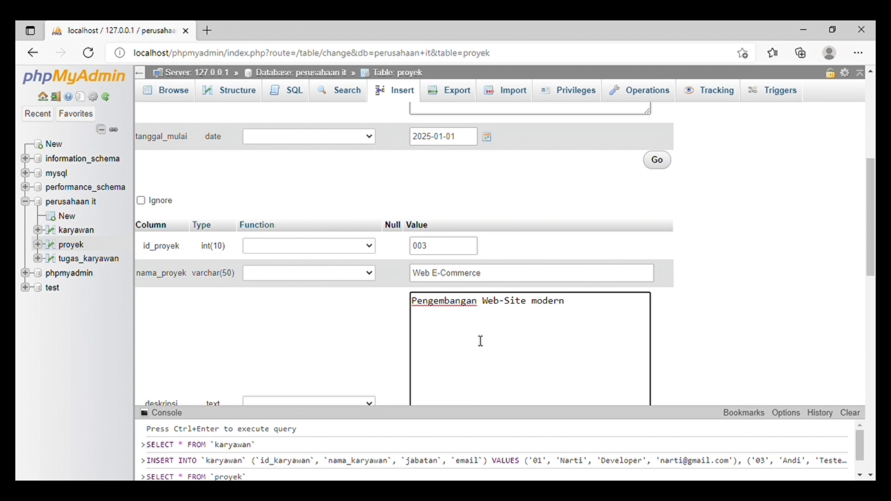
Step: Pick 2024-12-05 as project 003's start date
{"action": "scroll", "coordinate": [480, 341], "scroll_direction": "down", "scroll_amount": 4}
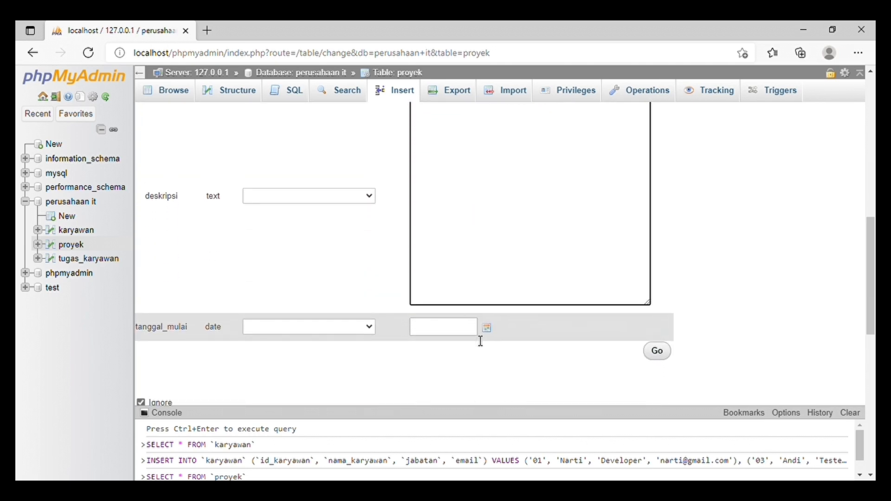
{"action": "left_click", "coordinate": [486, 306]}
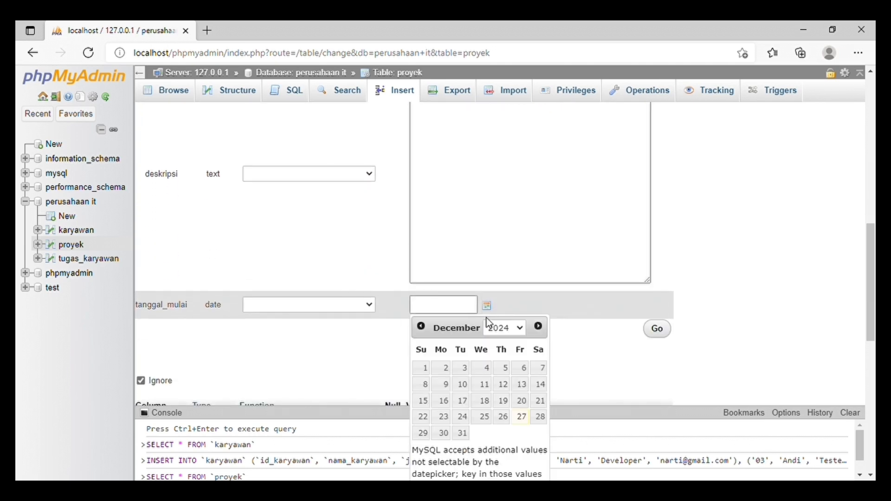
{"action": "left_click", "coordinate": [502, 368]}
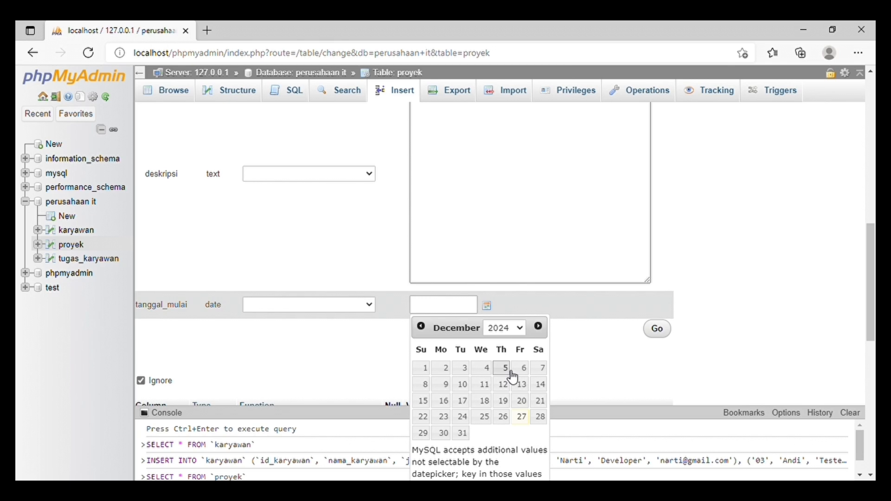
{"action": "left_click", "coordinate": [538, 260]}
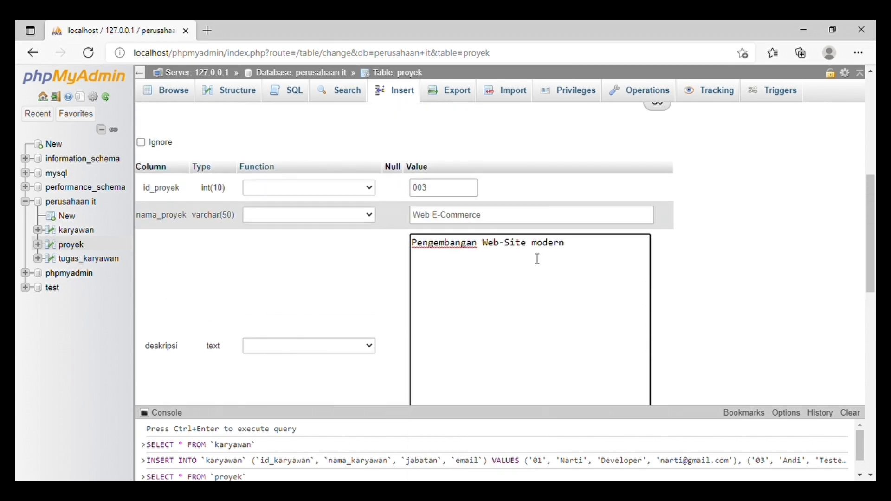
{"action": "scroll", "coordinate": [537, 259], "scroll_direction": "up", "scroll_amount": 1}
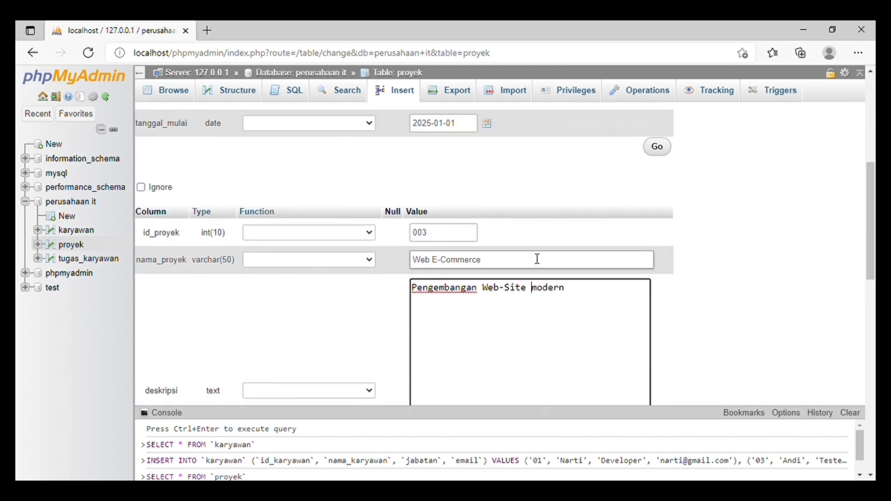
{"action": "scroll", "coordinate": [539, 337], "scroll_direction": "down", "scroll_amount": 1}
{"action": "scroll", "coordinate": [540, 332], "scroll_direction": "down", "scroll_amount": 7}
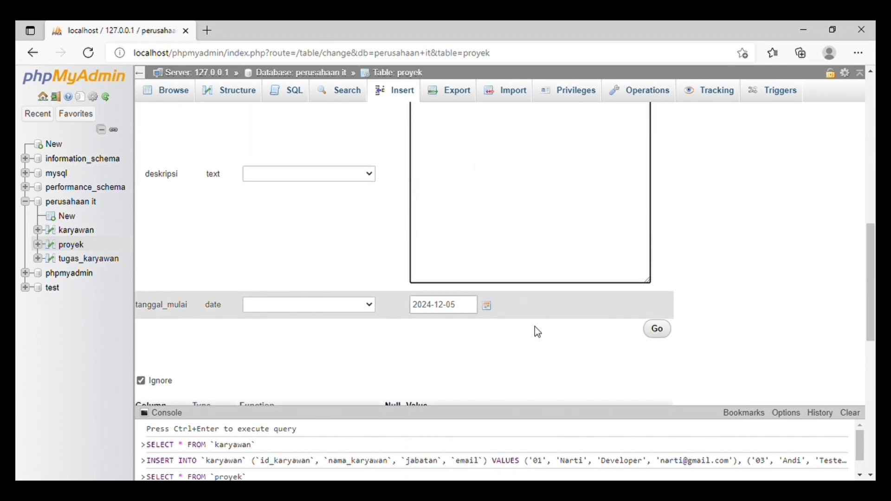
Step: Enter project 005, Sistem ERP, described as 'Pembuatan Sistem ERP untuk perusahaan'
{"action": "left_click", "coordinate": [455, 306]}
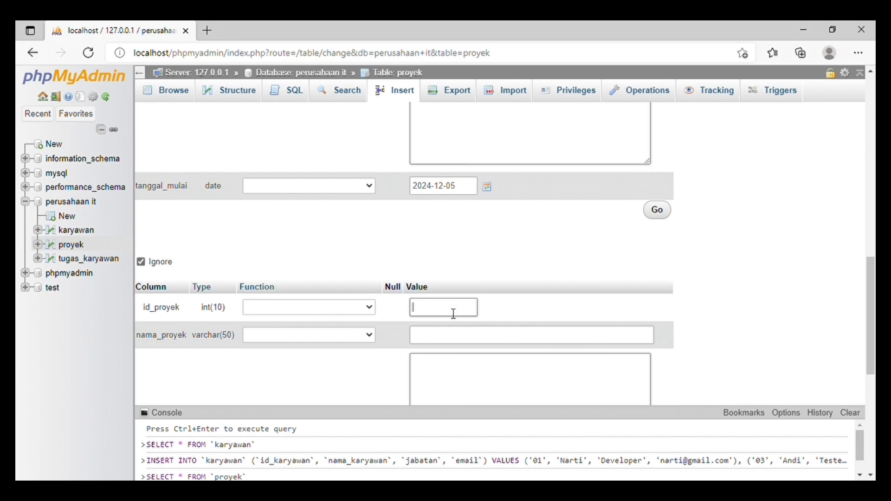
{"action": "type", "text": "005"}
{"action": "scroll", "coordinate": [454, 314], "scroll_direction": "down", "scroll_amount": 1}
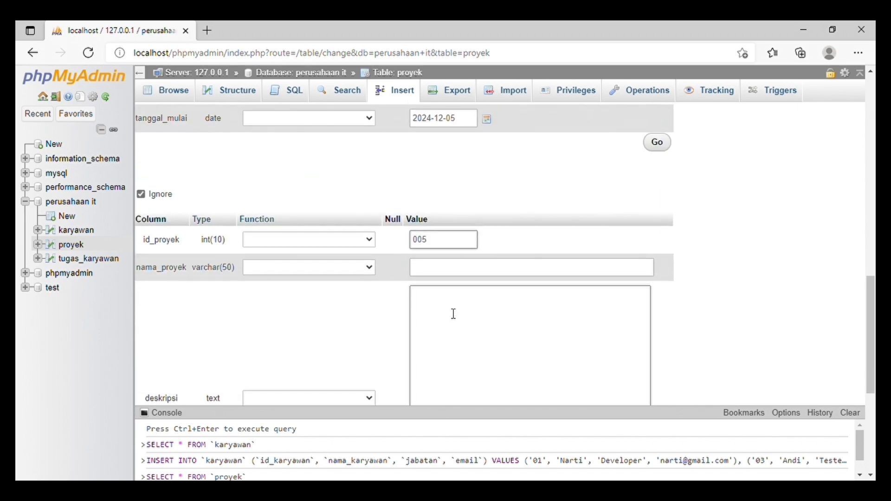
{"action": "left_click", "coordinate": [462, 273]}
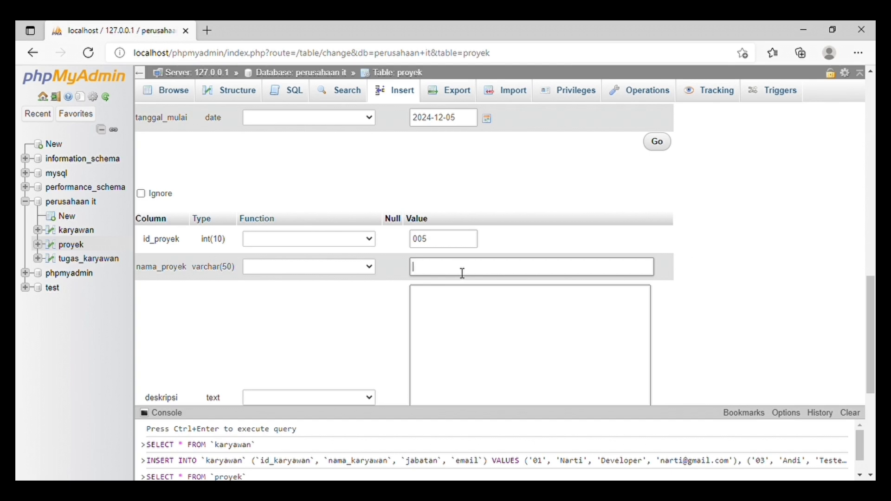
{"action": "type", "text": "Sistem ERP"}
{"action": "left_click", "coordinate": [466, 369]}
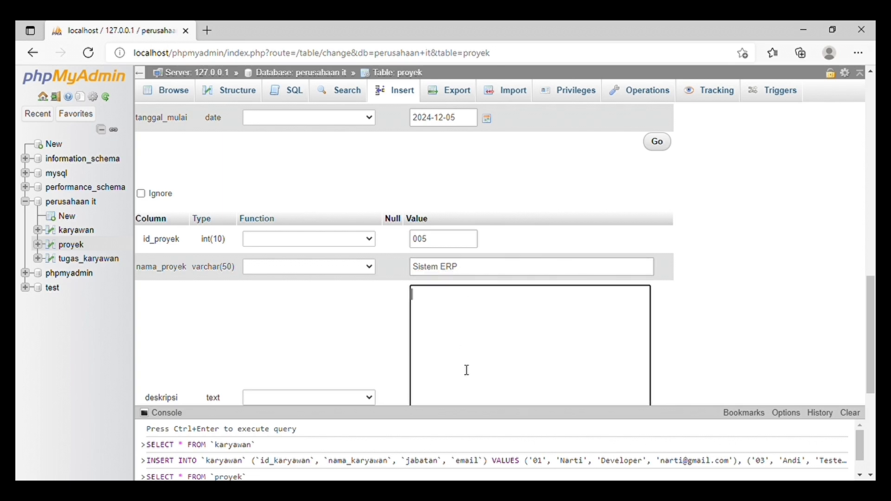
{"action": "type", "text": "Pembuatan "}
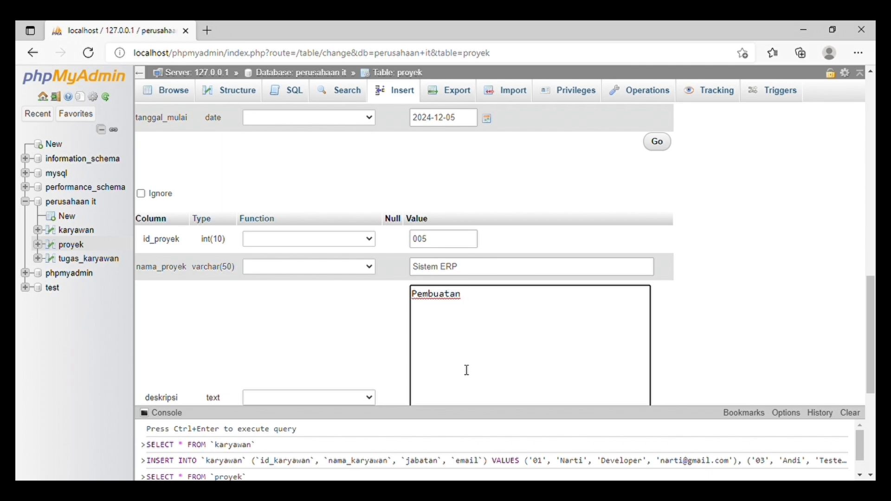
{"action": "type", "text": "Sistem ERP"}
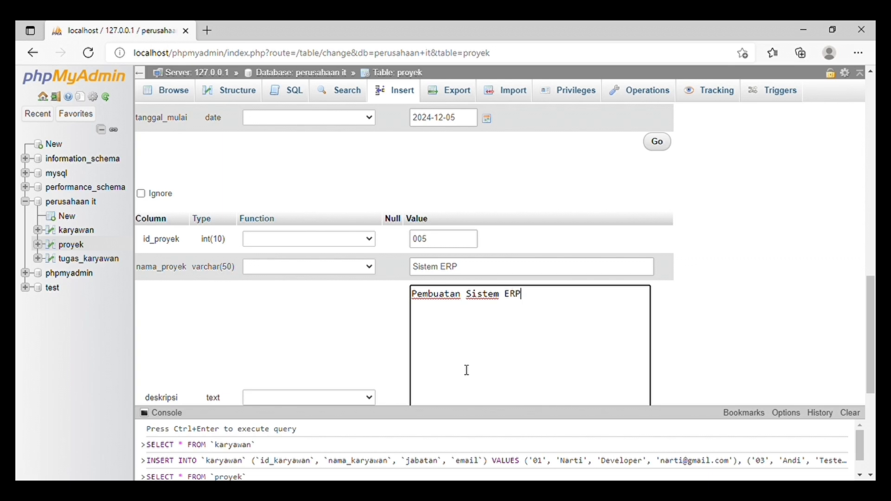
{"action": "type", "text": " untuk perusahaan"}
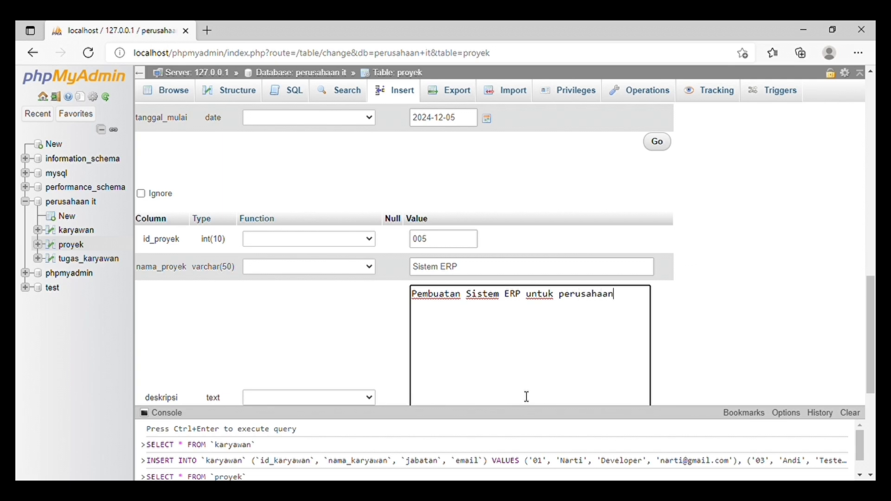
Step: Set project 005's start date to 2024-12-11 and save all three proyek rows
{"action": "scroll", "coordinate": [527, 368], "scroll_direction": "down", "scroll_amount": 4}
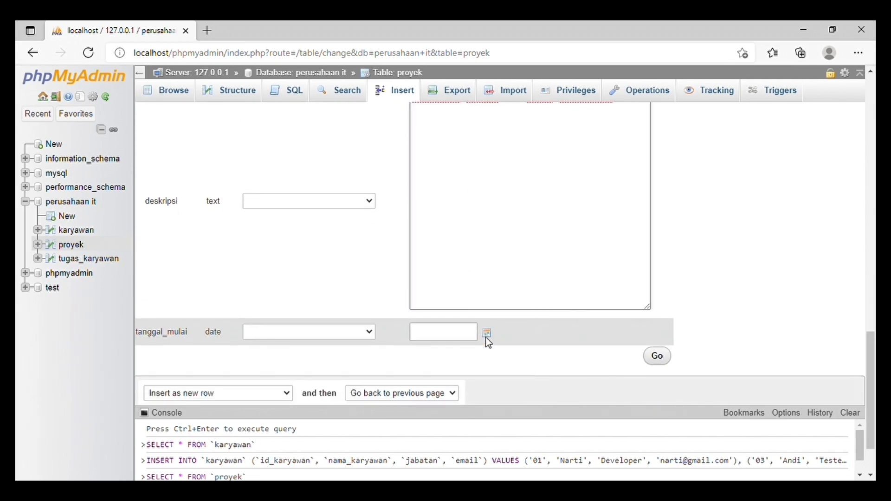
{"action": "left_click", "coordinate": [486, 335]}
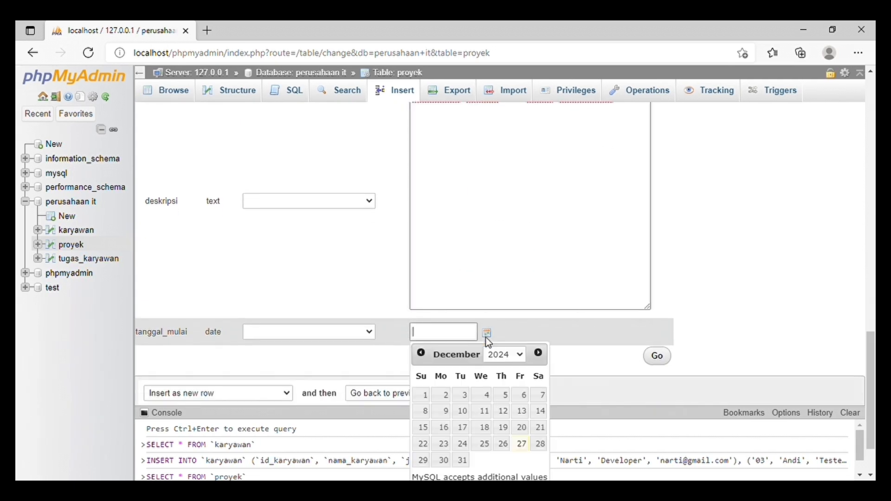
{"action": "left_click", "coordinate": [488, 412]}
{"action": "left_click", "coordinate": [597, 363]}
{"action": "scroll", "coordinate": [557, 353], "scroll_direction": "down", "scroll_amount": 2}
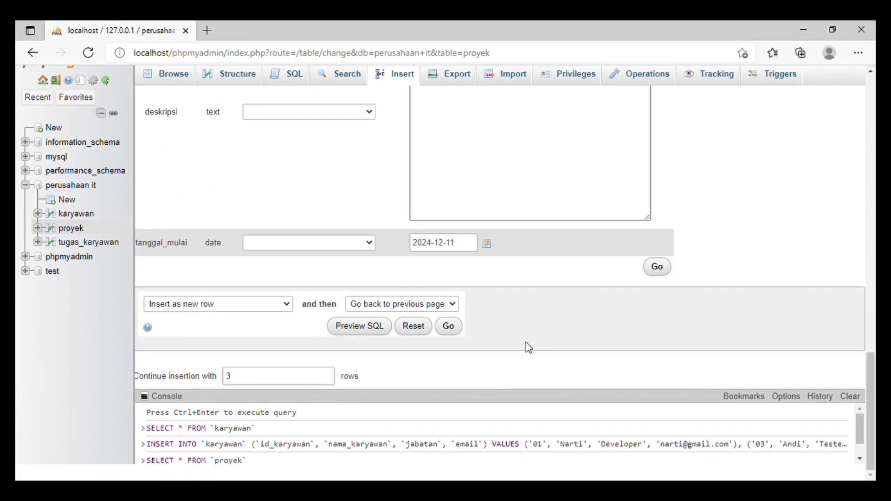
{"action": "scroll", "coordinate": [416, 397], "scroll_direction": "down", "scroll_amount": 1}
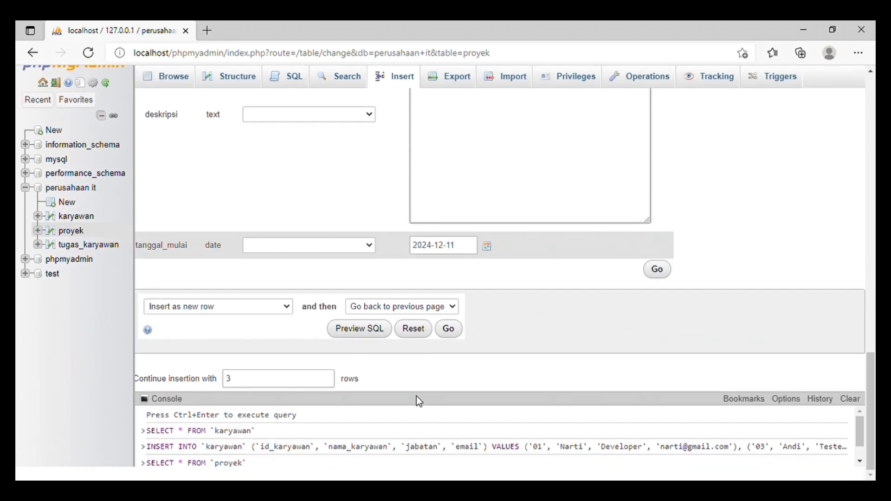
{"action": "left_click", "coordinate": [453, 346]}
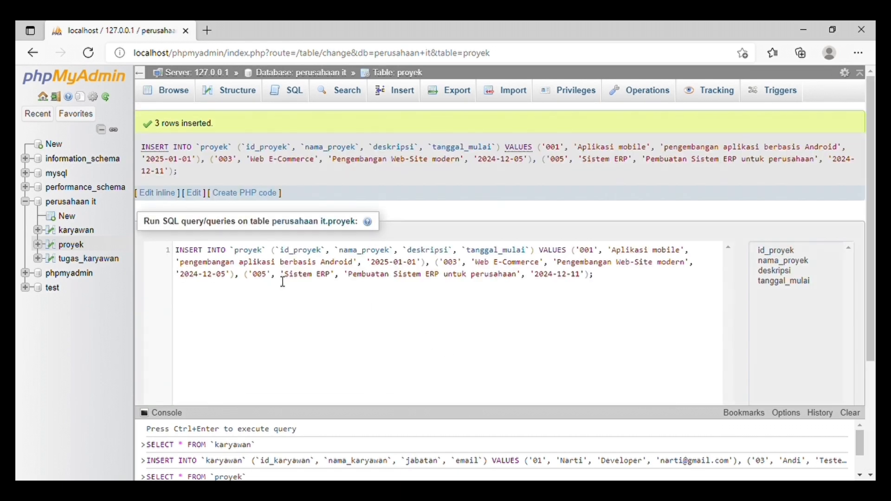
Step: Open the tugas_karyawan Insert form and set id_tugas to 101
{"action": "left_click", "coordinate": [105, 263]}
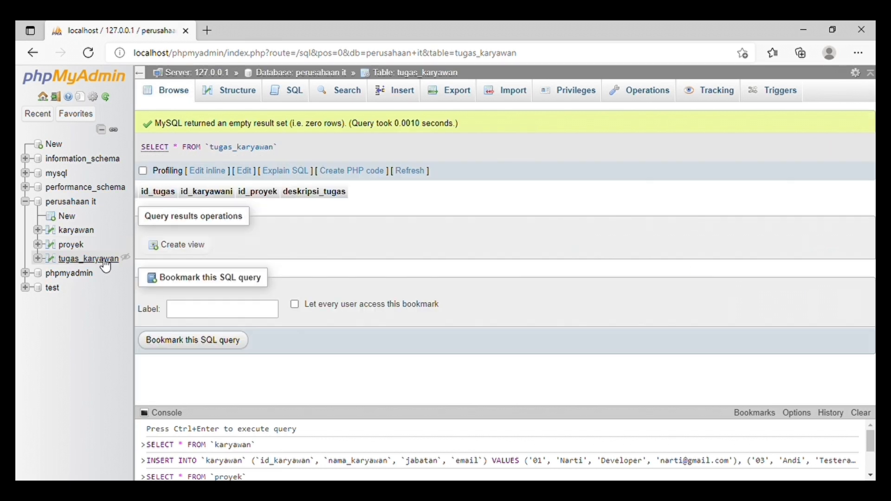
{"action": "left_click", "coordinate": [395, 91]}
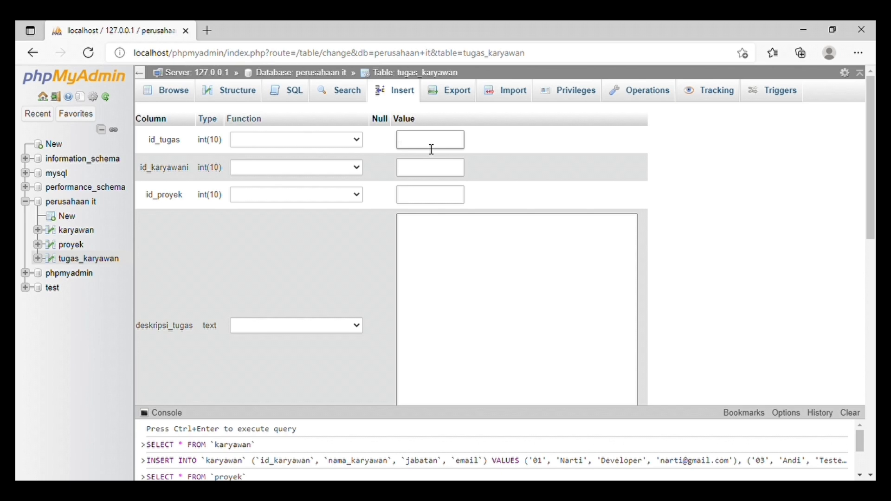
{"action": "type", "text": "01"}
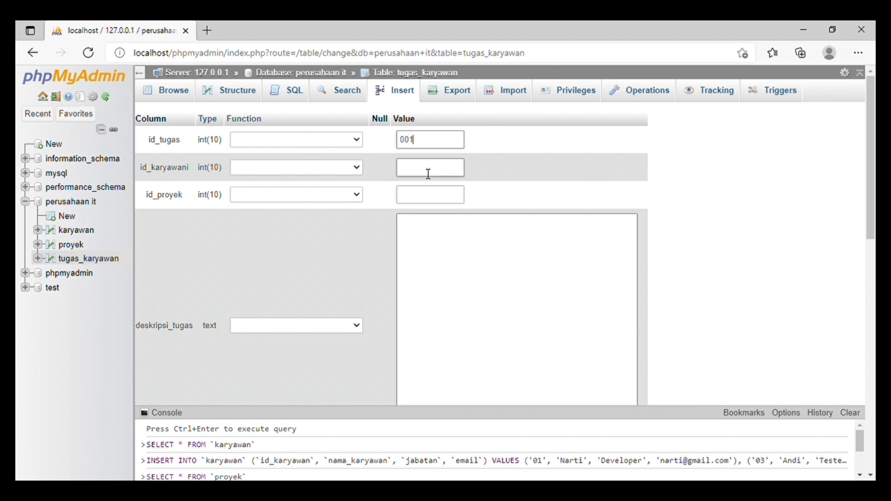
{"action": "key", "text": "Left"}
{"action": "key", "text": "Left"}
{"action": "key", "text": "Left"}
{"action": "type", "text": "10"}
Step: Assign task 101 to employee 01 on project 001, described 'membuat Ui Aplikasi'
{"action": "left_click", "coordinate": [427, 172]}
{"action": "type", "text": "01"}
{"action": "left_click", "coordinate": [421, 195]}
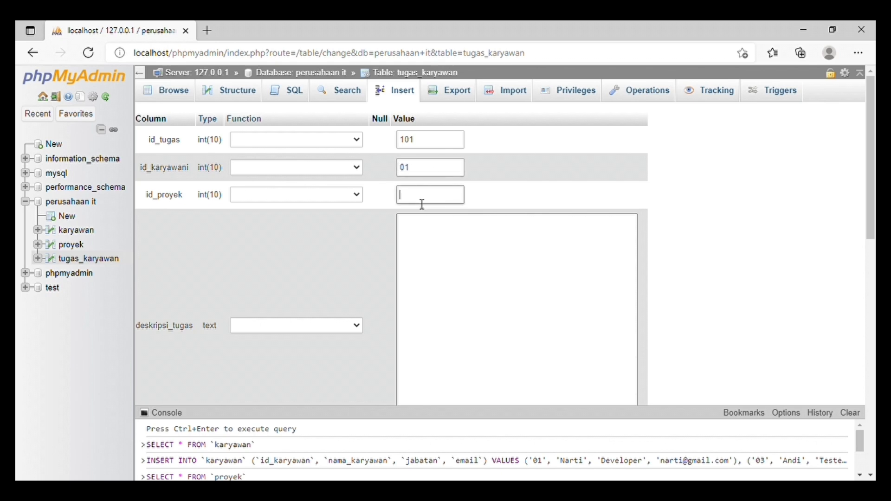
{"action": "type", "text": "001"}
{"action": "left_click", "coordinate": [416, 253]}
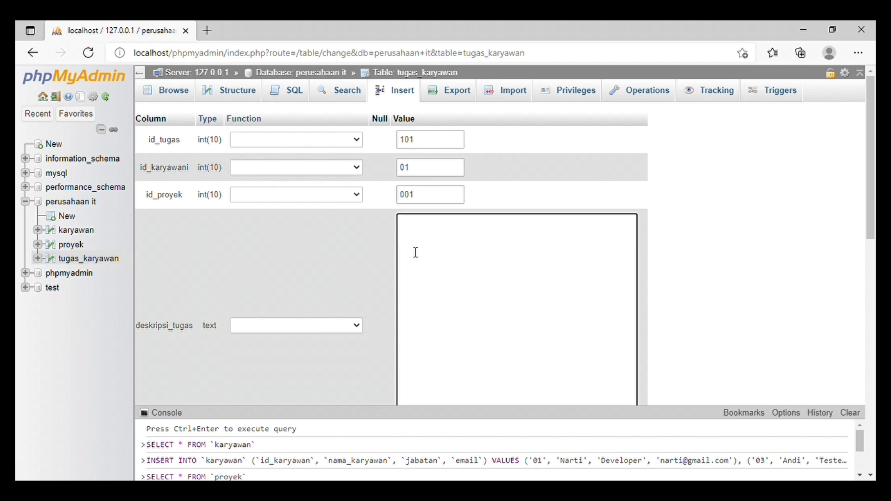
{"action": "type", "text": "membuat Ui Aplikasi"}
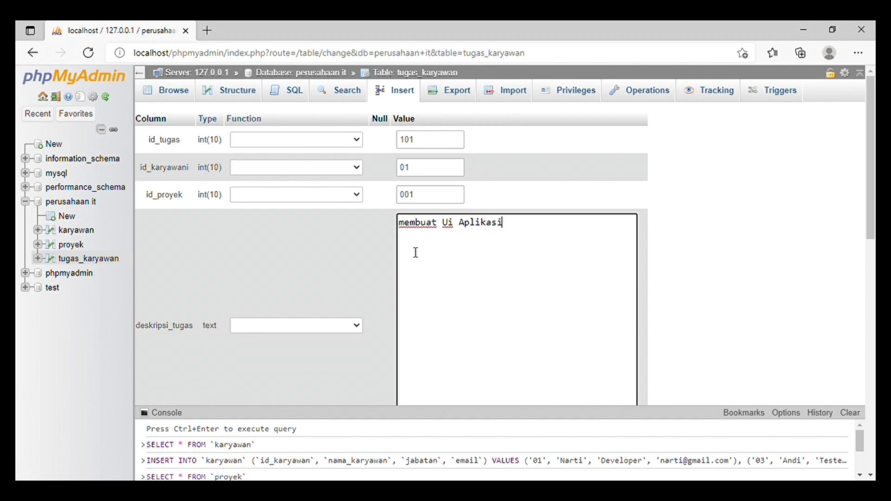
Step: Change the number of extra tugas_karyawan insert rows and apply it to the form
{"action": "scroll", "coordinate": [452, 338], "scroll_direction": "down", "scroll_amount": 4}
{"action": "scroll", "coordinate": [499, 330], "scroll_direction": "down", "scroll_amount": 8}
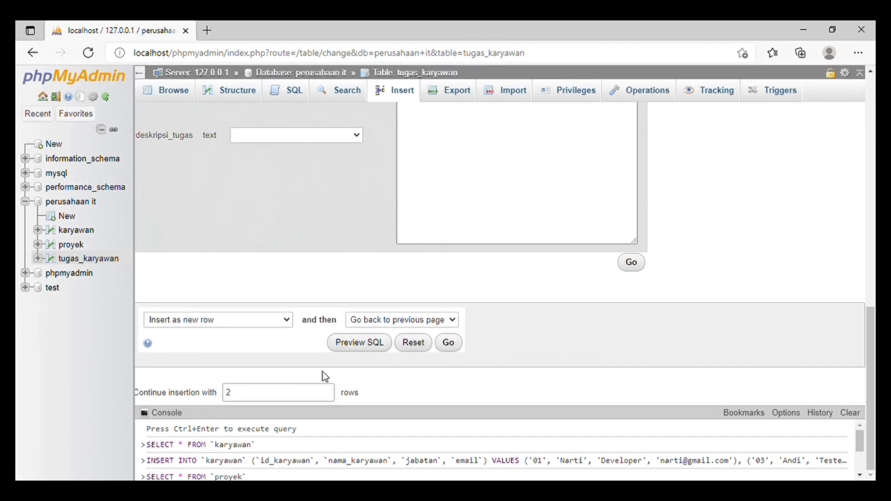
{"action": "left_click", "coordinate": [329, 390]}
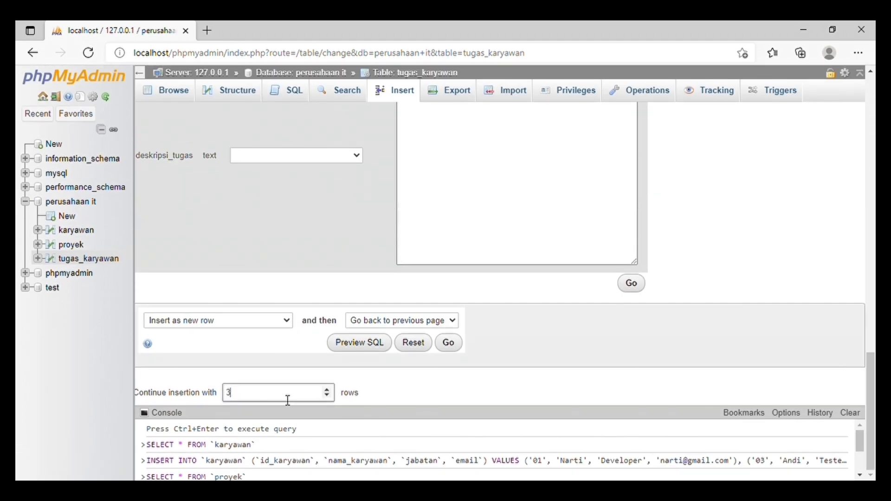
{"action": "type", "text": "10"}
{"action": "left_click", "coordinate": [378, 396]}
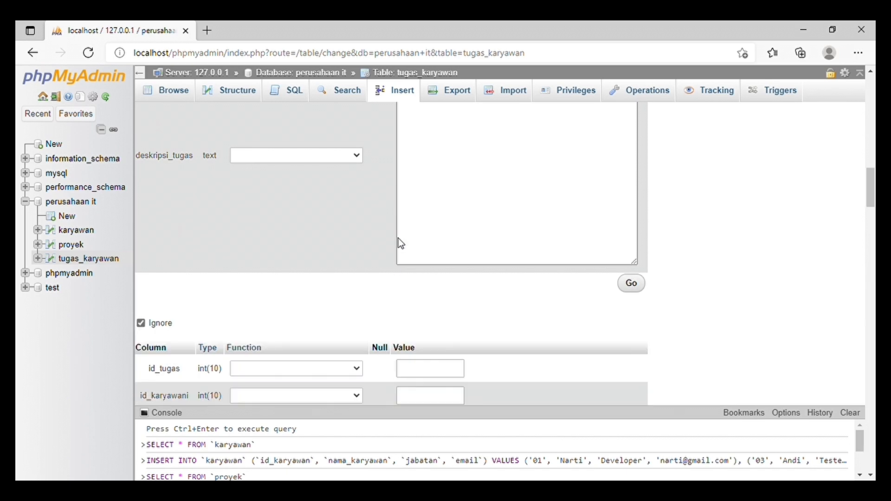
{"action": "scroll", "coordinate": [400, 244], "scroll_direction": "up", "scroll_amount": 12}
{"action": "scroll", "coordinate": [406, 252], "scroll_direction": "up", "scroll_amount": 7}
{"action": "scroll", "coordinate": [401, 250], "scroll_direction": "down", "scroll_amount": 6}
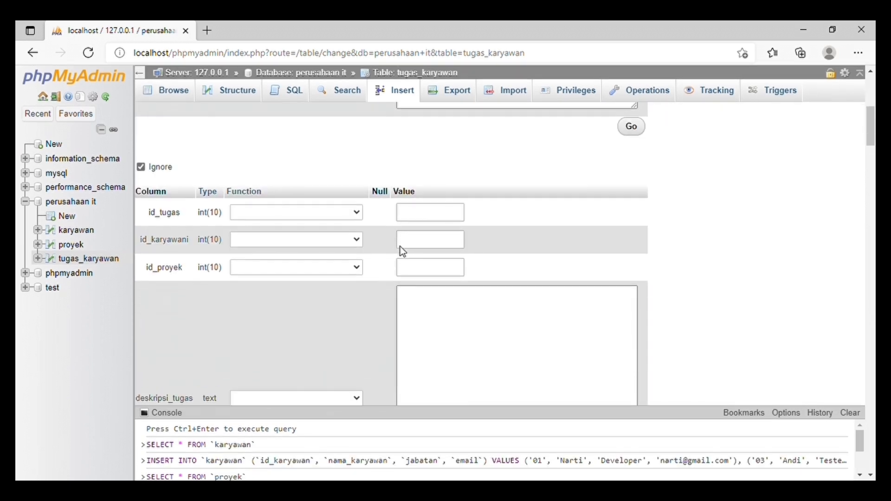
Step: Fill task 102 on project 003 with description 'Melakukan Testing Aplikasi'
{"action": "left_click", "coordinate": [428, 216]}
{"action": "type", "text": "0"}
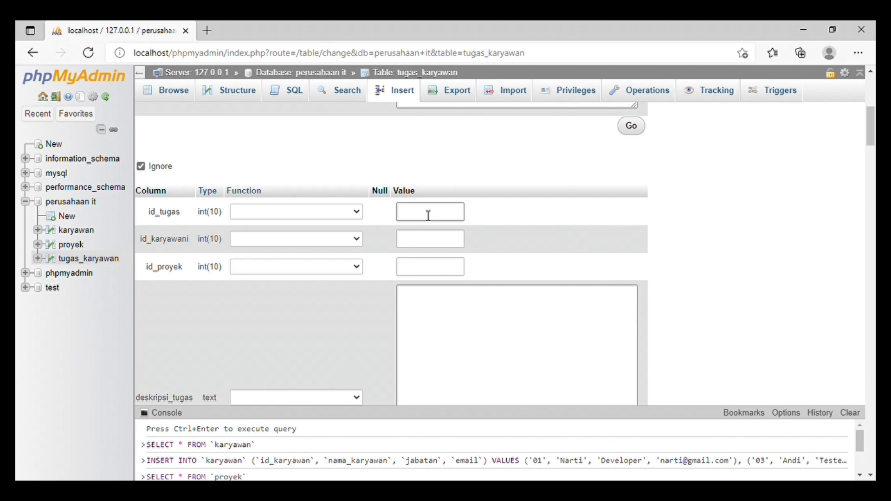
{"action": "type", "text": "02"}
{"action": "left_click", "coordinate": [430, 246]}
{"action": "type", "text": "00"}
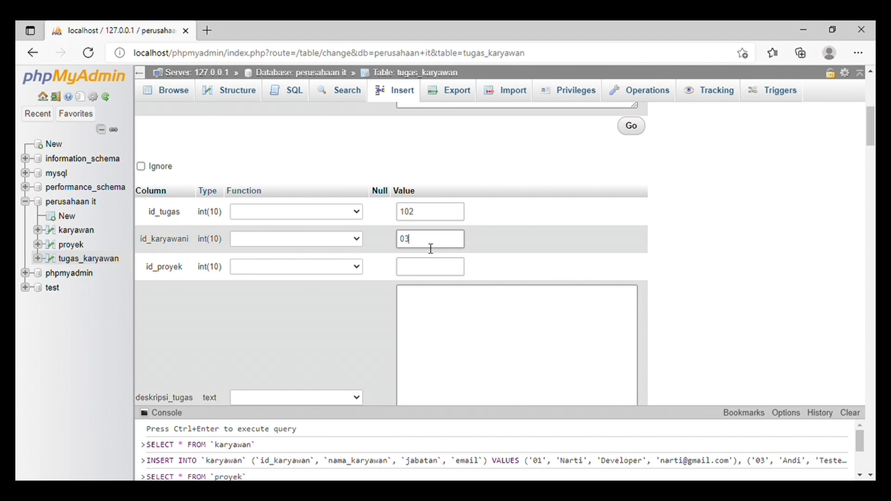
{"action": "left_click", "coordinate": [424, 260]}
{"action": "type", "text": "003"}
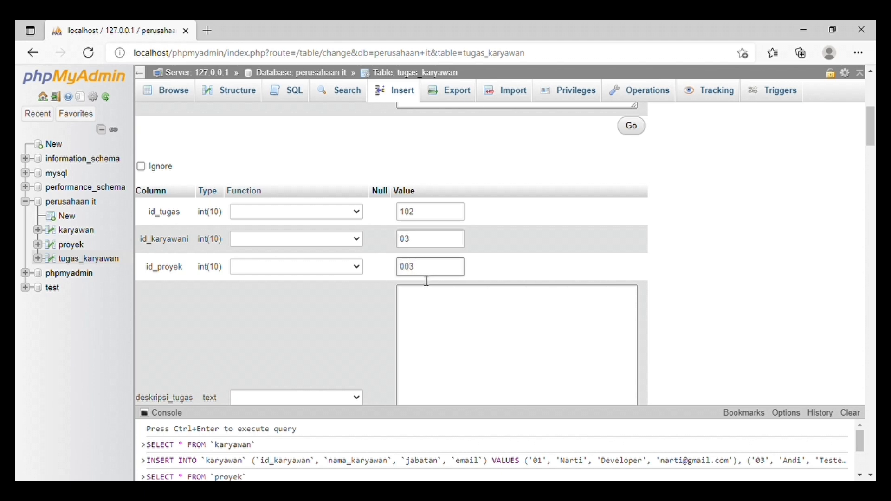
{"action": "left_click", "coordinate": [417, 318]}
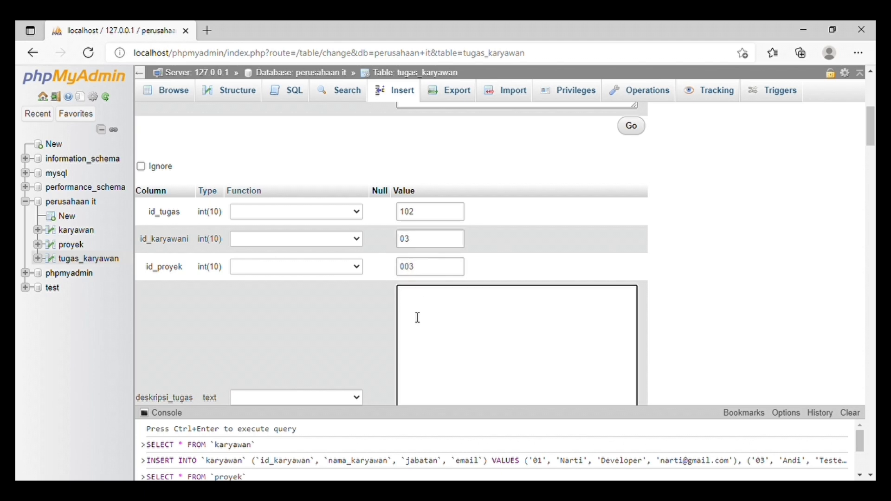
{"action": "type", "text": "Melakukan Testing"}
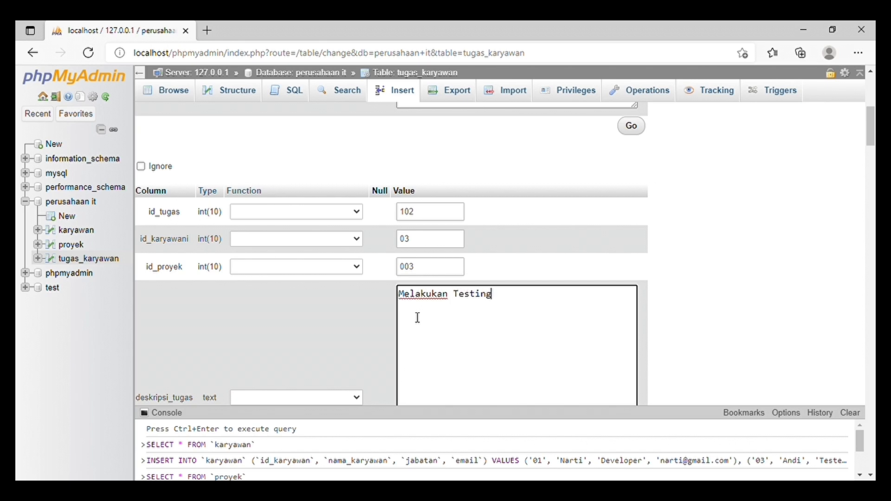
{"action": "type", "text": " Aplikasi"}
Step: Add task 103 for employee 03 on project 003, described 'mengelola proyek'
{"action": "scroll", "coordinate": [572, 312], "scroll_direction": "down", "scroll_amount": 3}
{"action": "scroll", "coordinate": [572, 311], "scroll_direction": "down", "scroll_amount": 3}
{"action": "left_click", "coordinate": [444, 326]}
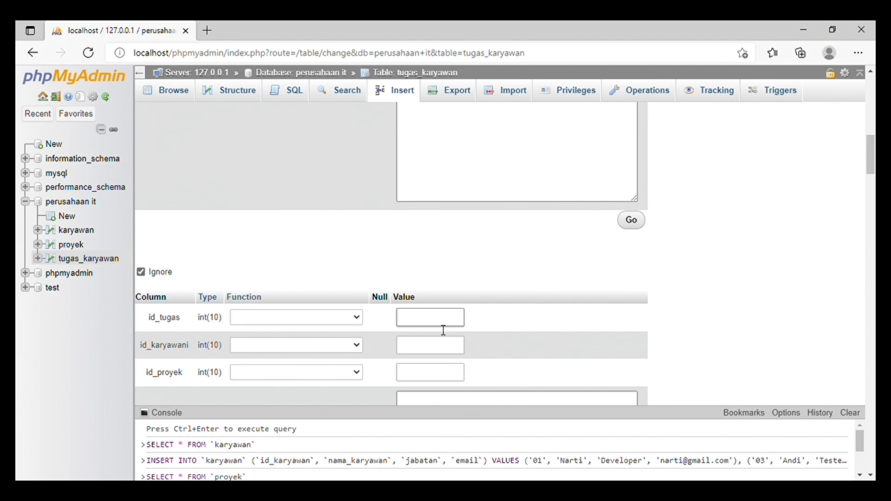
{"action": "type", "text": "103"}
{"action": "left_click", "coordinate": [442, 348]}
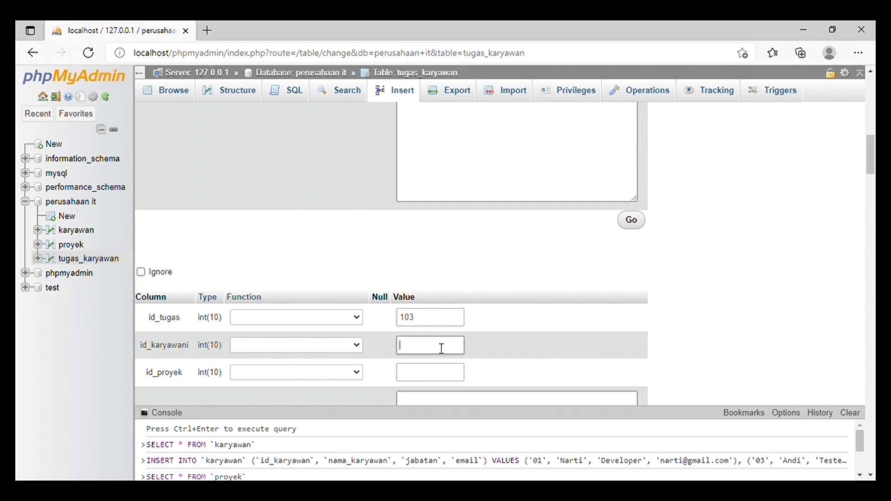
{"action": "type", "text": "03"}
{"action": "left_click", "coordinate": [430, 367]}
{"action": "type", "text": "003"}
{"action": "scroll", "coordinate": [434, 371], "scroll_direction": "down", "scroll_amount": 3}
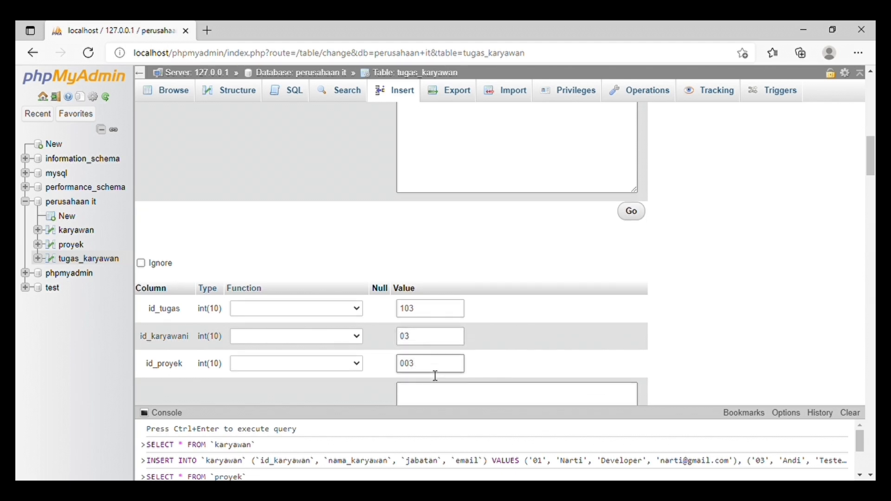
{"action": "left_click", "coordinate": [460, 304]}
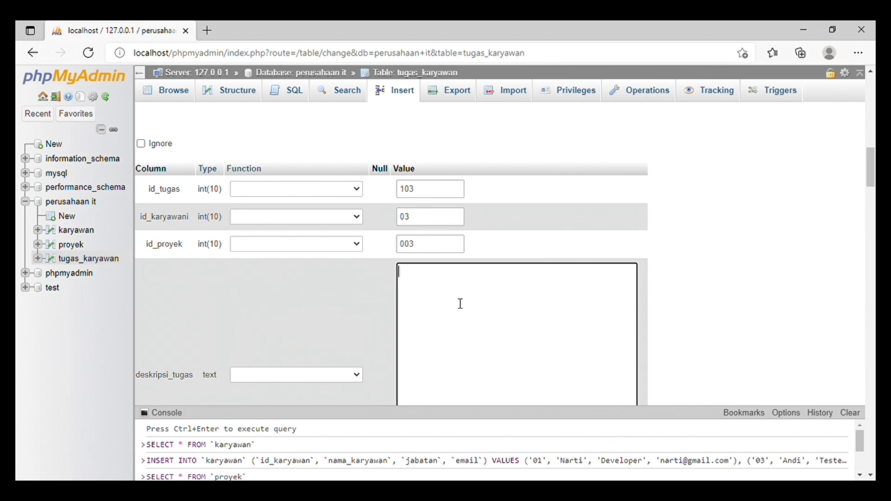
{"action": "type", "text": "mengelola proy"}
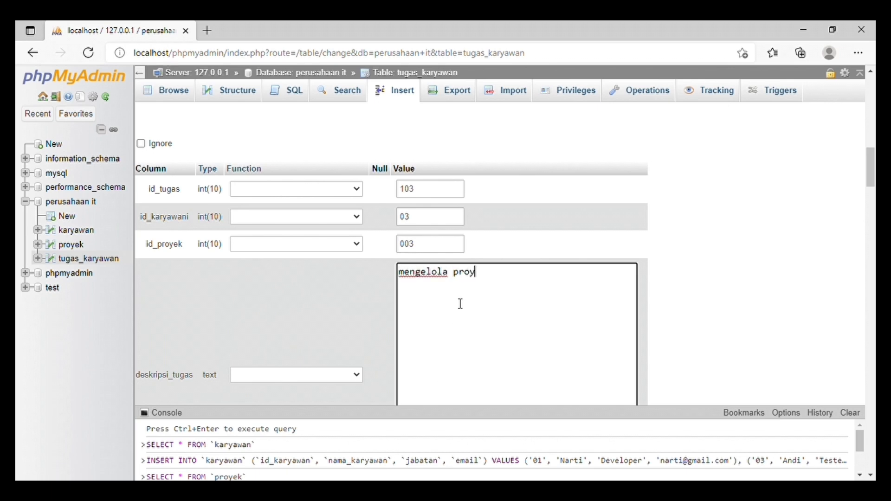
{"action": "type", "text": "ek"}
{"action": "scroll", "coordinate": [459, 302], "scroll_direction": "down", "scroll_amount": 5}
Step: Fill the fourth row block with task 104, employee 04, project 004, 'merancang UI untuk ERP'
{"action": "left_click", "coordinate": [421, 361]}
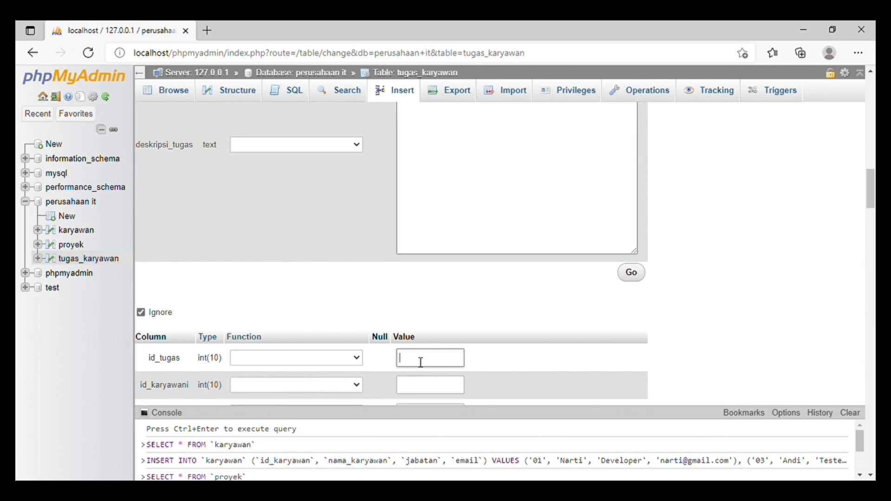
{"action": "type", "text": "00"}
{"action": "key", "text": "BackSpace"}
{"action": "key", "text": "BackSpace"}
{"action": "type", "text": "10"}
{"action": "scroll", "coordinate": [426, 362], "scroll_direction": "down", "scroll_amount": 2}
{"action": "left_click", "coordinate": [428, 310]}
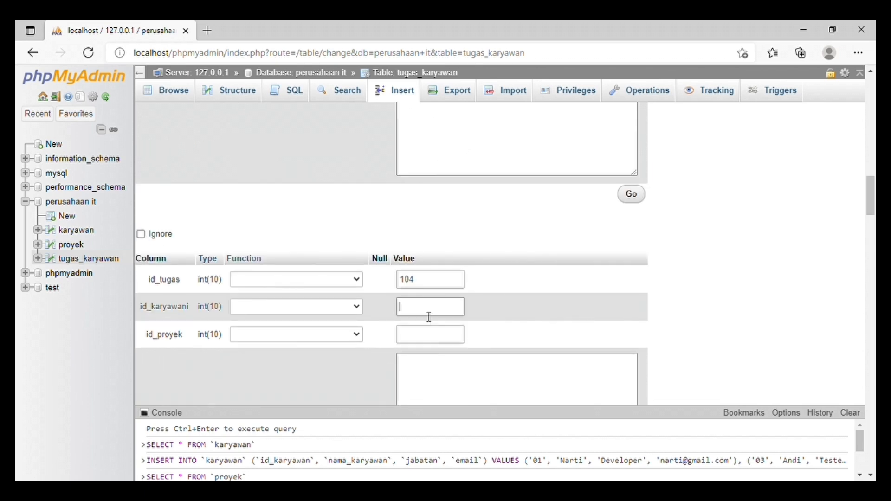
{"action": "type", "text": "04"}
{"action": "left_click", "coordinate": [431, 341]}
{"action": "type", "text": "004"}
{"action": "left_click", "coordinate": [439, 398]}
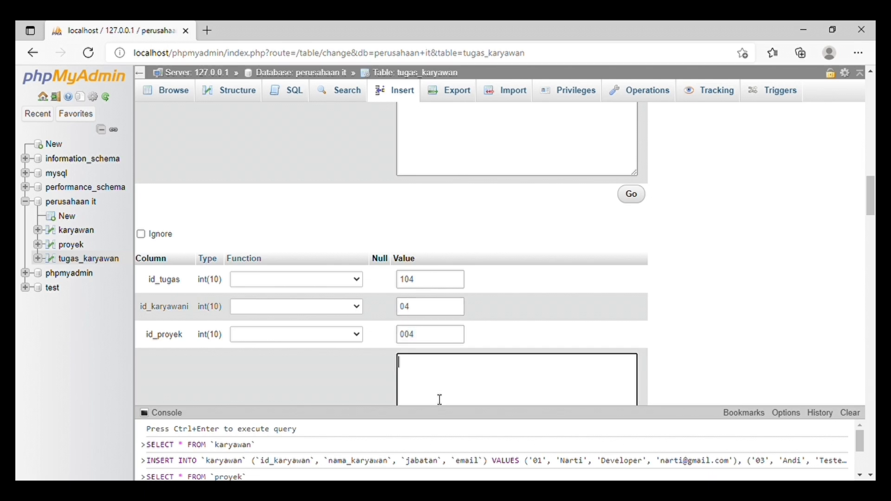
{"action": "type", "text": "merancang UI u"}
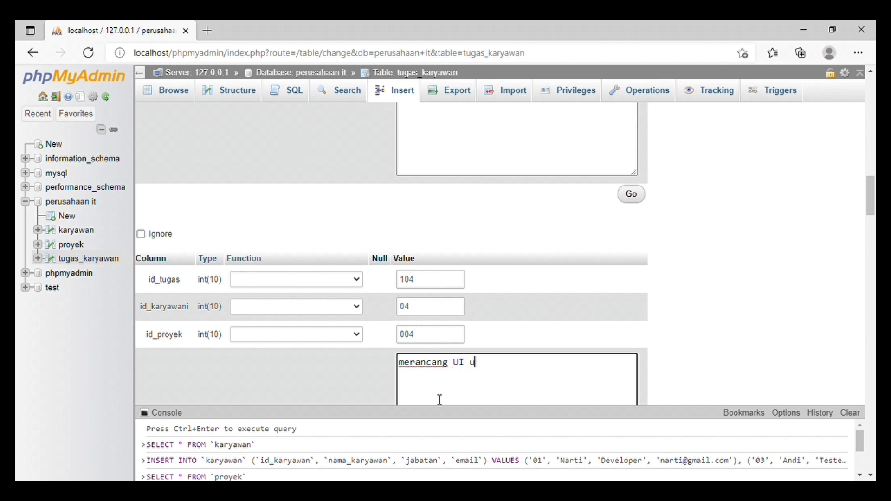
{"action": "type", "text": "ntuk ERpP"}
{"action": "key", "text": "BackSpace"}
{"action": "key", "text": "BackSpace"}
{"action": "type", "text": "P"}
{"action": "scroll", "coordinate": [537, 395], "scroll_direction": "down", "scroll_amount": 3}
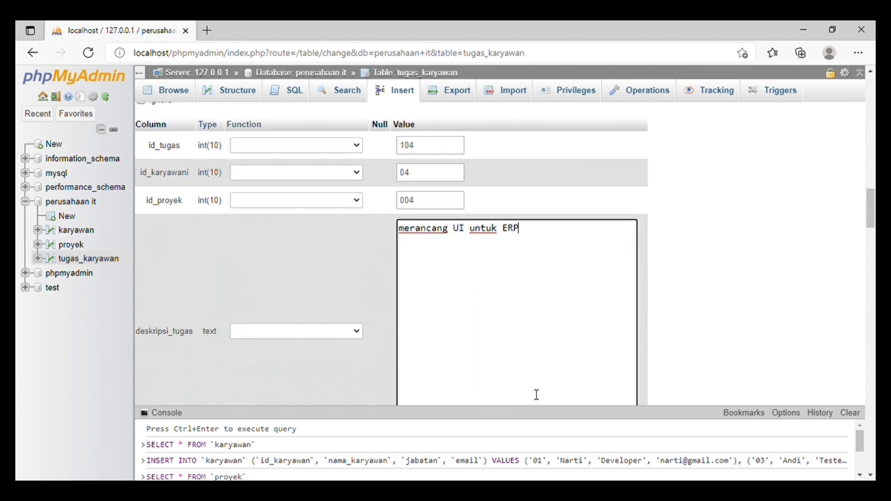
{"action": "scroll", "coordinate": [511, 240], "scroll_direction": "down", "scroll_amount": 6}
Step: Fill the fifth row block with task 105, employee 05, project 005, 'Analiast Kebutuhan DAta'
{"action": "left_click", "coordinate": [438, 258]}
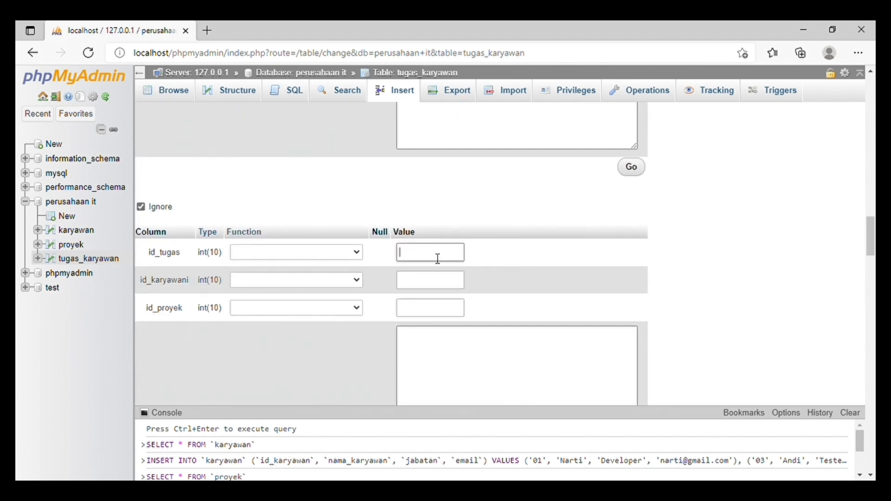
{"action": "type", "text": "105"}
{"action": "left_click", "coordinate": [432, 281]}
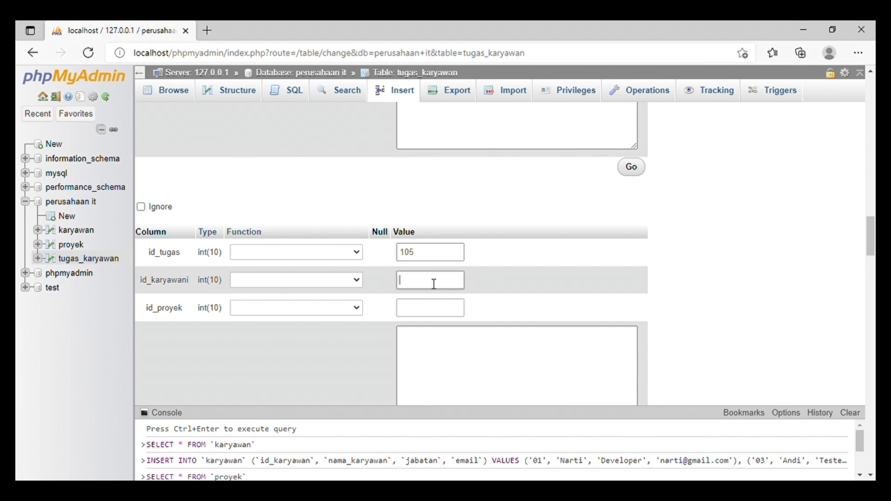
{"action": "type", "text": "005"}
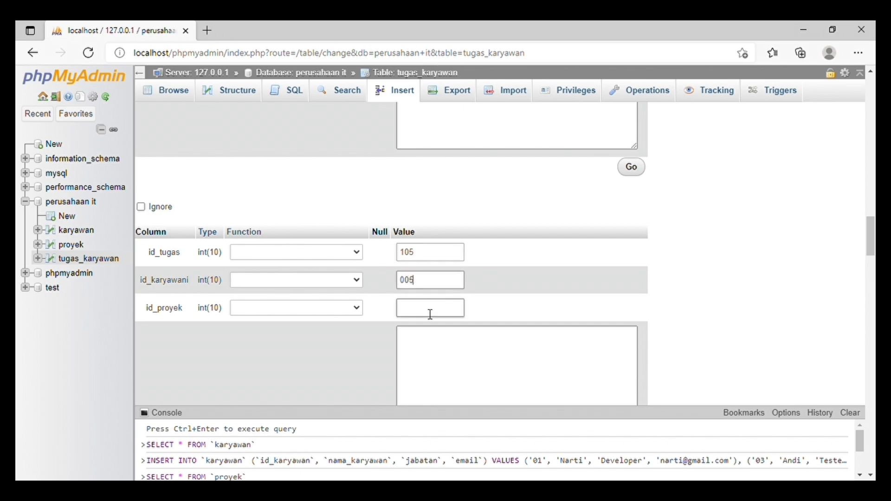
{"action": "key", "text": "BackSpace"}
{"action": "key", "text": "BackSpace"}
{"action": "type", "text": "500"}
{"action": "left_click", "coordinate": [430, 314]}
{"action": "type", "text": "00"}
{"action": "left_click", "coordinate": [440, 362]}
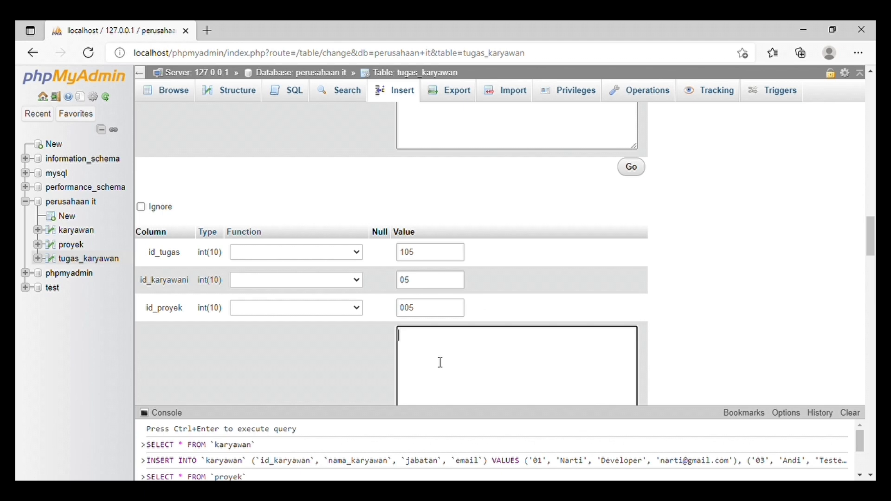
{"action": "type", "text": "Analiast Kev"}
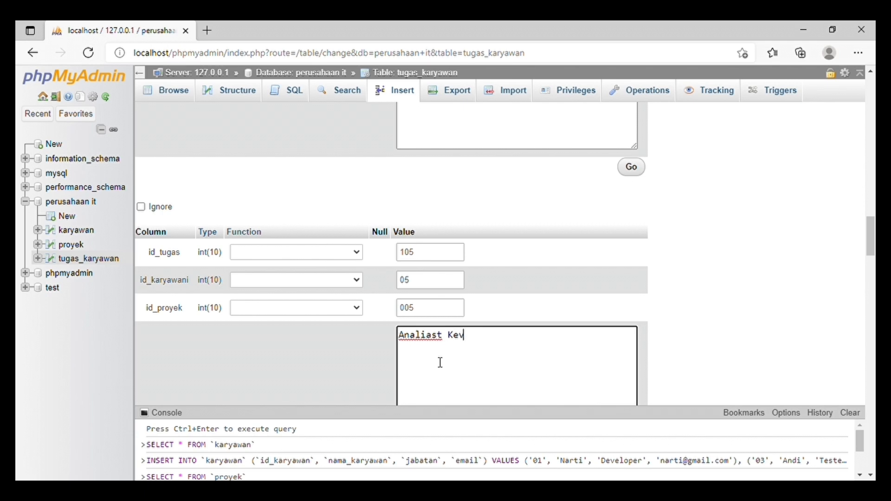
{"action": "key", "text": "BackSpace"}
{"action": "type", "text": "butuhan DAta"}
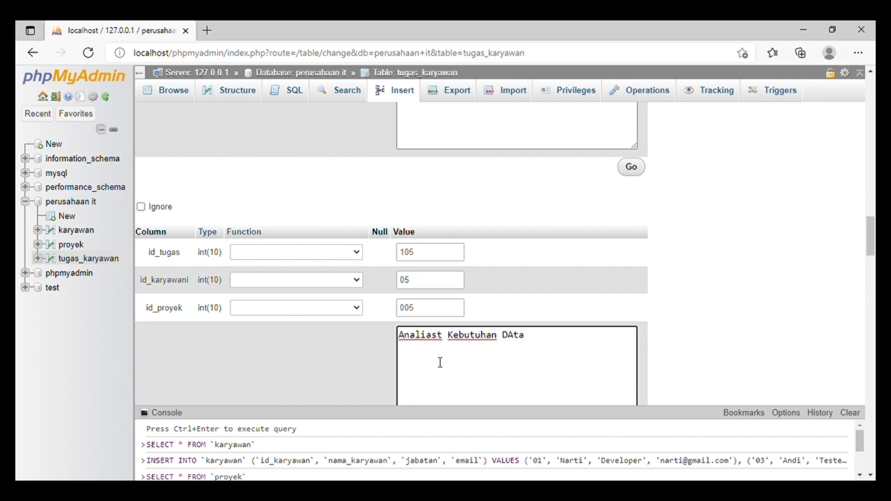
{"action": "scroll", "coordinate": [441, 362], "scroll_direction": "down", "scroll_amount": 15}
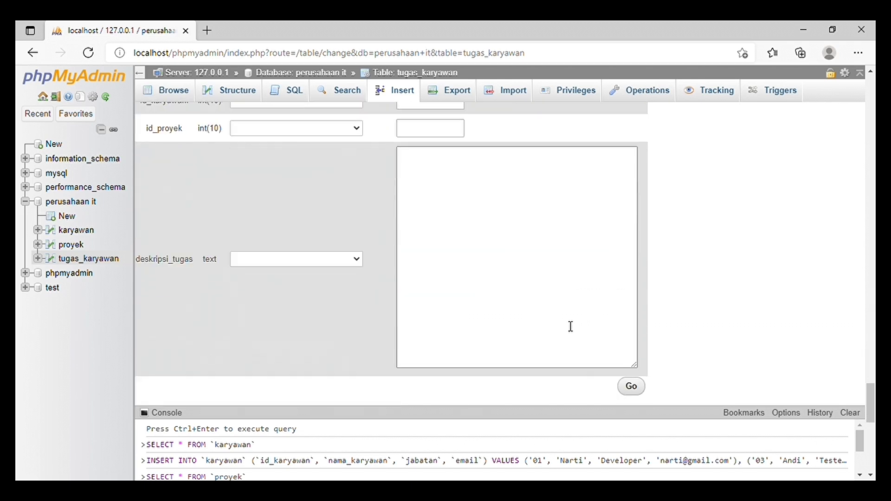
Step: Insert the five new task rows into tugas_karyawan
{"action": "scroll", "coordinate": [393, 234], "scroll_direction": "up", "scroll_amount": 2}
{"action": "scroll", "coordinate": [392, 233], "scroll_direction": "down", "scroll_amount": 7}
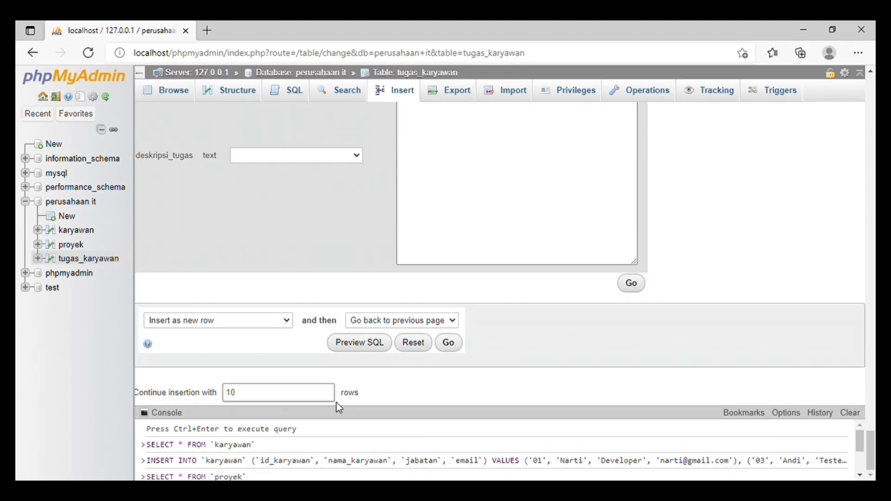
{"action": "left_click", "coordinate": [448, 345]}
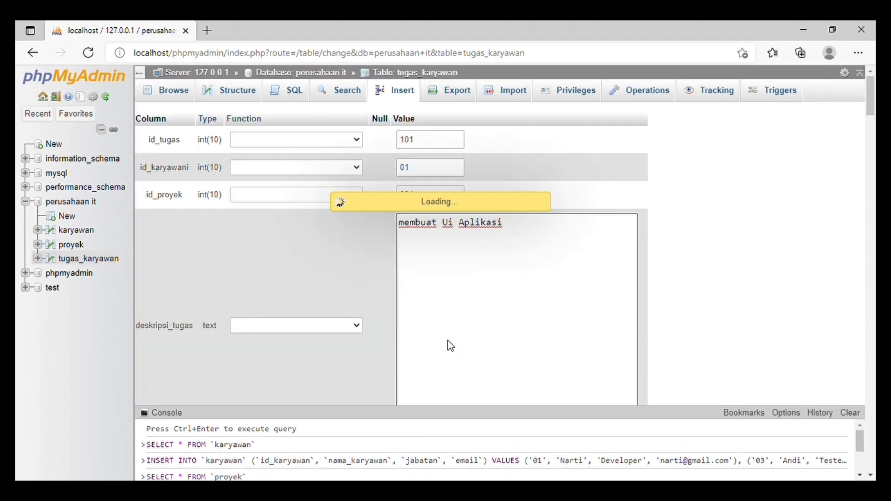
{"action": "scroll", "coordinate": [450, 346], "scroll_direction": "down", "scroll_amount": 2}
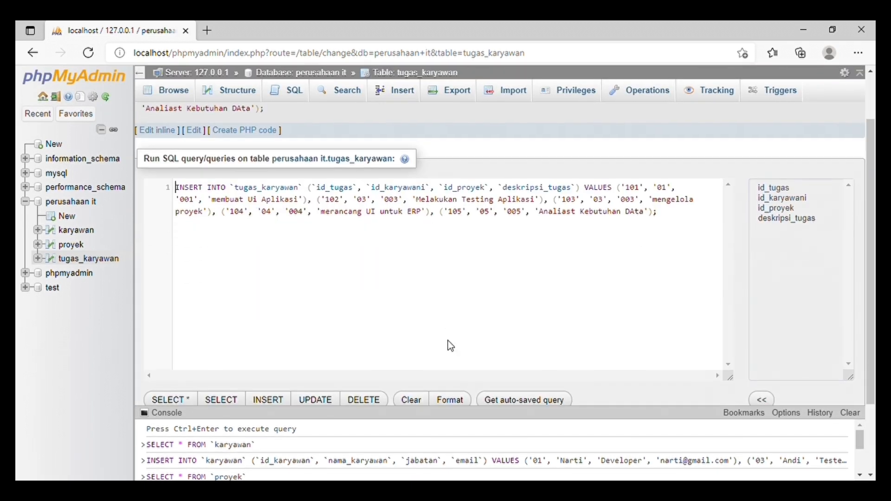
Step: Browse the karyawan, proyek and tugas_karyawan tables, then return to the perusahaan it overview
{"action": "left_click", "coordinate": [78, 231]}
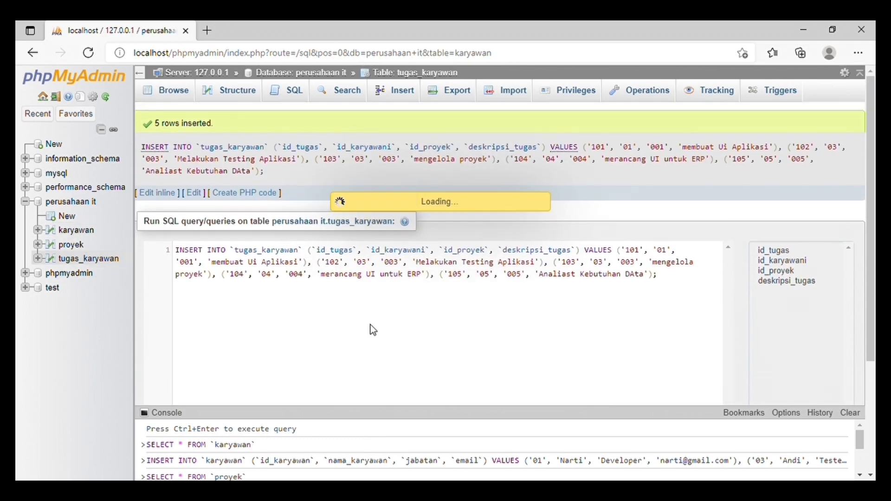
{"action": "scroll", "coordinate": [320, 336], "scroll_direction": "down", "scroll_amount": 3}
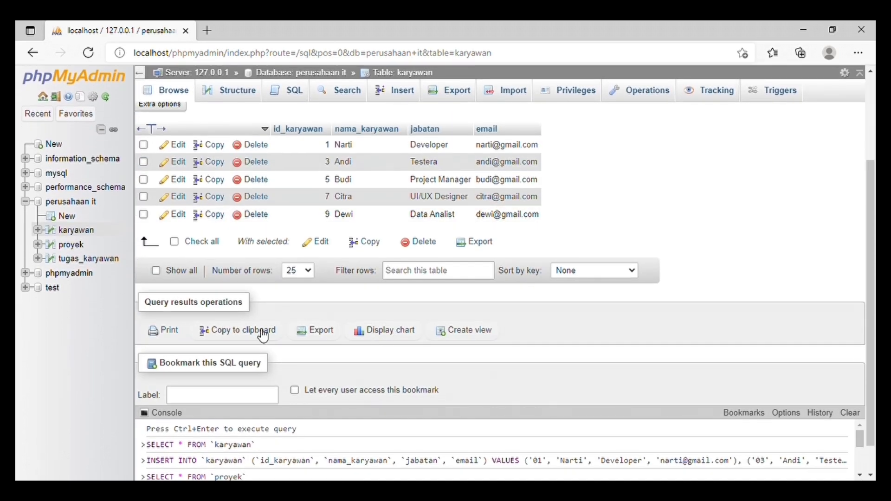
{"action": "left_click", "coordinate": [71, 244]}
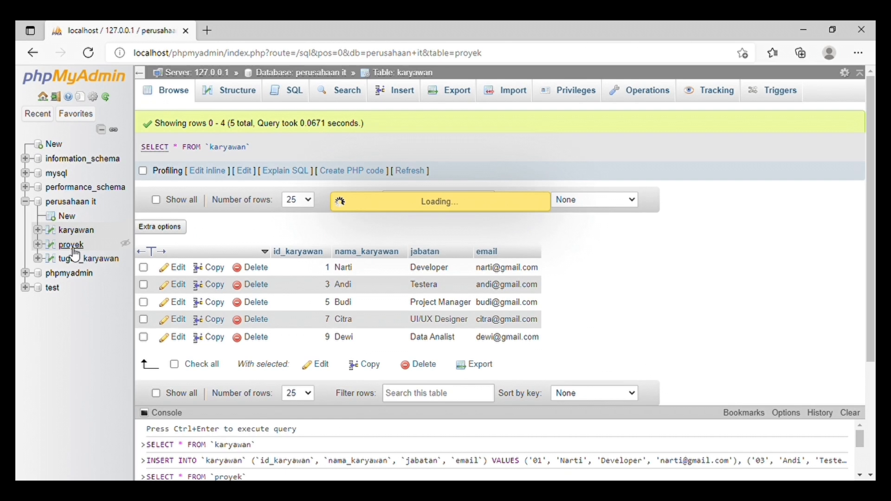
{"action": "left_click", "coordinate": [95, 262]}
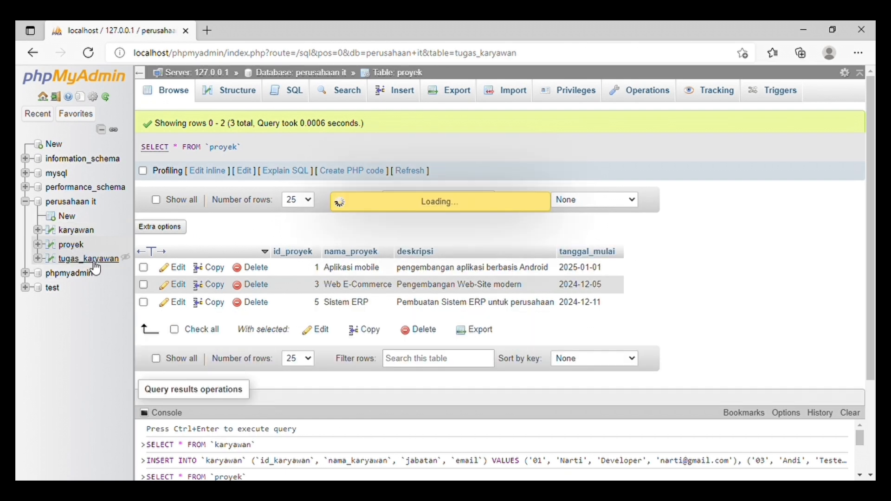
{"action": "left_click", "coordinate": [84, 206]}
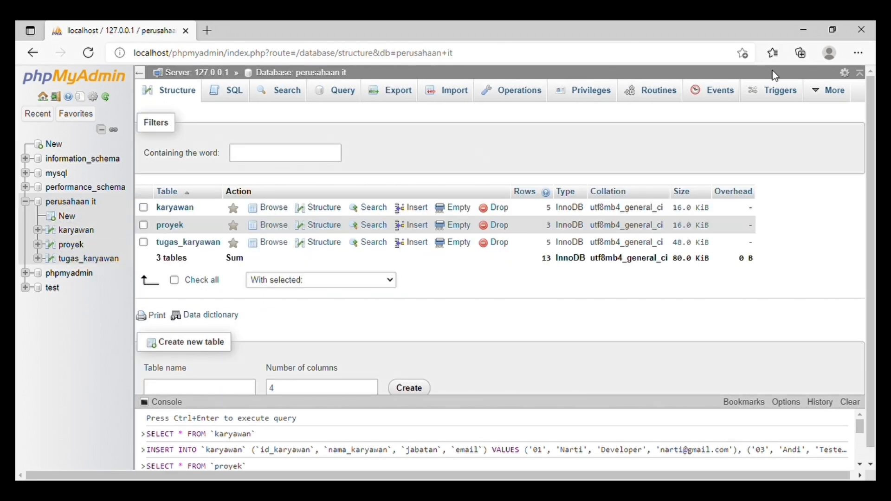
Step: Open Designer, drag the tugas_karyawan box away from proyek, and start creating a relationship
{"action": "left_click", "coordinate": [828, 90]}
{"action": "left_click", "coordinate": [797, 143]}
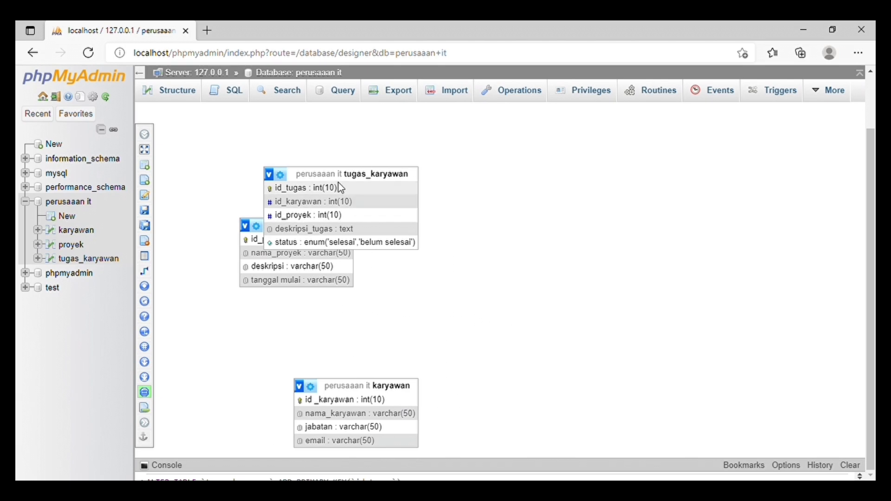
{"action": "left_click_drag", "start_coordinate": [341, 180], "coordinate": [490, 251]}
{"action": "mouse_move", "coordinate": [148, 274]}
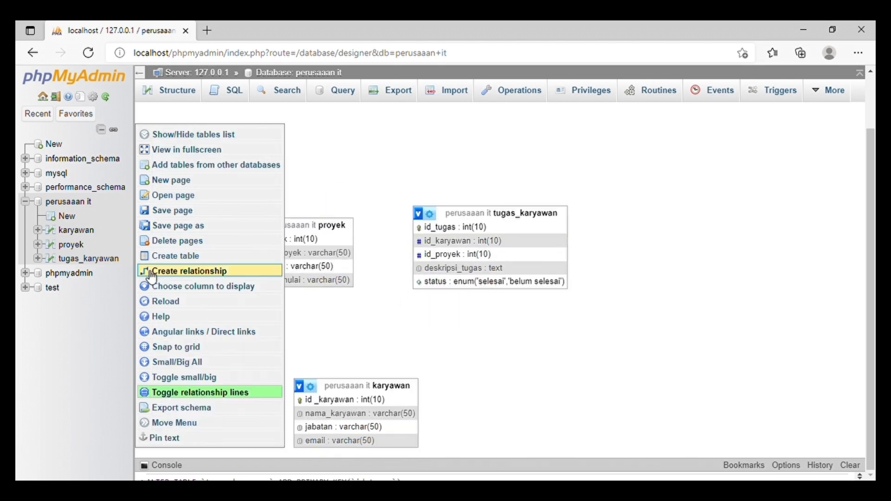
{"action": "left_click", "coordinate": [151, 273]}
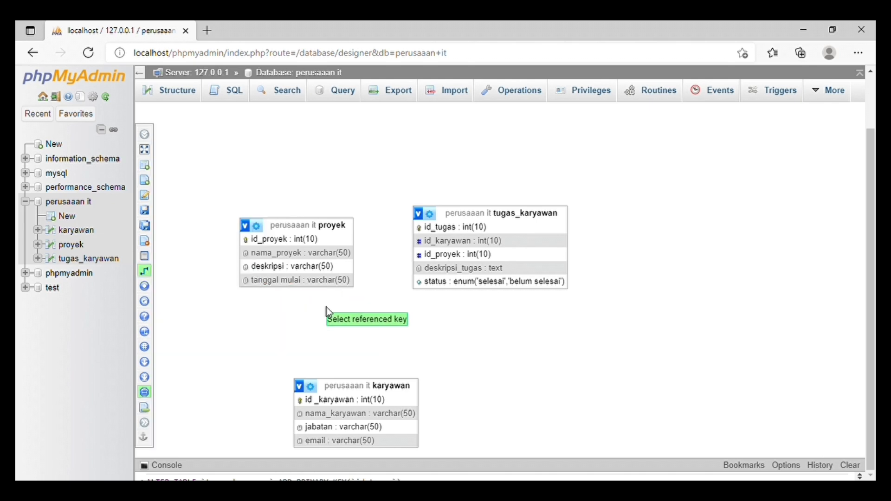
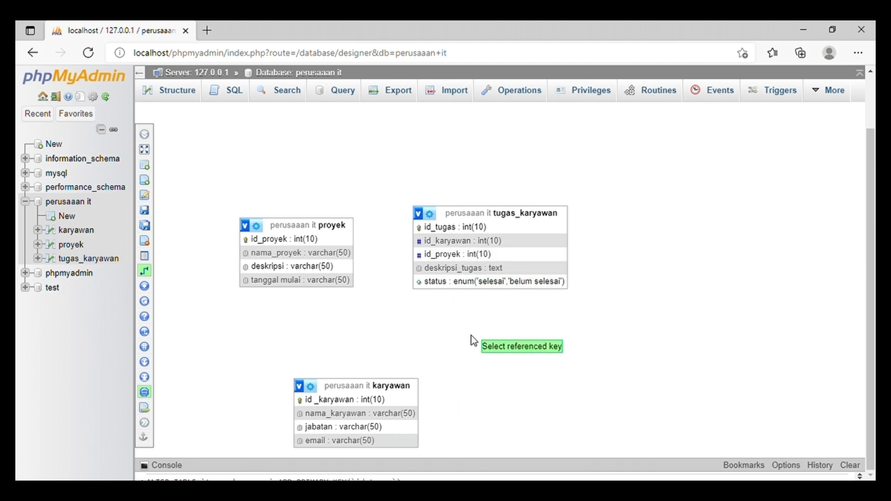
Step: Link karyawan.id_karyawan to tugas_karyawan.id_karyawan as a foreign-key relationship in the Designer
{"action": "left_click", "coordinate": [405, 399]}
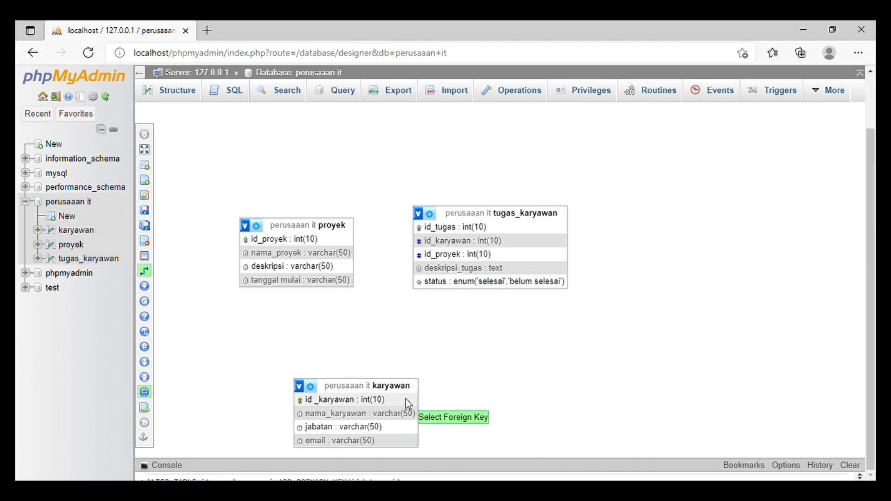
{"action": "left_click", "coordinate": [423, 242]}
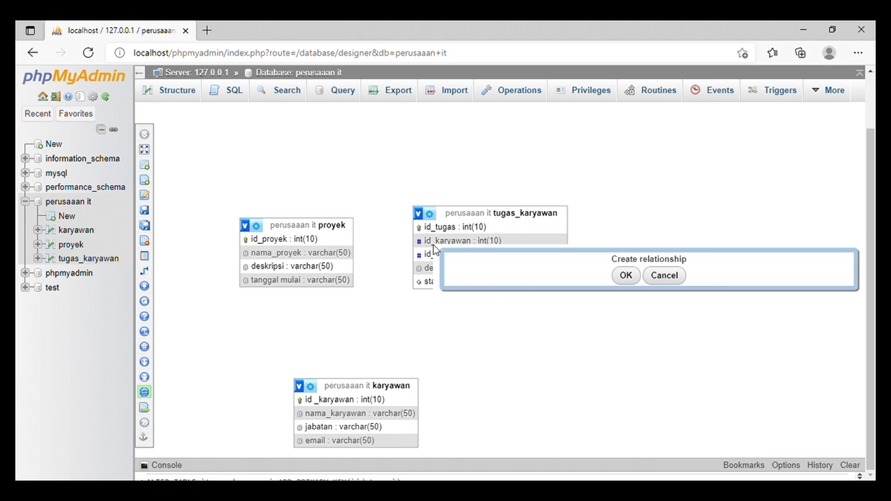
{"action": "left_click", "coordinate": [627, 276]}
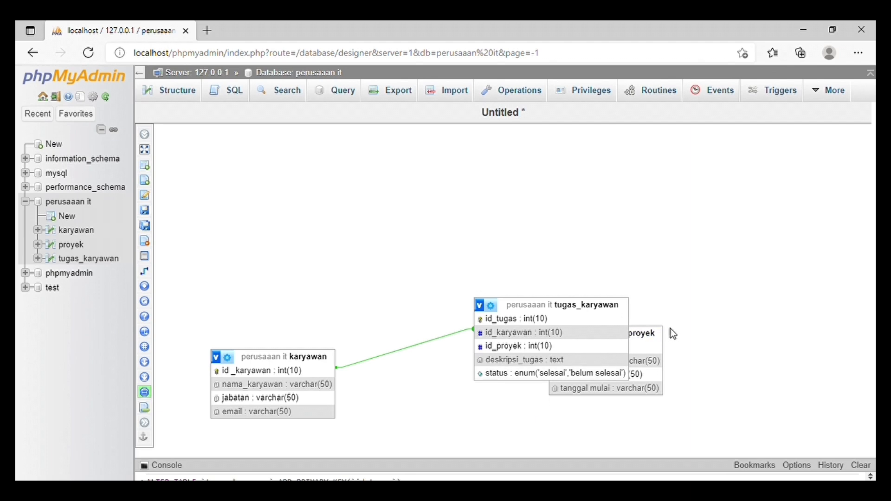
Step: Move proyek clear of tugas_karyawan and link proyek.id_proyek to tugas_karyawan.id_proyek
{"action": "left_click_drag", "start_coordinate": [663, 342], "coordinate": [685, 395]}
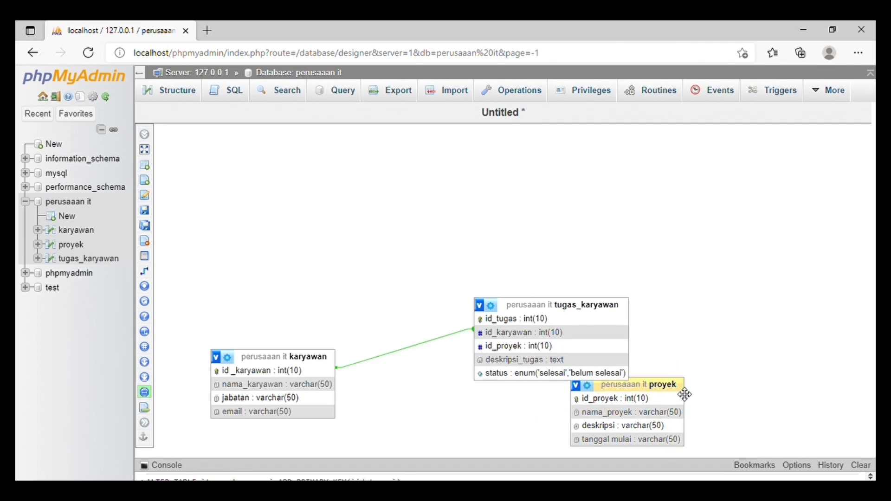
{"action": "mouse_move", "coordinate": [153, 255]}
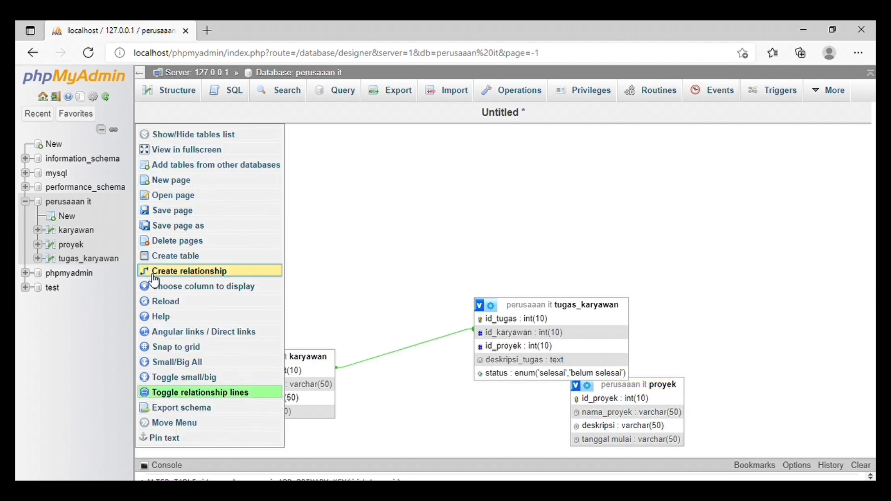
{"action": "left_click", "coordinate": [154, 274]}
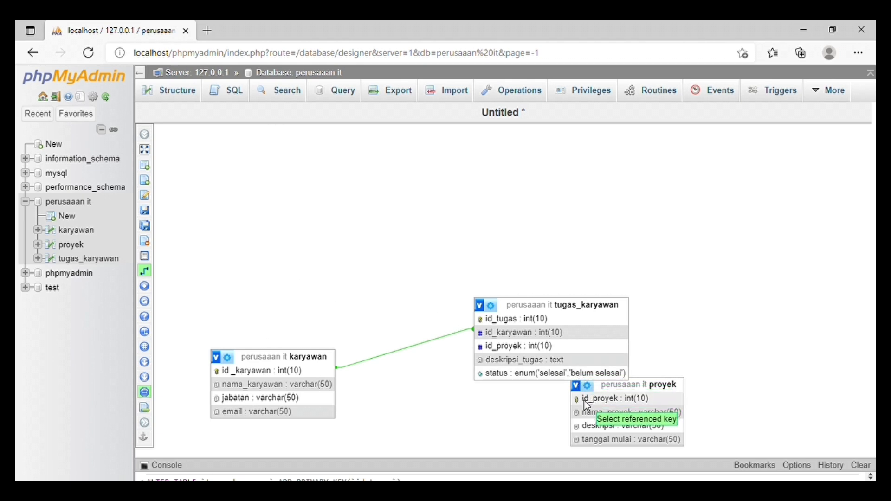
{"action": "left_click", "coordinate": [584, 401]}
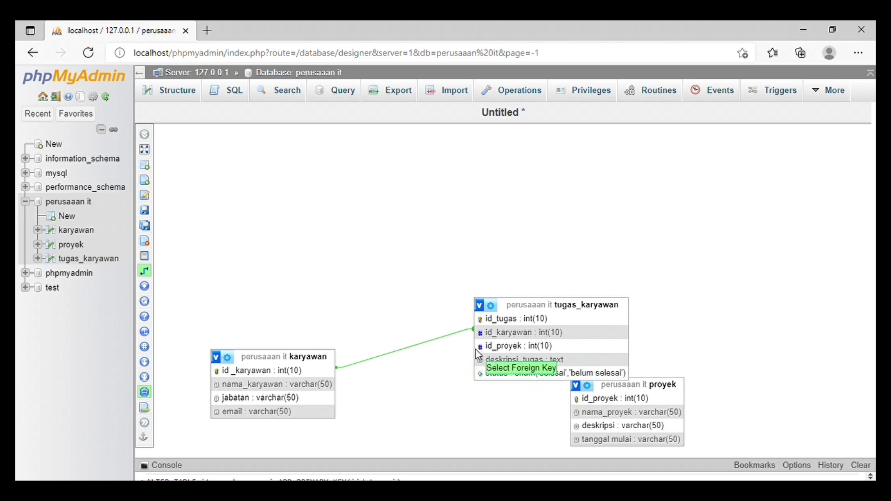
{"action": "left_click", "coordinate": [496, 354]}
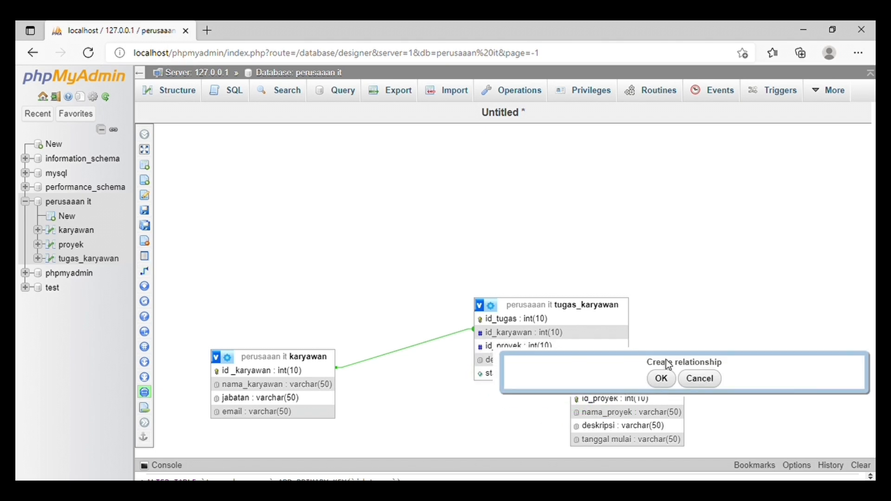
{"action": "left_click", "coordinate": [665, 376]}
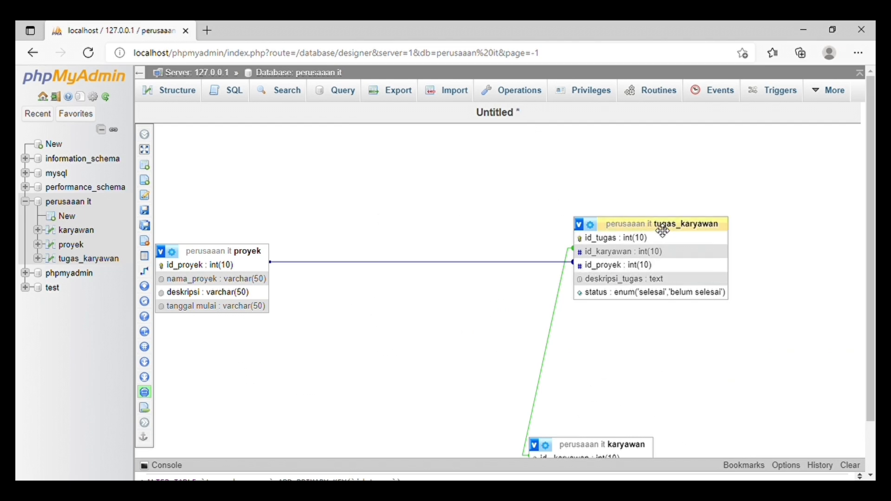
Step: Place proyek to the left of tugas_karyawan and move tugas_karyawan toward the canvas bottom
{"action": "left_click_drag", "start_coordinate": [662, 230], "coordinate": [509, 155]}
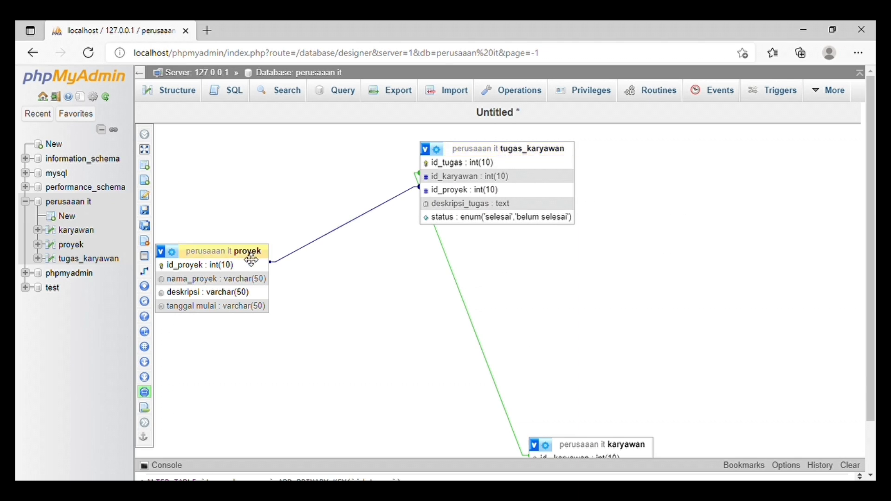
{"action": "left_click_drag", "start_coordinate": [251, 260], "coordinate": [332, 293]}
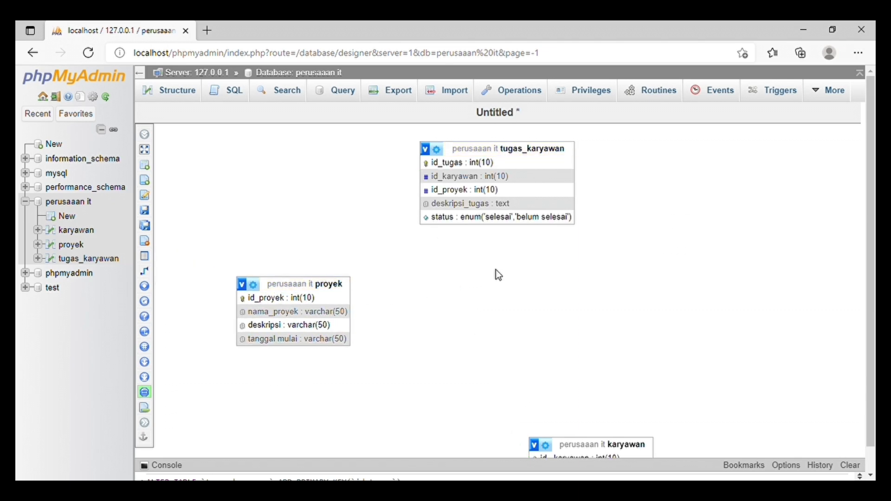
{"action": "left_click_drag", "start_coordinate": [498, 275], "coordinate": [383, 235]}
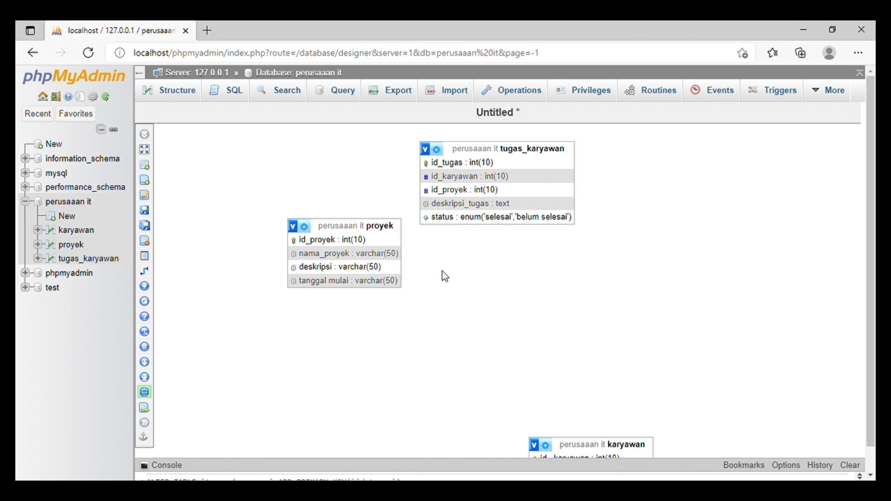
{"action": "left_click_drag", "start_coordinate": [445, 277], "coordinate": [273, 293]}
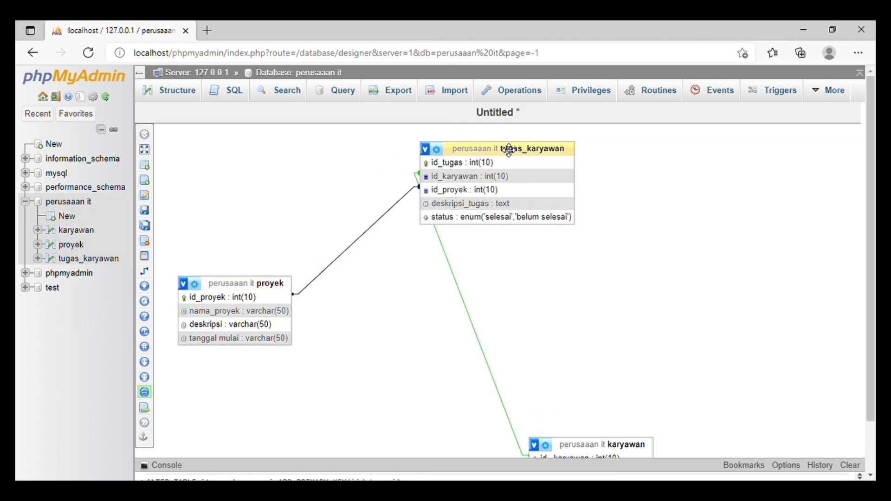
{"action": "left_click_drag", "start_coordinate": [519, 149], "coordinate": [591, 285]}
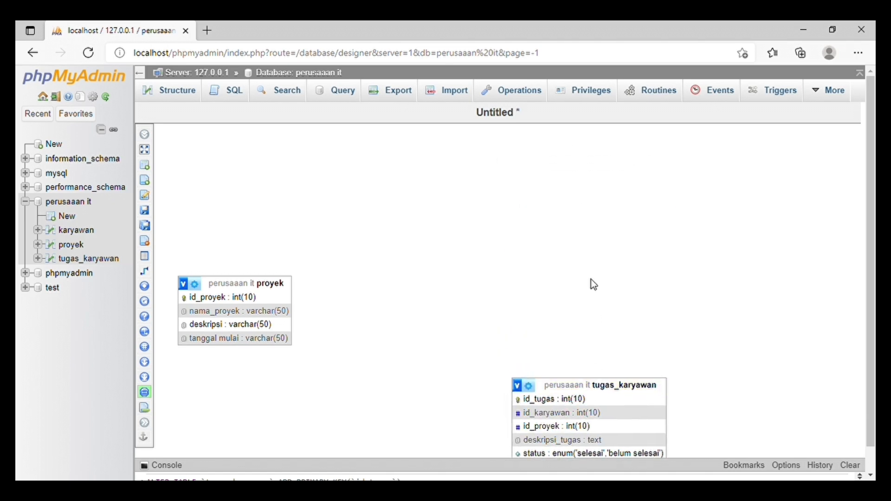
{"action": "left_click_drag", "start_coordinate": [612, 228], "coordinate": [649, 451]}
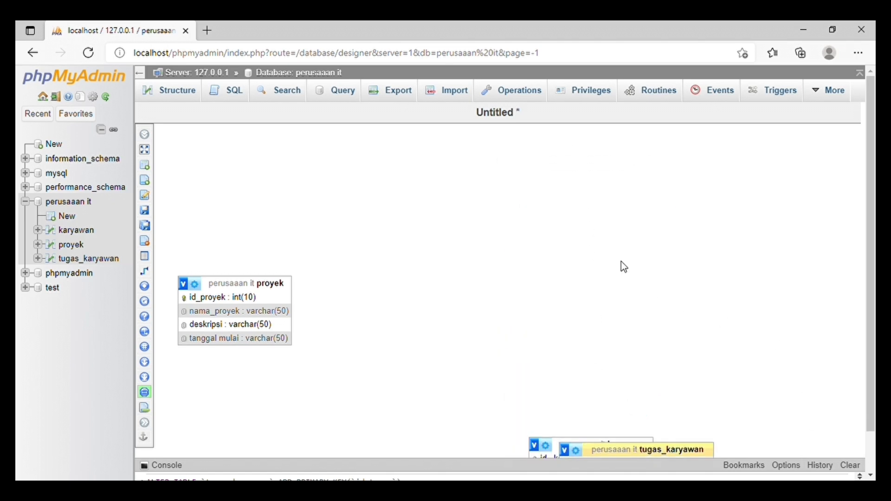
Step: Save the Designer layout as a page named 'perusahaan it'
{"action": "mouse_move", "coordinate": [163, 240]}
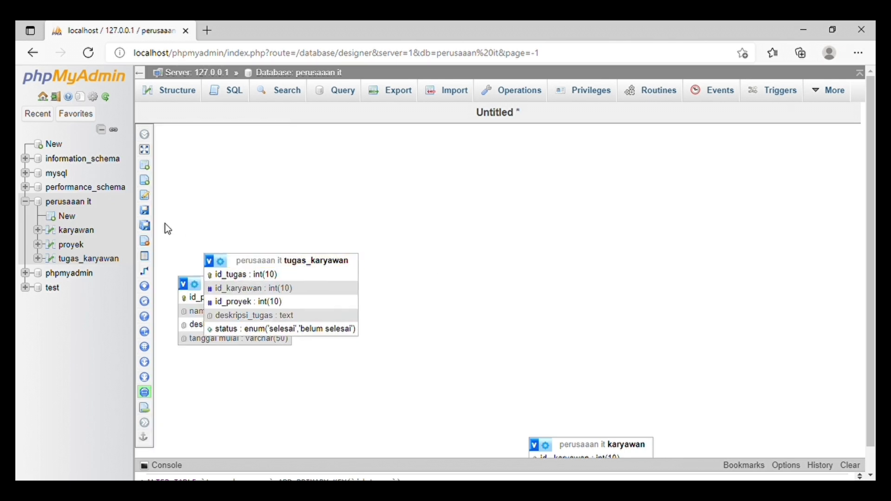
{"action": "left_click", "coordinate": [147, 212]}
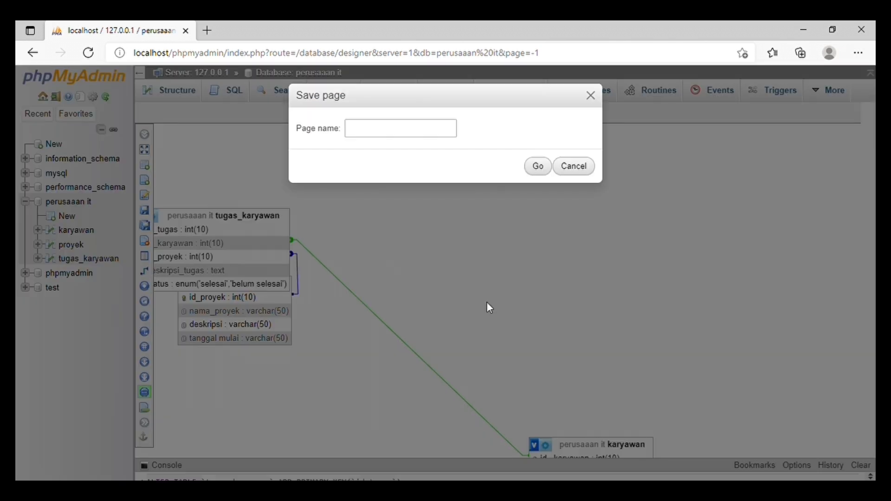
{"action": "left_click", "coordinate": [402, 137]}
{"action": "type", "text": "per"}
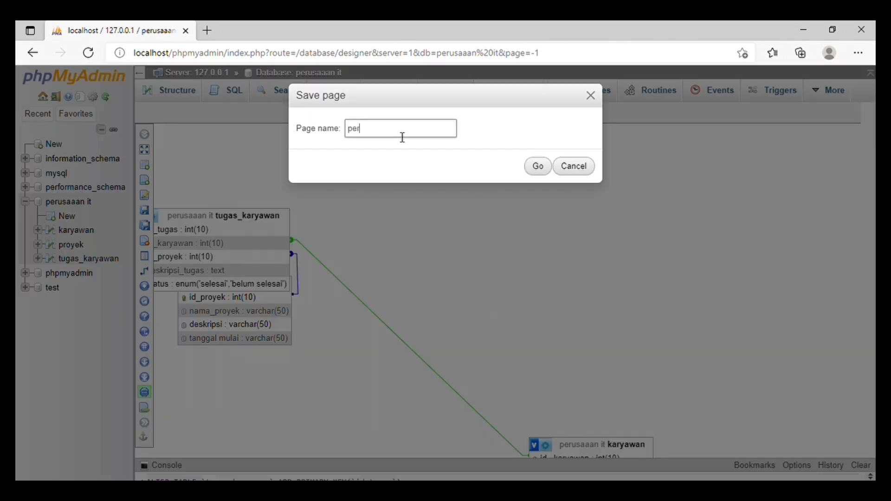
{"action": "type", "text": "usahaan it"}
{"action": "key", "text": "Return"}
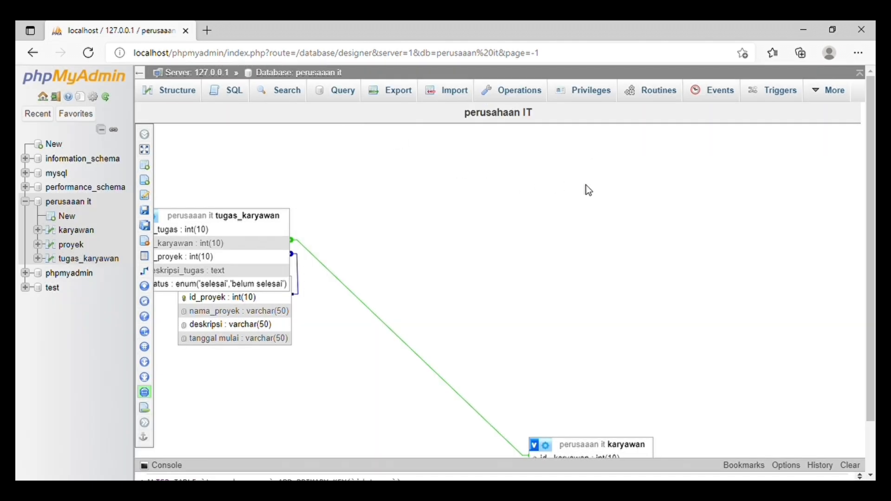
Step: Drag tugas_karyawan off the karyawan table so they no longer overlap
{"action": "left_click_drag", "start_coordinate": [266, 231], "coordinate": [265, 229]}
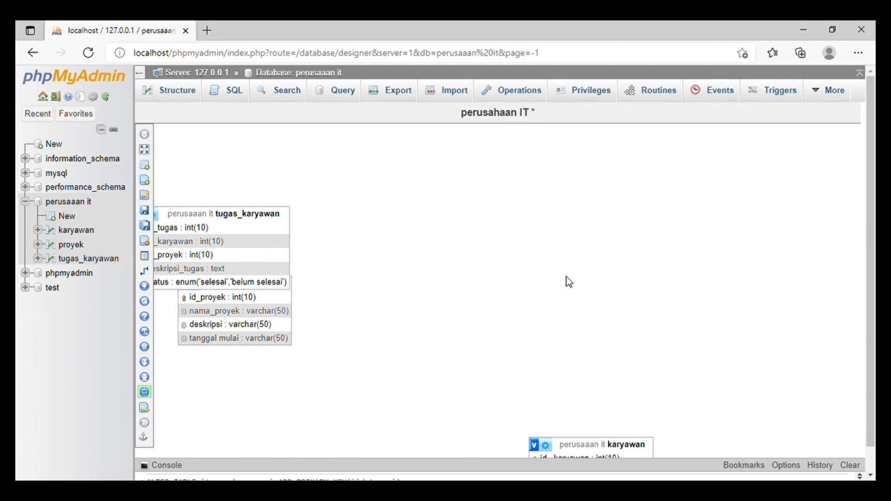
{"action": "scroll", "coordinate": [565, 276], "scroll_direction": "down", "scroll_amount": 2}
{"action": "left_click_drag", "start_coordinate": [611, 432], "coordinate": [456, 393]}
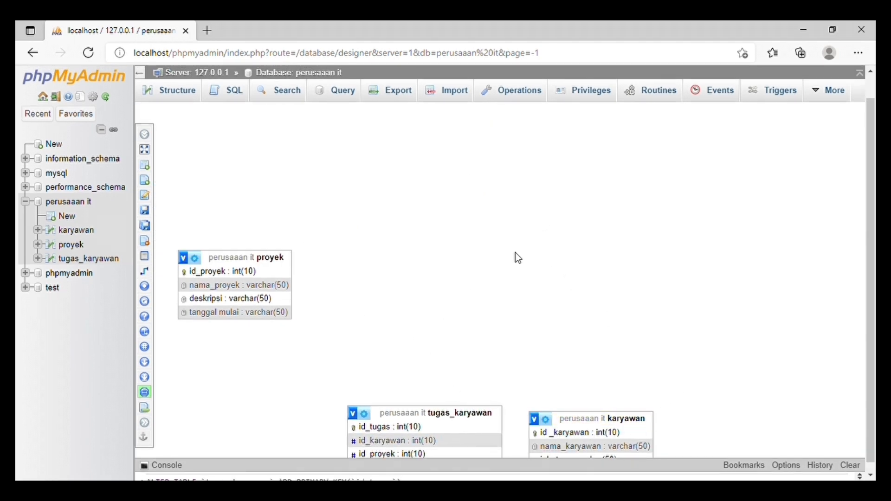
Step: Reload the Designer with F5 and shift proyek left so both relationship lines show
{"action": "key", "text": "F5"}
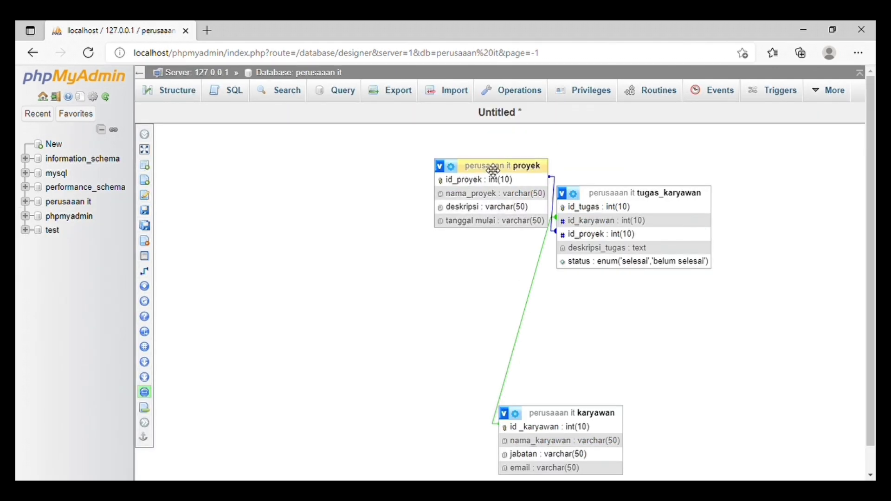
{"action": "left_click_drag", "start_coordinate": [492, 170], "coordinate": [408, 189]}
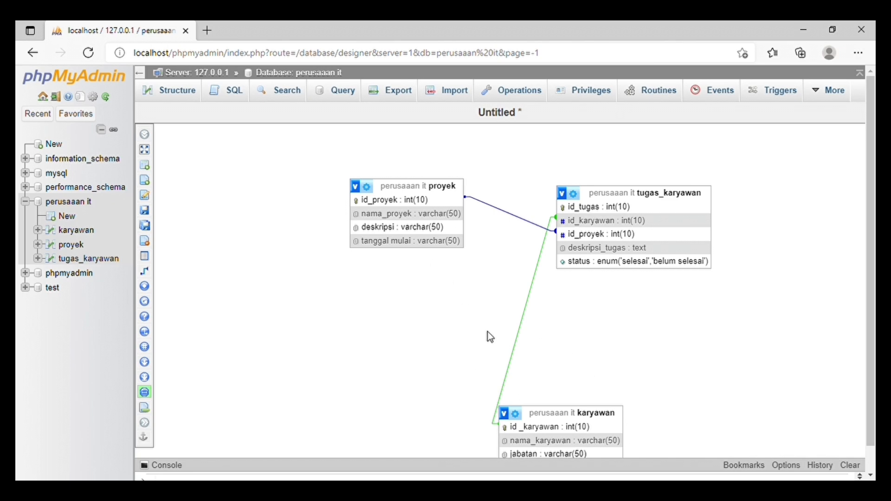
{"action": "scroll", "coordinate": [752, 325], "scroll_direction": "down", "scroll_amount": 1}
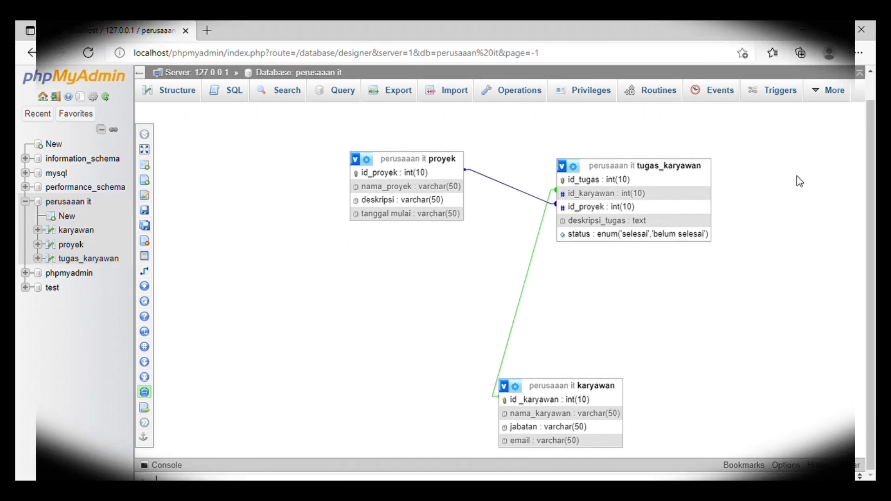